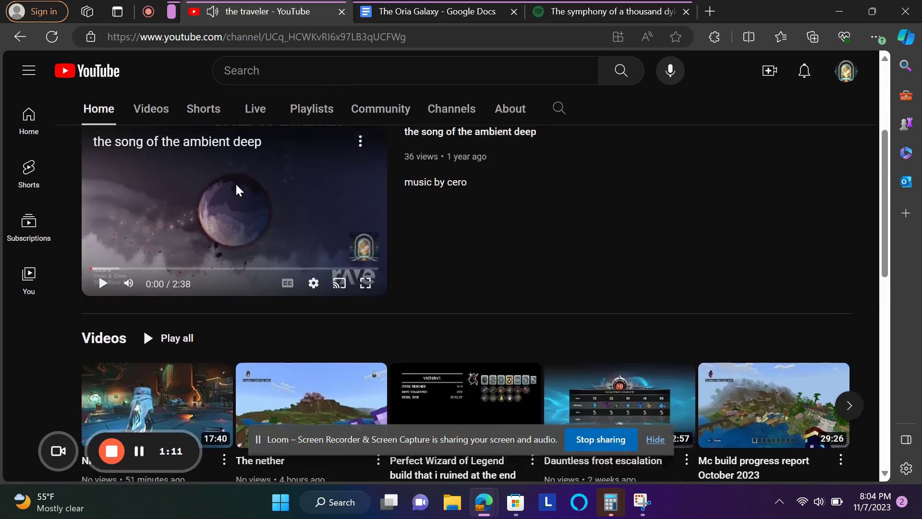
- Open channel customization, dismiss the screen-sharing notice, and view the Branding tab's picture and banner sections
click(290, 229)
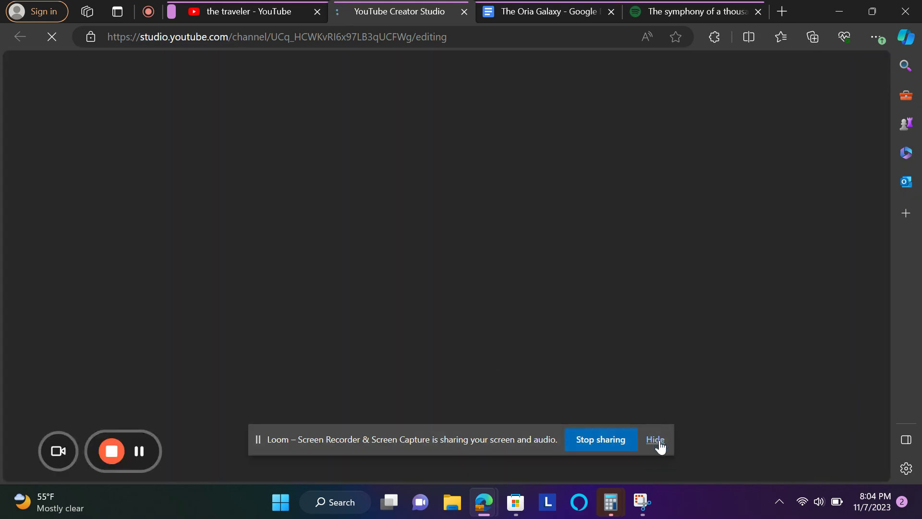
click(656, 440)
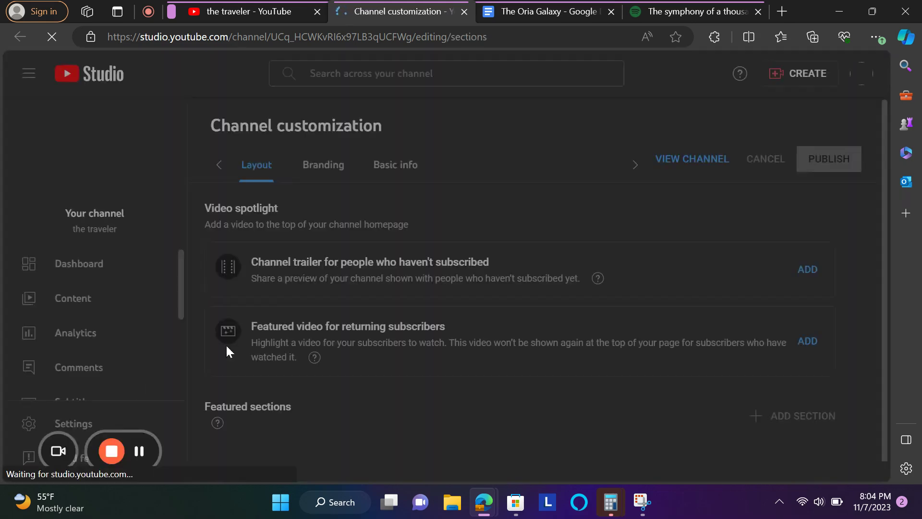
click(296, 164)
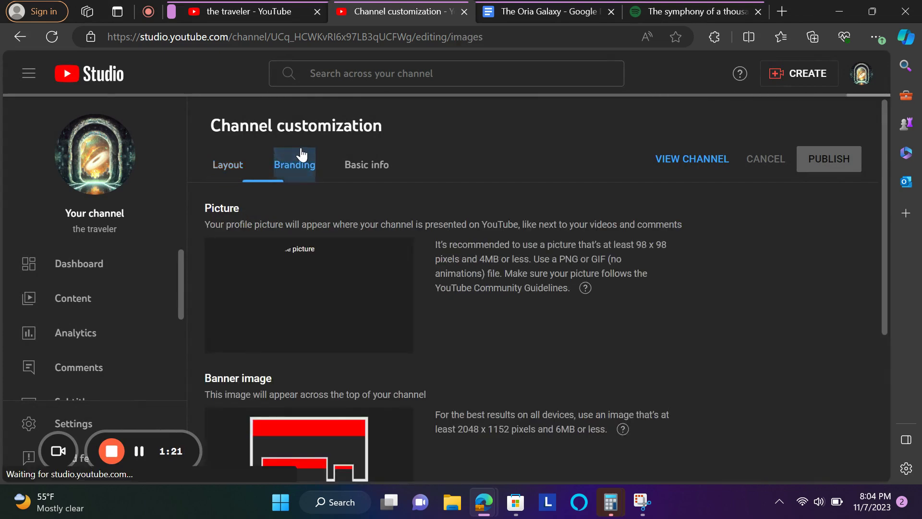
scroll(328, 195, down, 1)
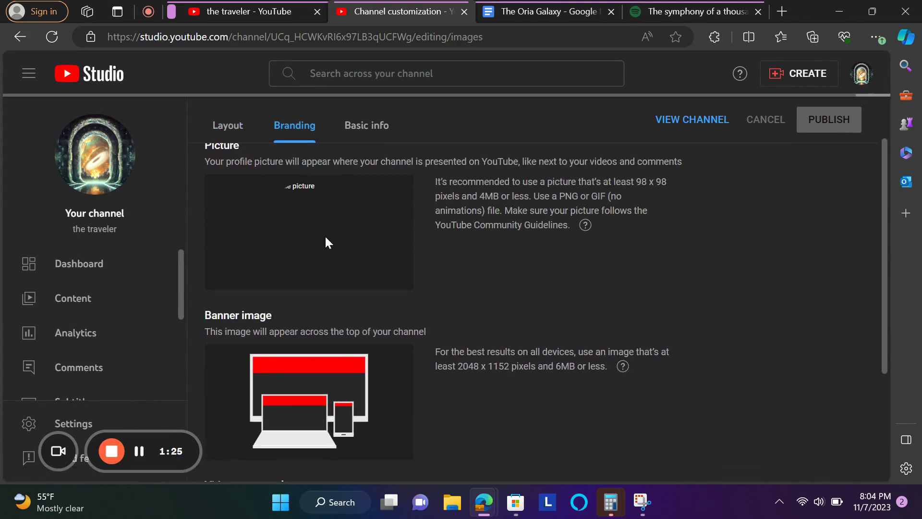
scroll(346, 224, down, 3)
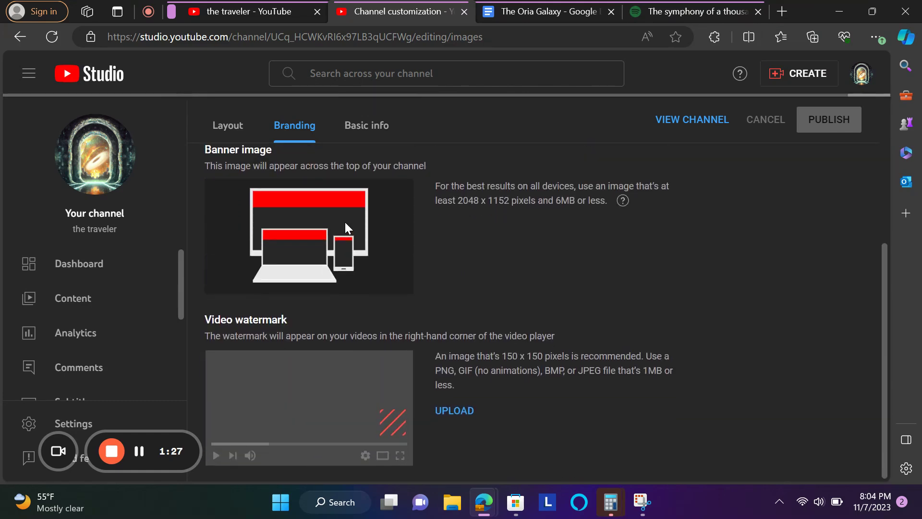
scroll(432, 403, up, 4)
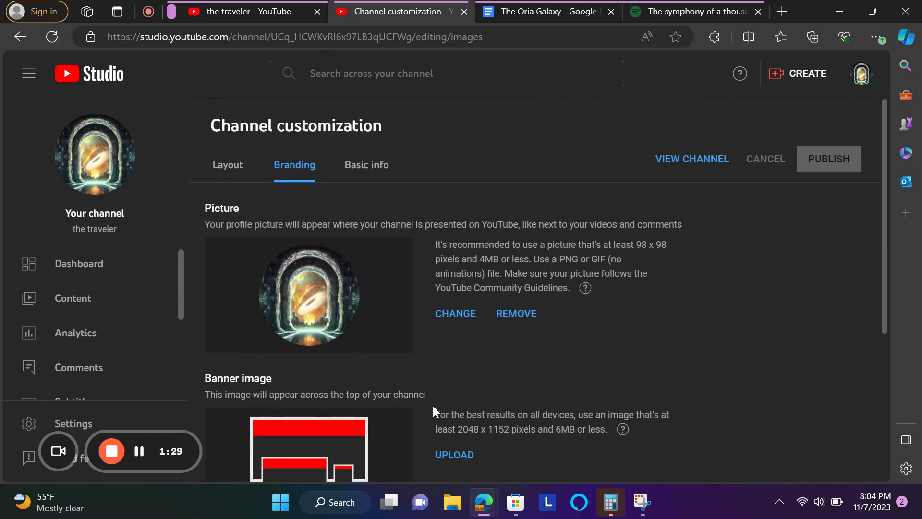
- Select transcendentem 1 from the Downloads folder as the new profile picture file
click(453, 316)
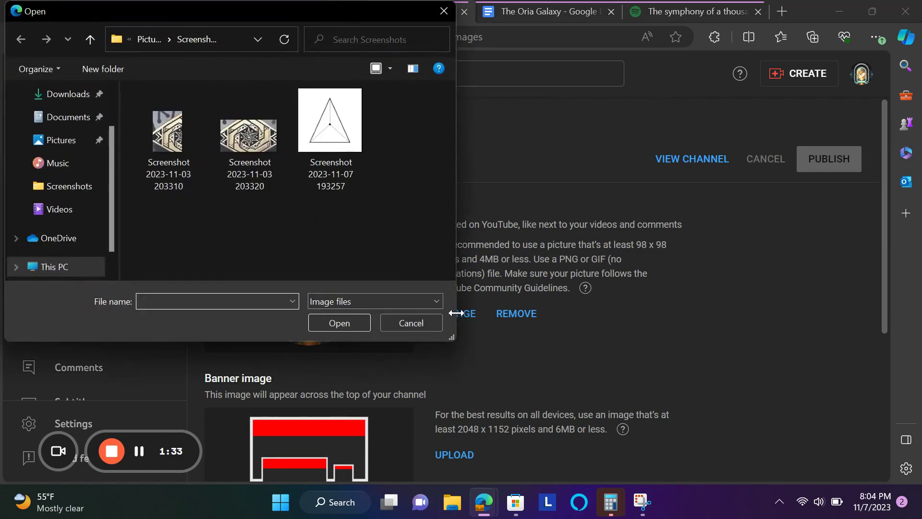
click(325, 124)
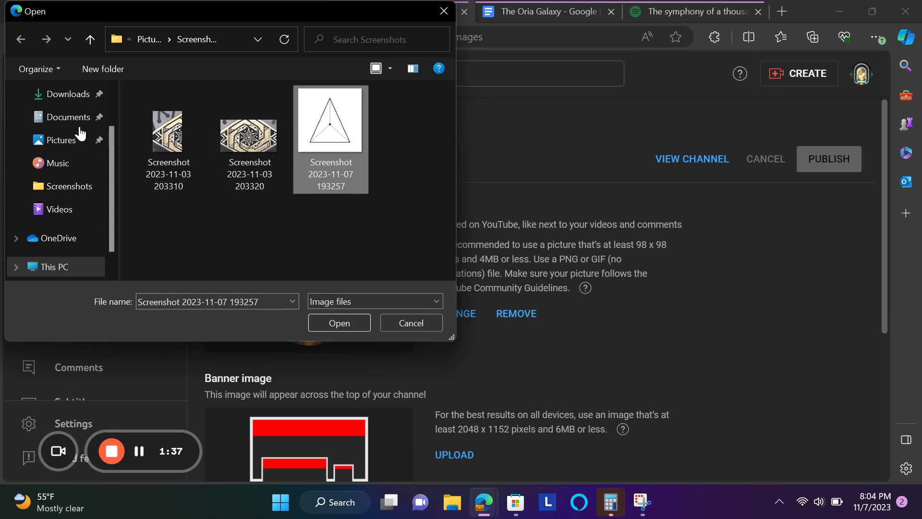
click(62, 95)
click(176, 135)
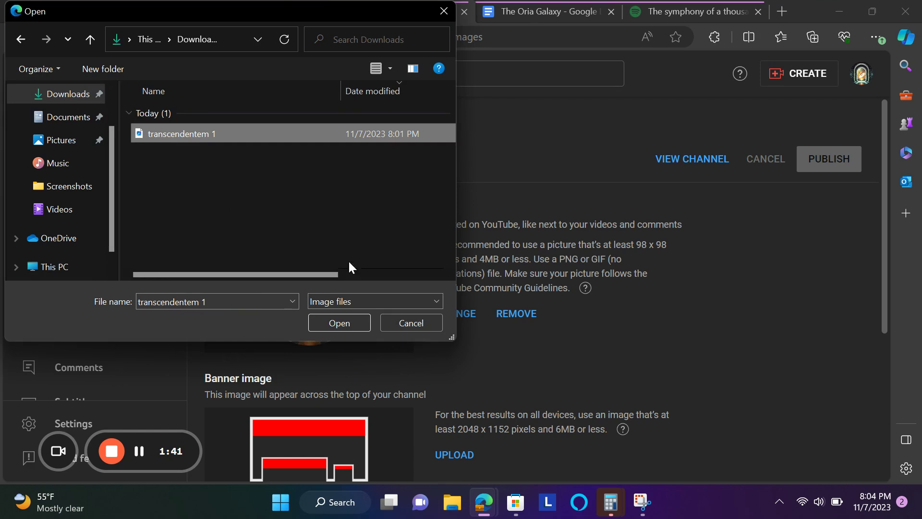
- Load the TRANSCENDENCE logo into the Customize picture dialog and inspect it
click(351, 321)
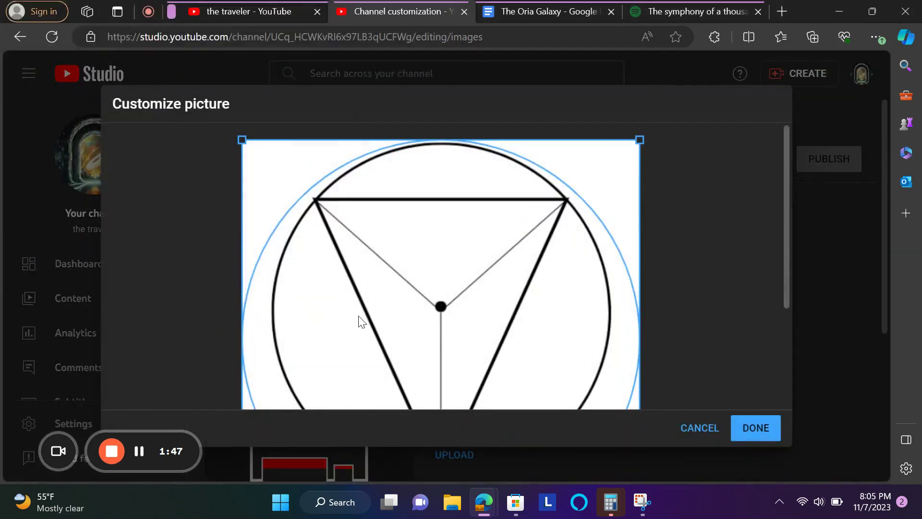
scroll(432, 306, down, 3)
scroll(443, 305, up, 1)
scroll(443, 305, down, 1)
scroll(442, 305, up, 3)
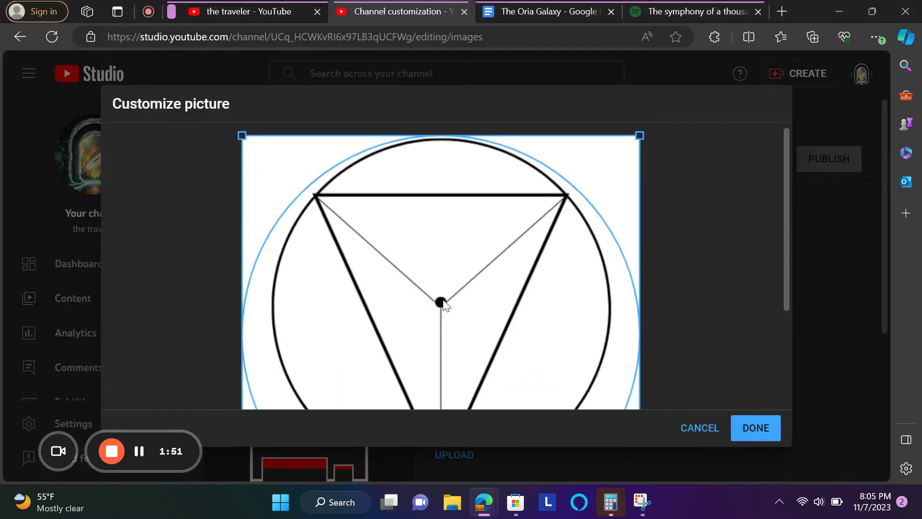
scroll(443, 305, down, 3)
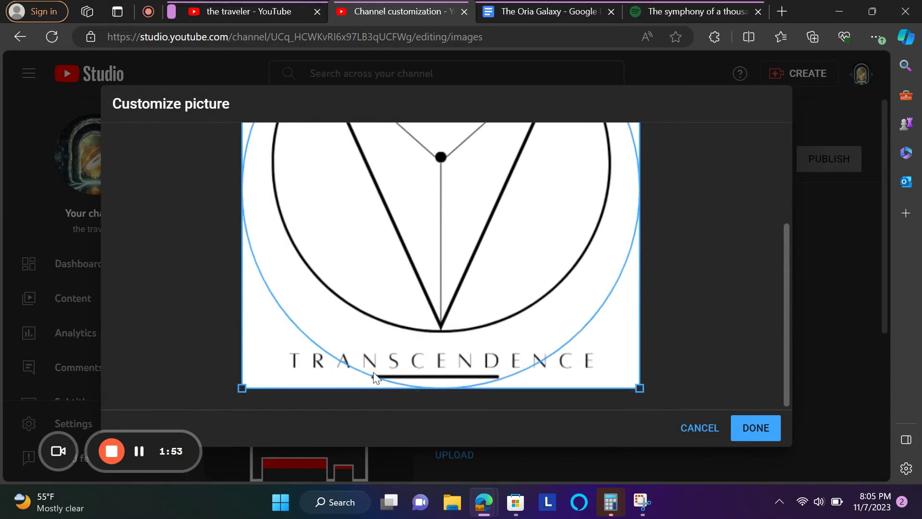
scroll(291, 331, up, 3)
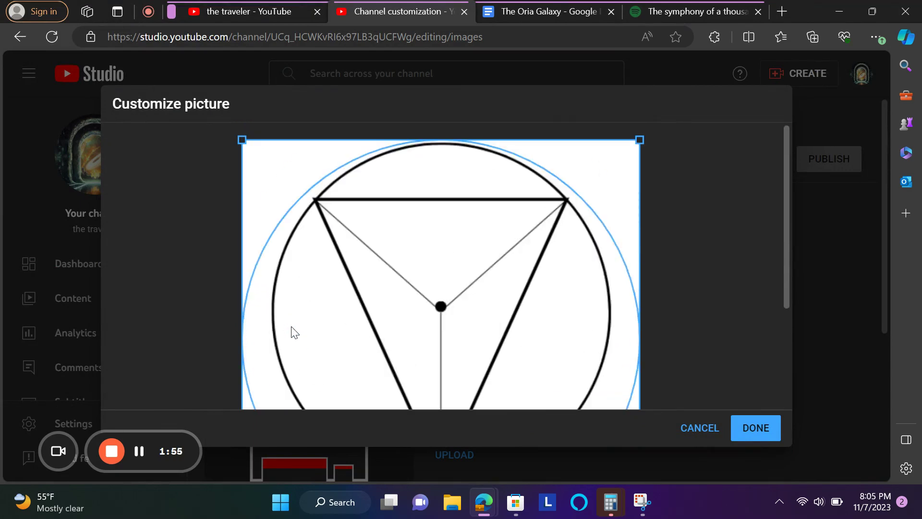
scroll(295, 332, down, 3)
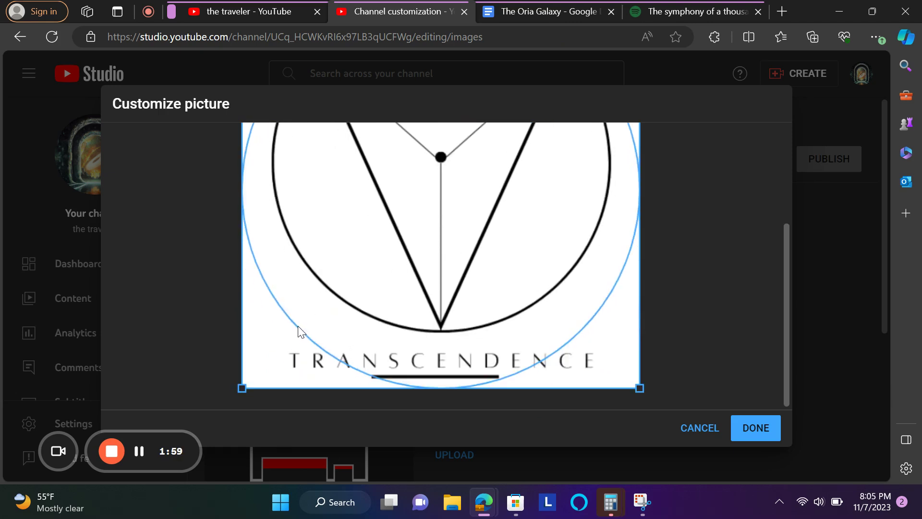
scroll(298, 331, up, 3)
scroll(298, 331, down, 2)
scroll(298, 331, up, 2)
scroll(298, 331, down, 3)
scroll(374, 364, up, 3)
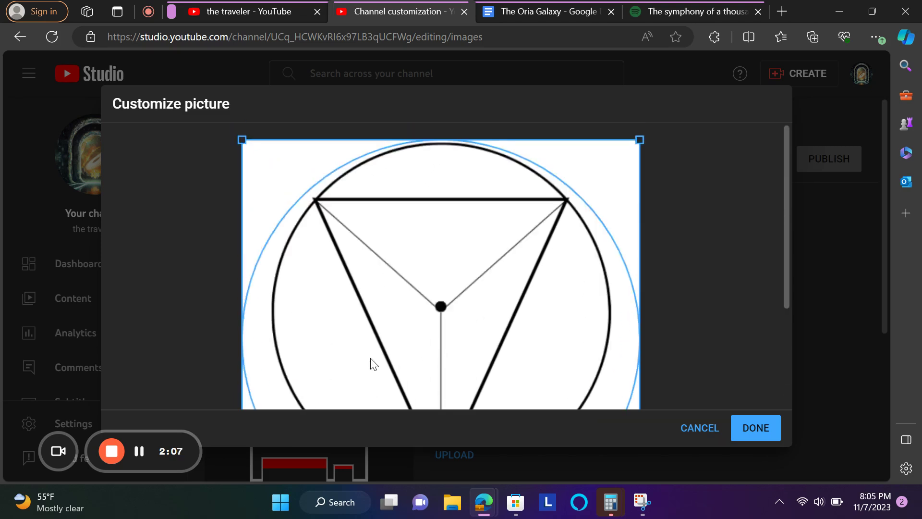
scroll(372, 364, down, 3)
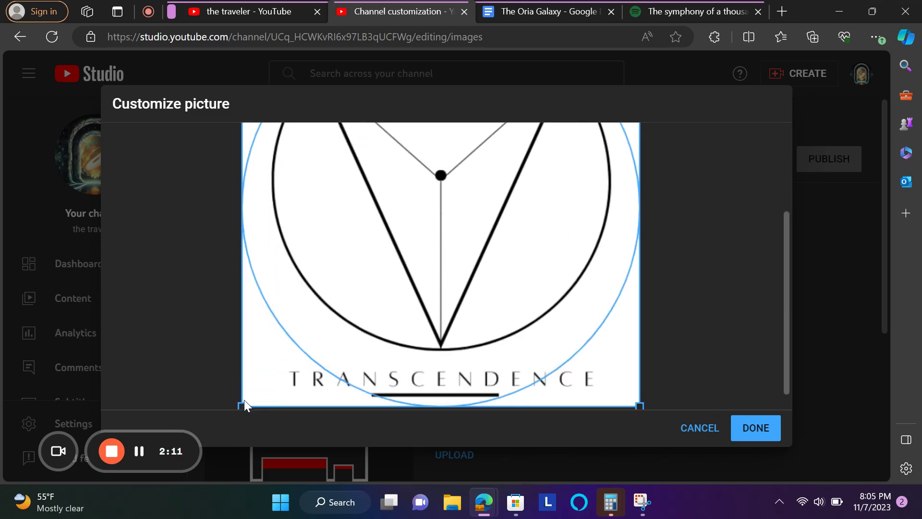
scroll(268, 385, down, 2)
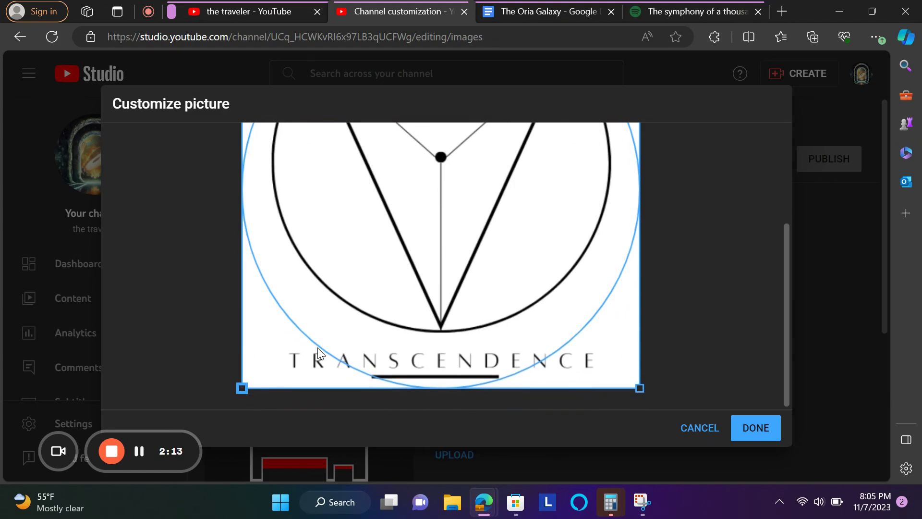
- Try resizing the crop box so the whole logo fits inside it
drag(637, 388, 656, 409)
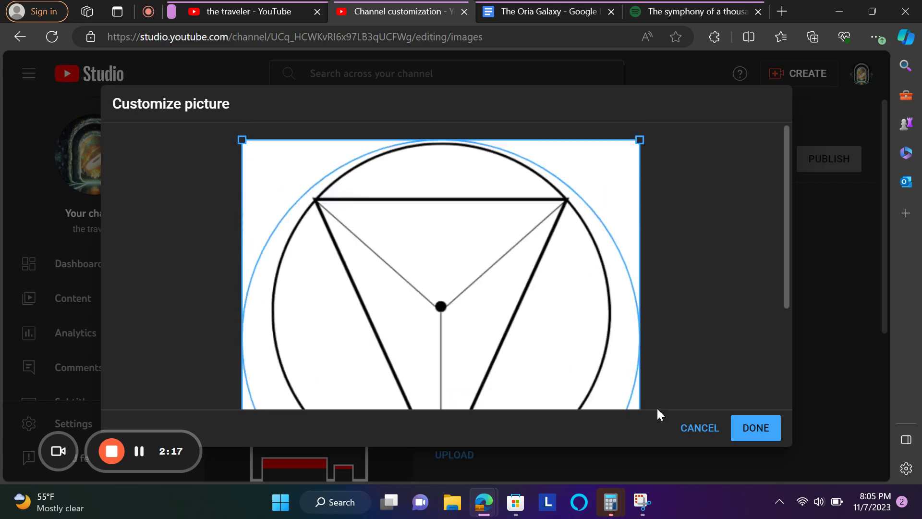
scroll(656, 407, down, 2)
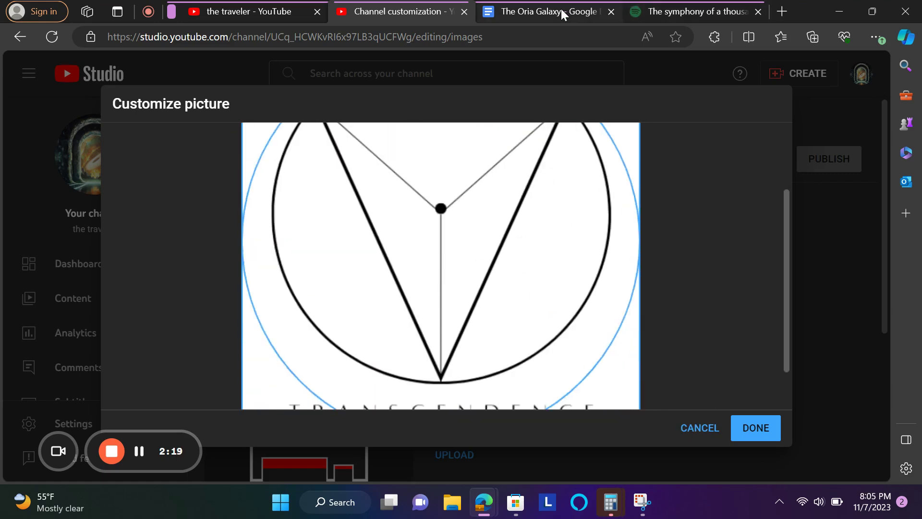
right_click(799, 2)
- Go to canva.com in a new tab and open the transcendentem 1 design from Recent designs
click(779, 122)
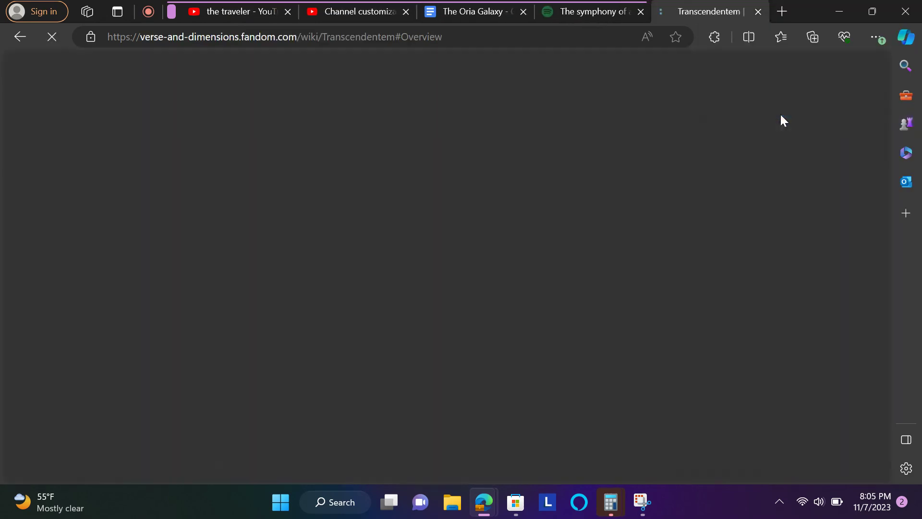
click(758, 12)
click(782, 12)
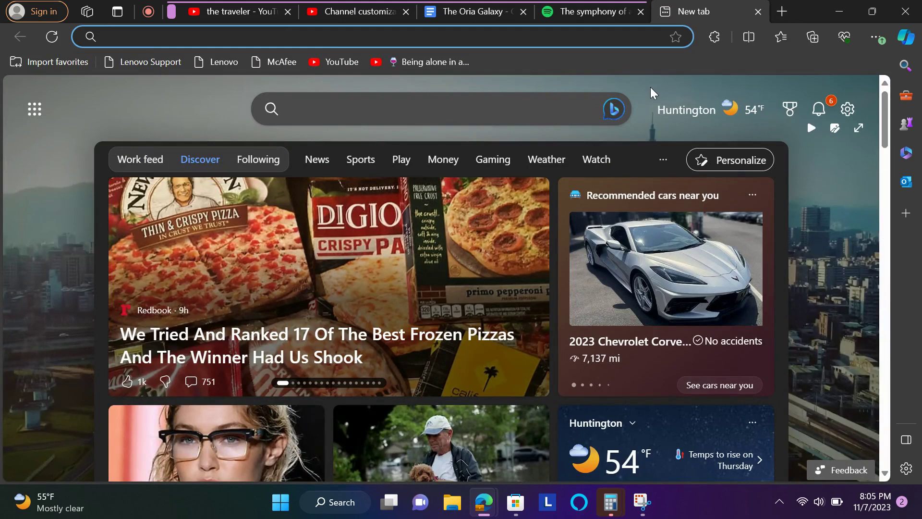
text(canva)
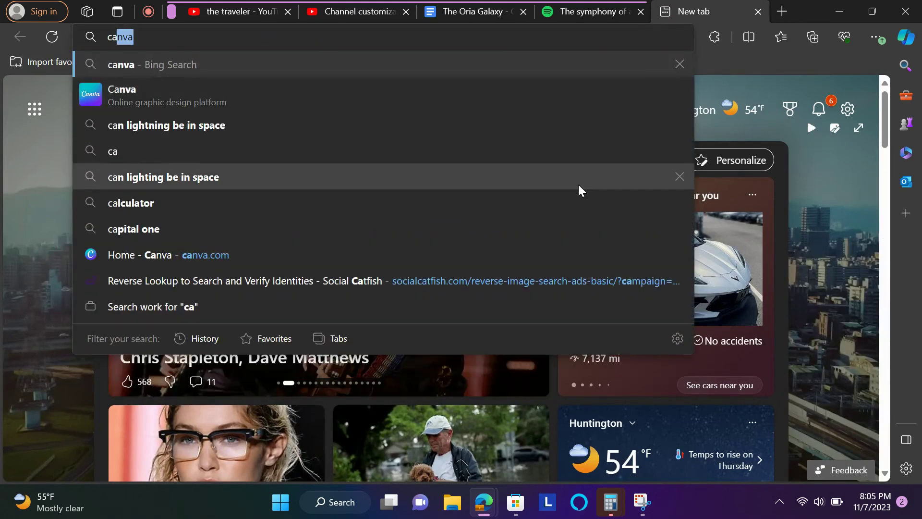
click(555, 259)
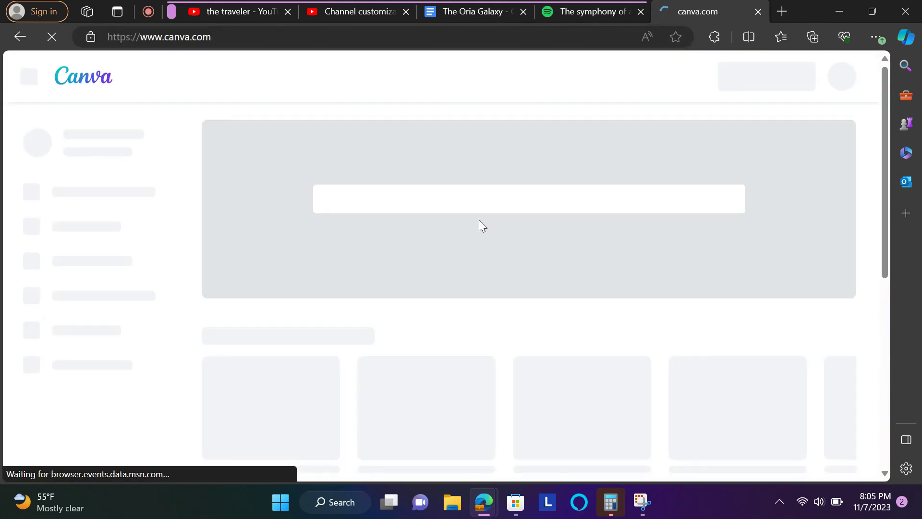
scroll(479, 220, down, 2)
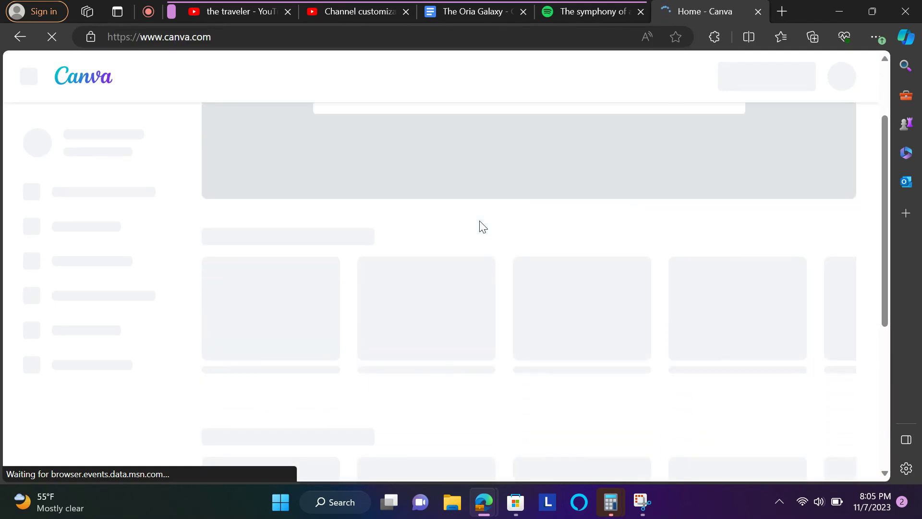
scroll(440, 293, down, 8)
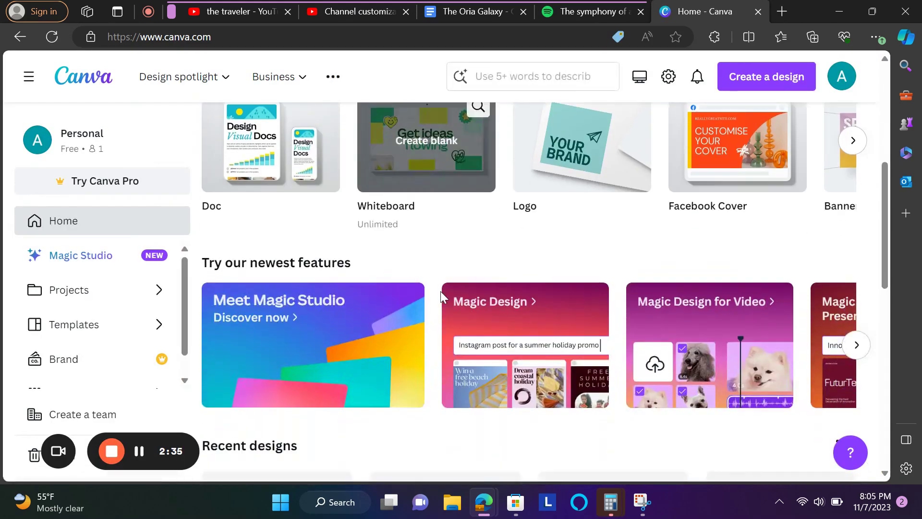
click(300, 288)
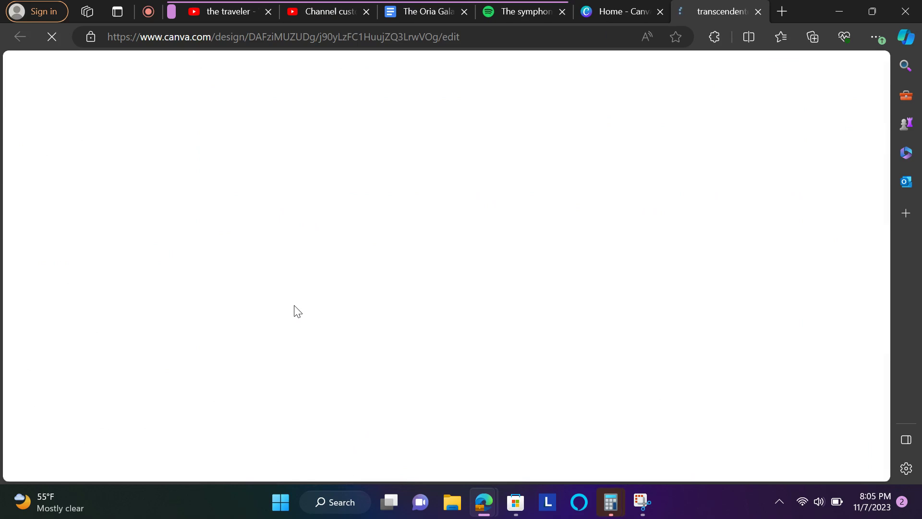
- Resize the TRANSCENDENCE text box and raise its font size to 13.9
click(660, 14)
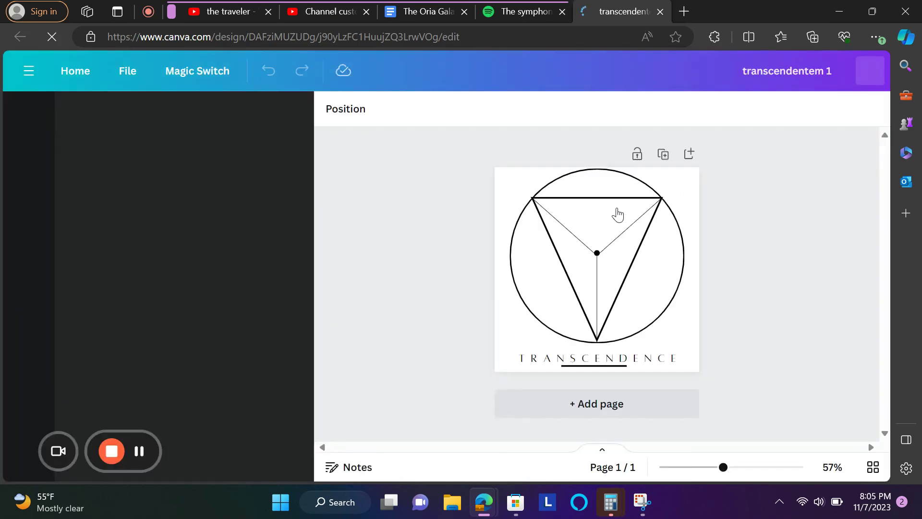
click(614, 359)
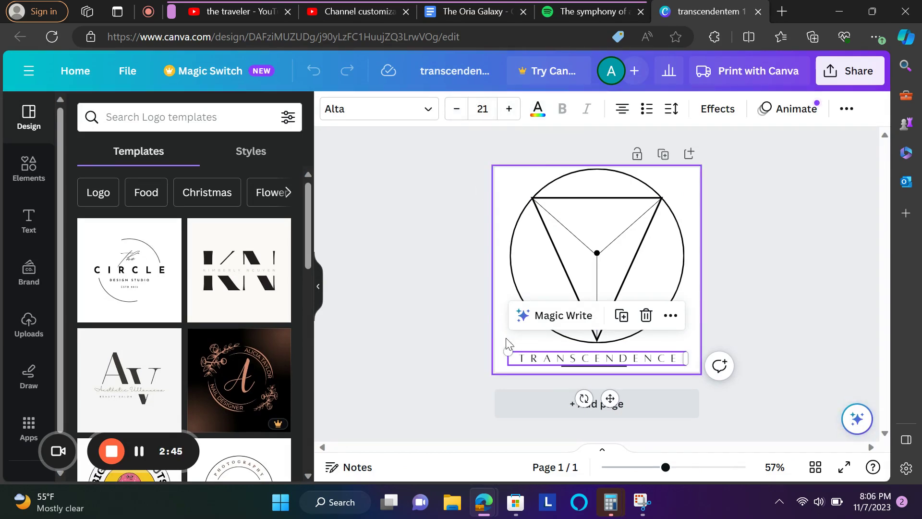
drag(508, 351, 592, 357)
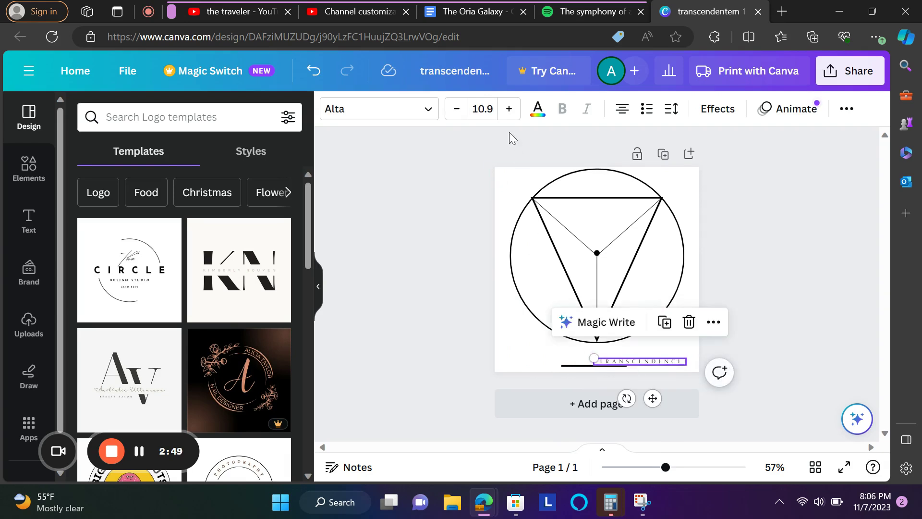
click(509, 109)
click(510, 111)
click(510, 111)
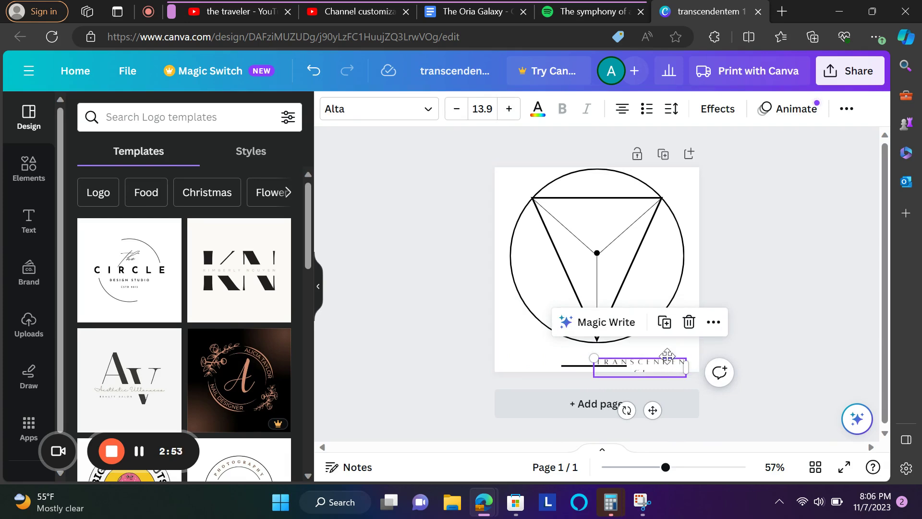
- Centre TRANSCENDENCE on one line under the triangle and set its letter spacing to 274
drag(665, 366, 665, 342)
drag(653, 387, 612, 394)
drag(645, 352, 665, 350)
drag(619, 383, 612, 392)
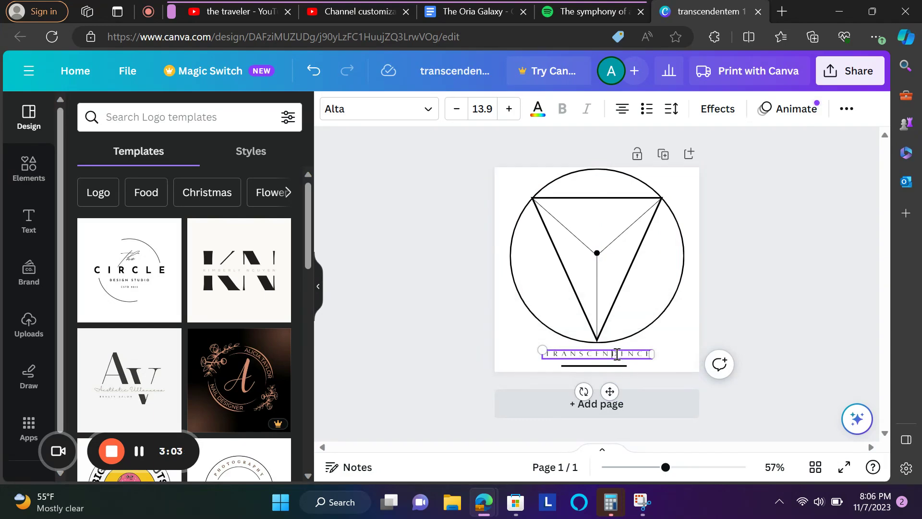
click(671, 112)
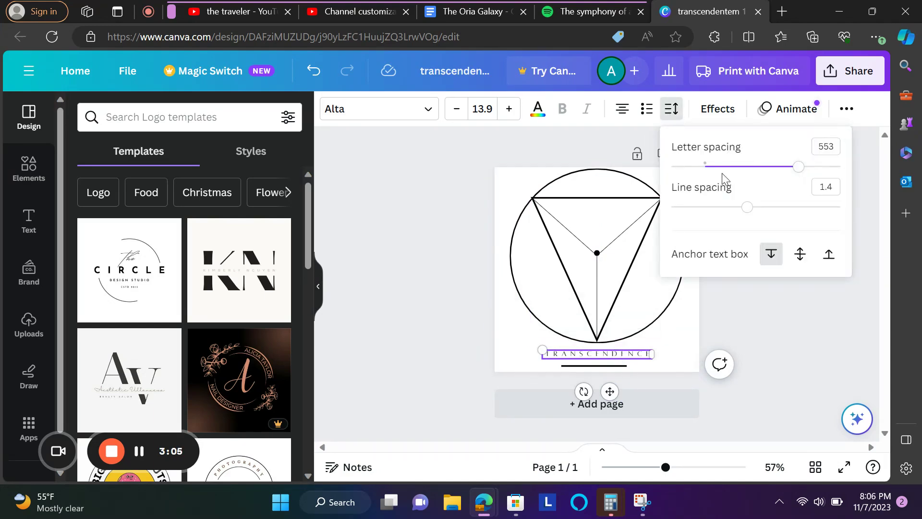
drag(732, 166, 752, 167)
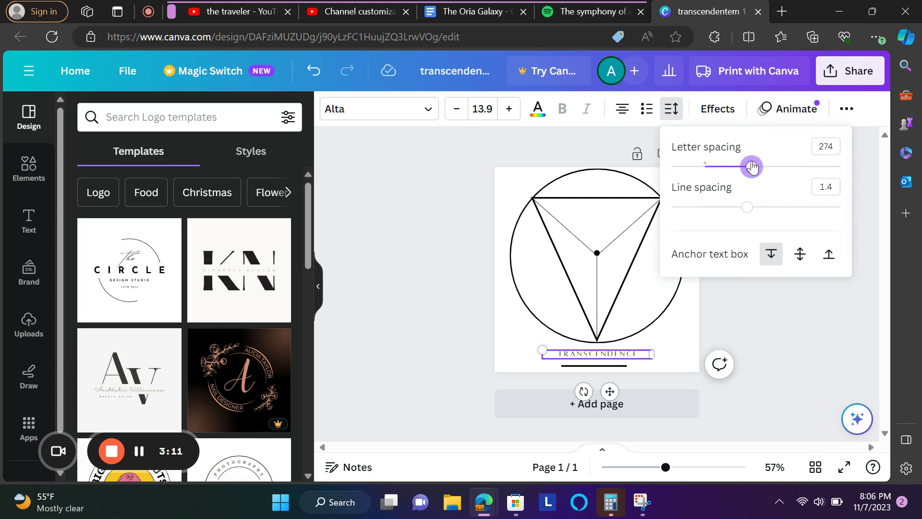
click(799, 281)
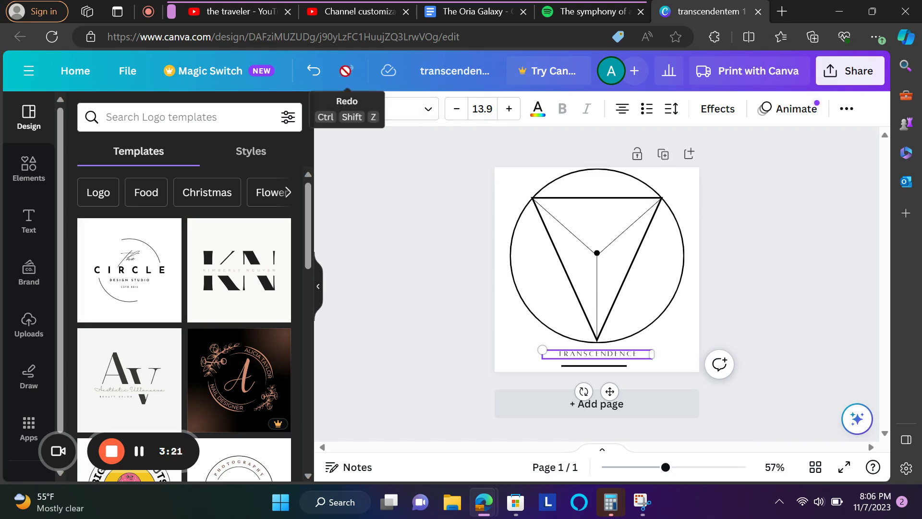
- Reopen transcendentem 1 from Canva Home and download it as a PNG
click(75, 70)
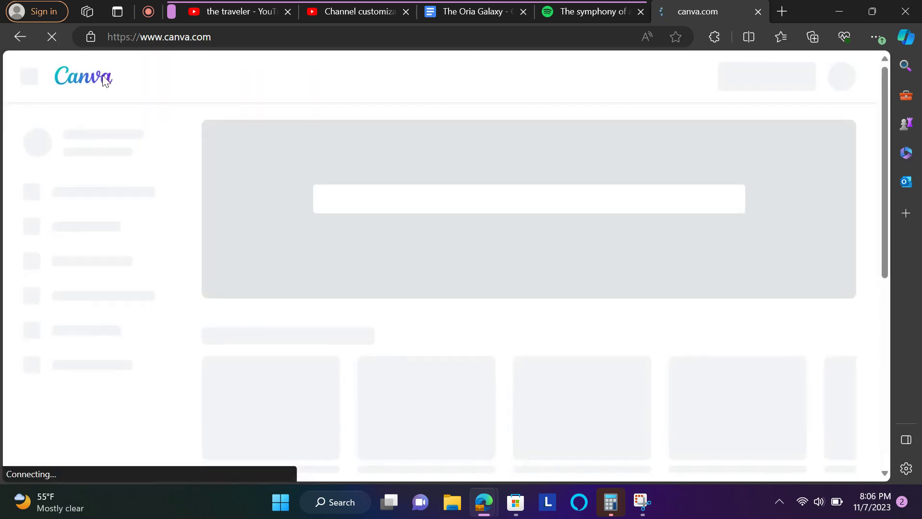
scroll(342, 465, down, 3)
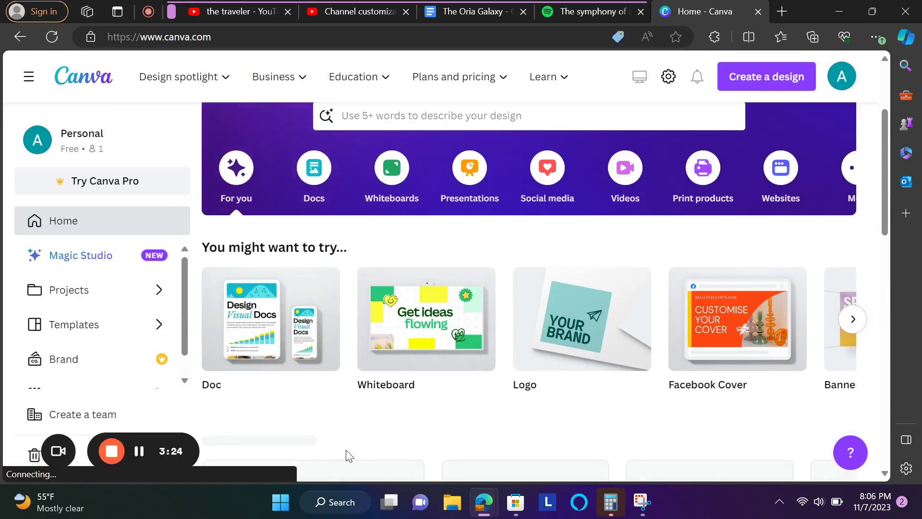
scroll(227, 339, down, 5)
scroll(227, 339, down, 3)
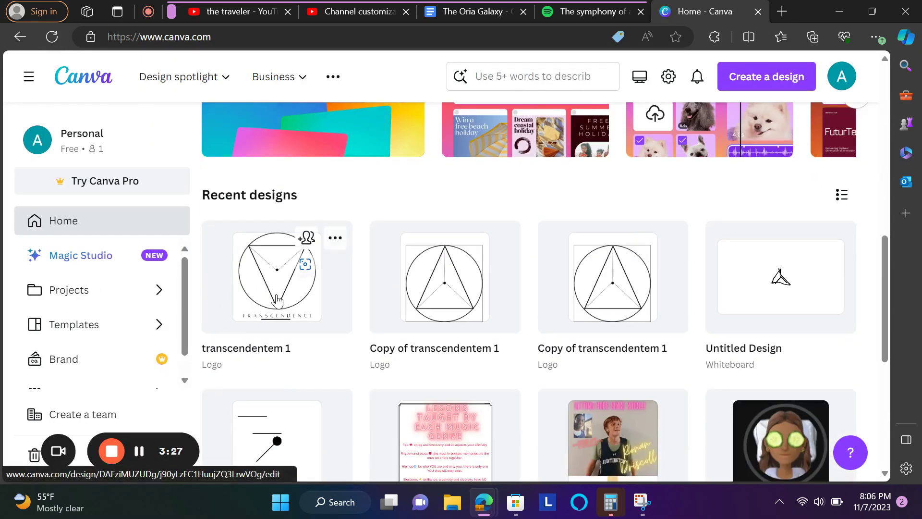
click(277, 300)
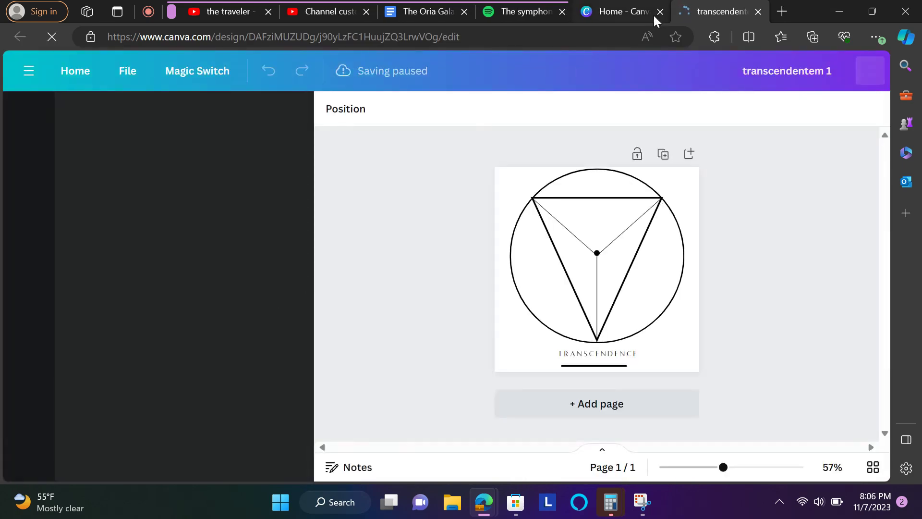
click(143, 76)
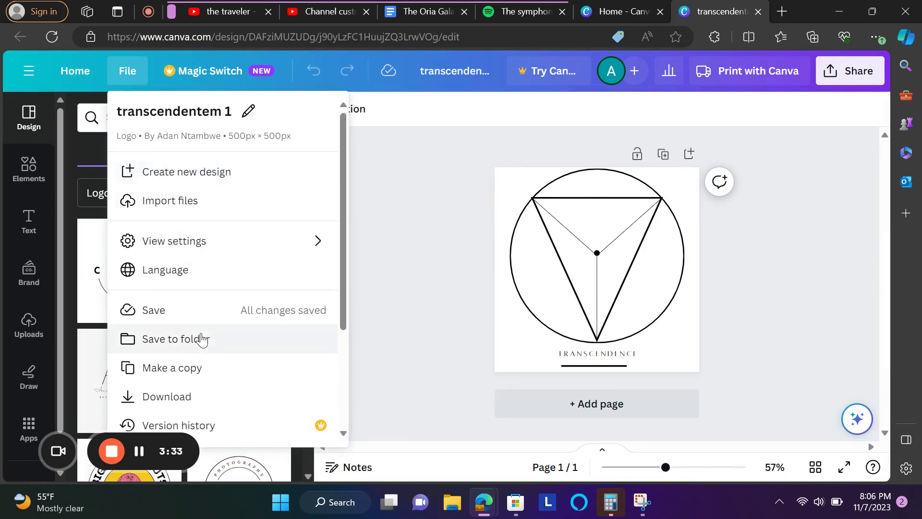
click(197, 405)
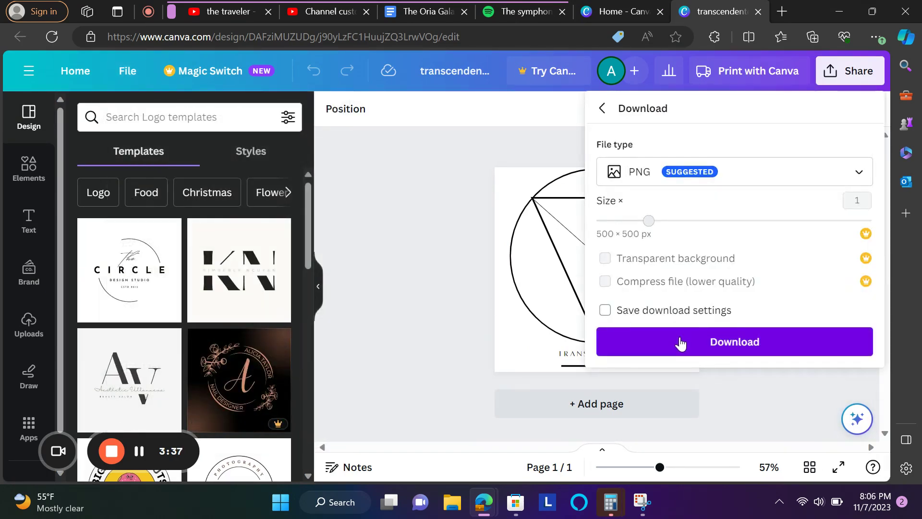
click(681, 344)
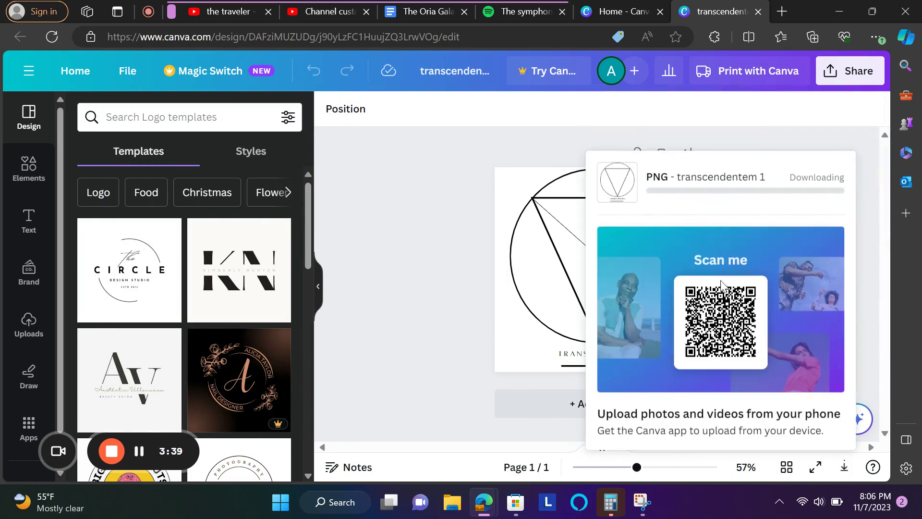
- Close the extra Canva home tab and look over the Spotify playlist before returning to the design
click(659, 11)
click(530, 12)
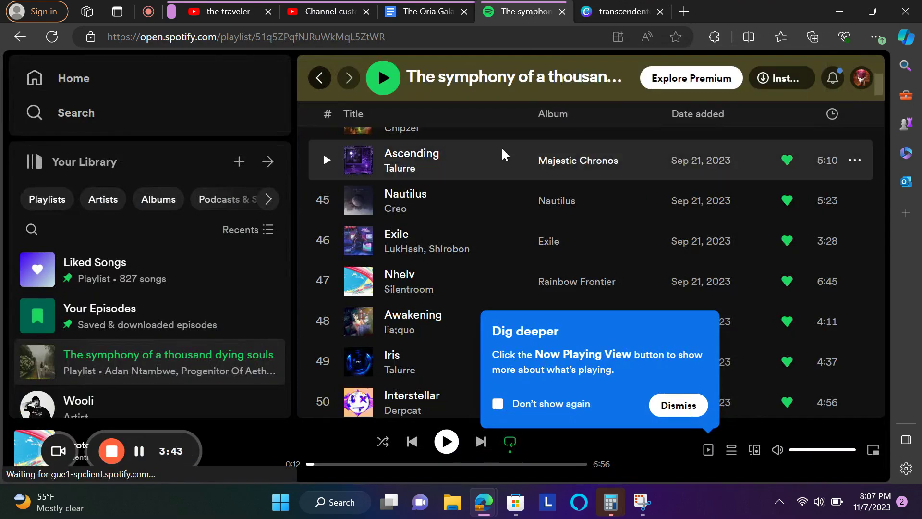
scroll(502, 149, up, 20)
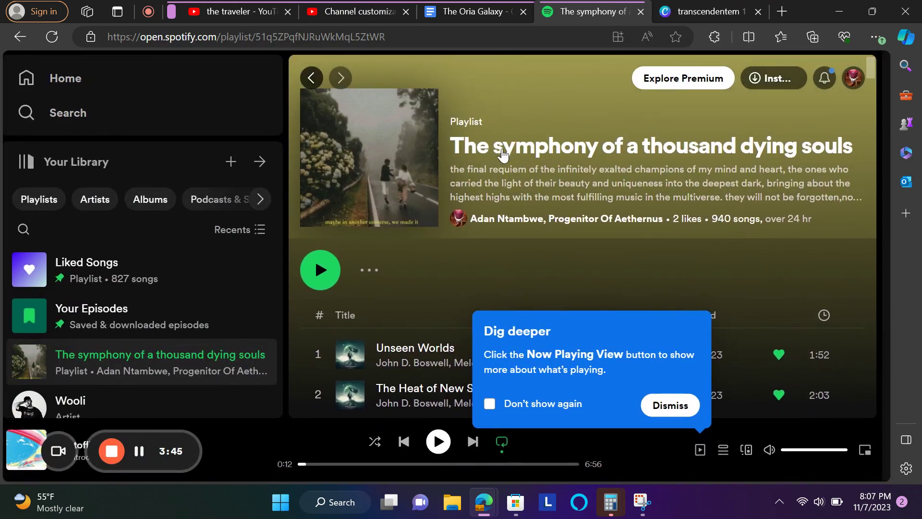
scroll(502, 153, down, 20)
scroll(501, 147, down, 20)
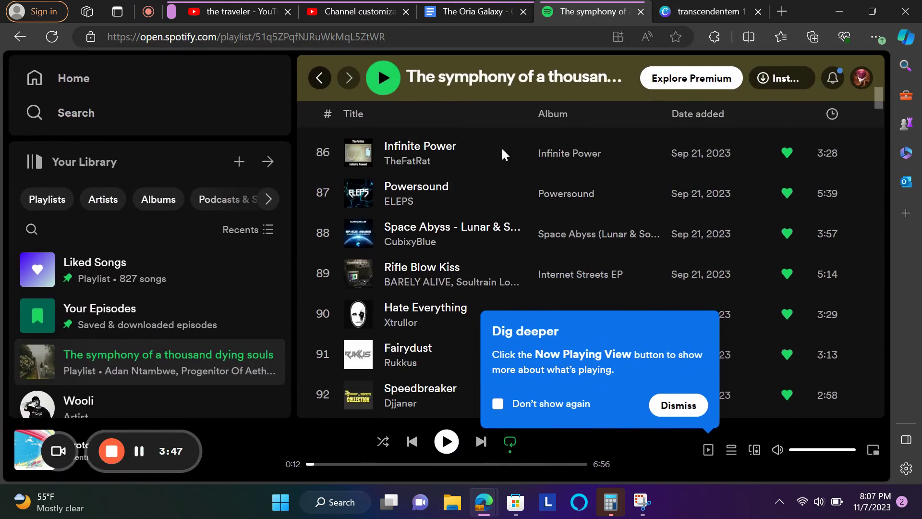
click(715, 10)
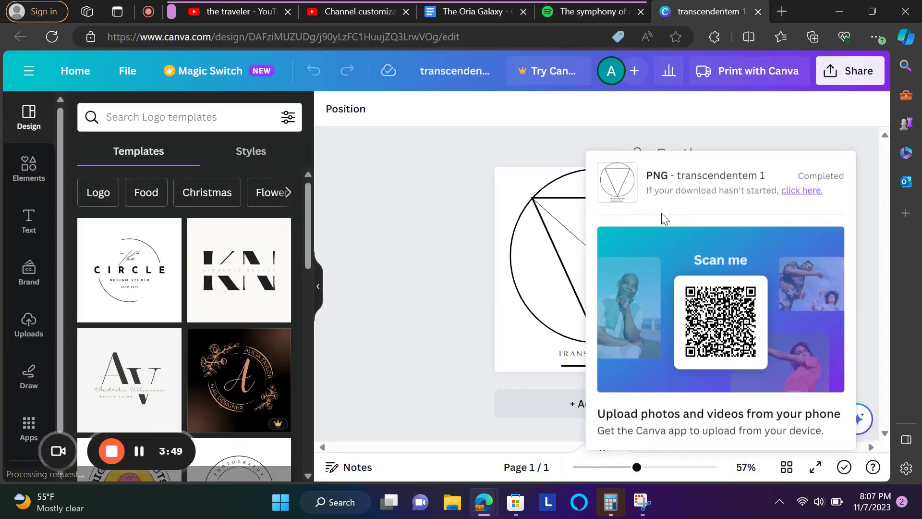
- Dismiss Canva's download notice and cancel the pending Customize picture crop in YouTube Studio
click(832, 150)
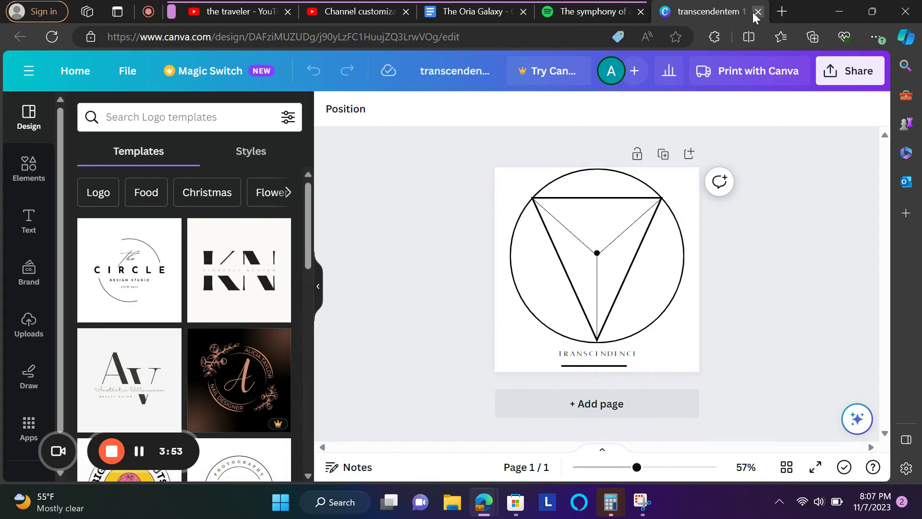
click(344, 15)
click(710, 426)
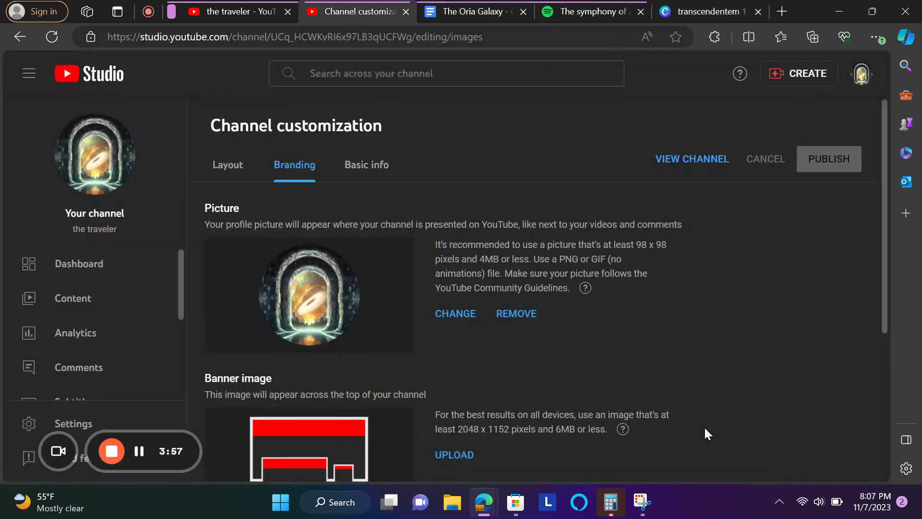
- Upload transcendentem 1 (1) from Downloads as the new channel profile picture
click(457, 312)
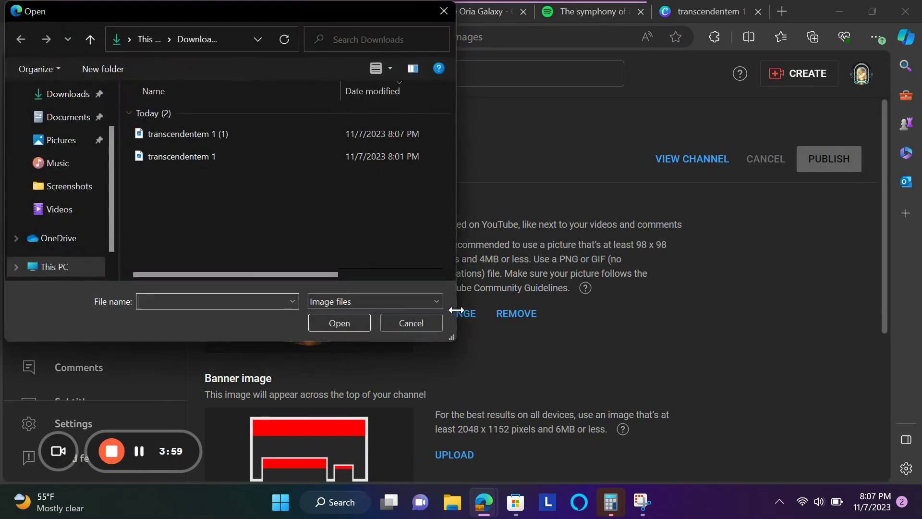
click(213, 134)
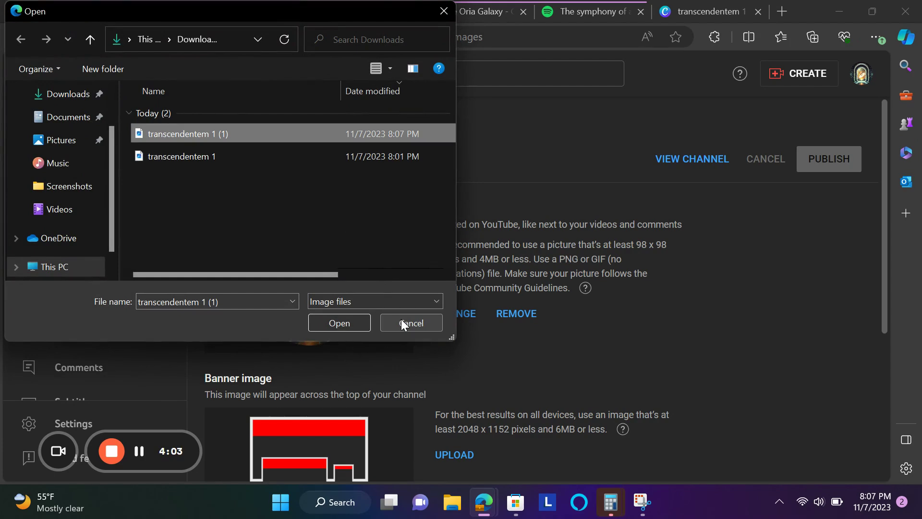
click(337, 322)
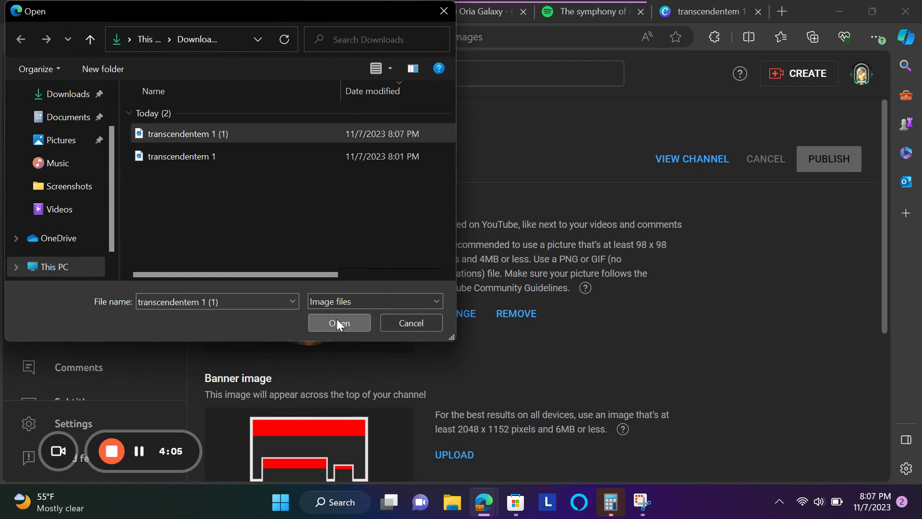
scroll(393, 313, down, 3)
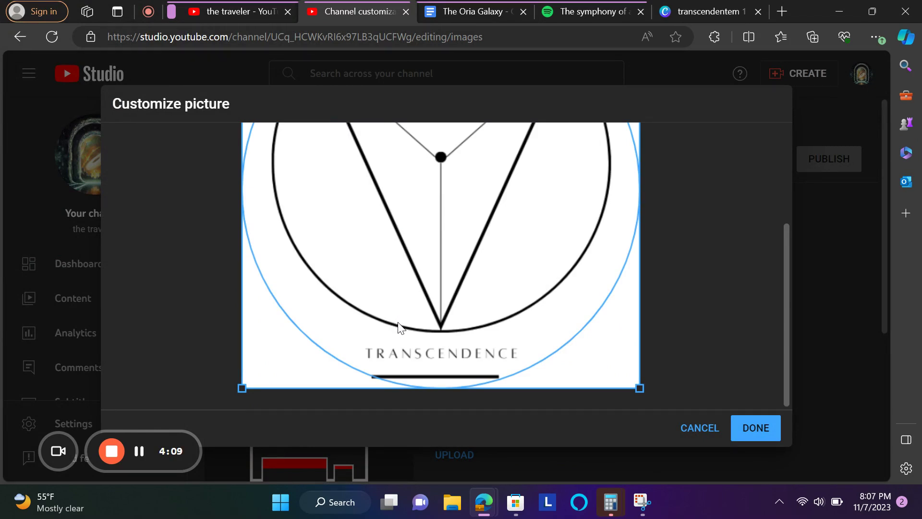
- Adjust the crop square's corners so it frames the circular TRANSCENDENCE logo
scroll(400, 328, up, 1)
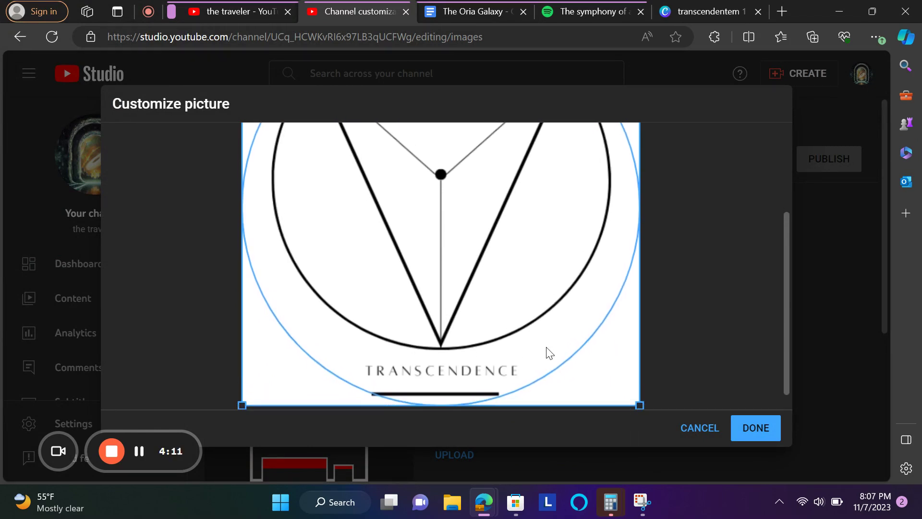
drag(639, 405, 653, 397)
drag(243, 406, 143, 390)
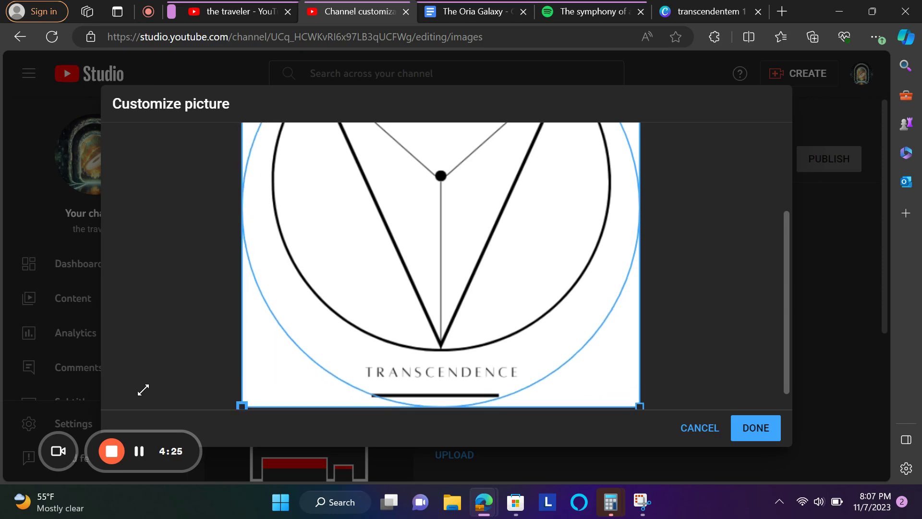
drag(244, 367, 237, 418)
scroll(167, 373, up, 3)
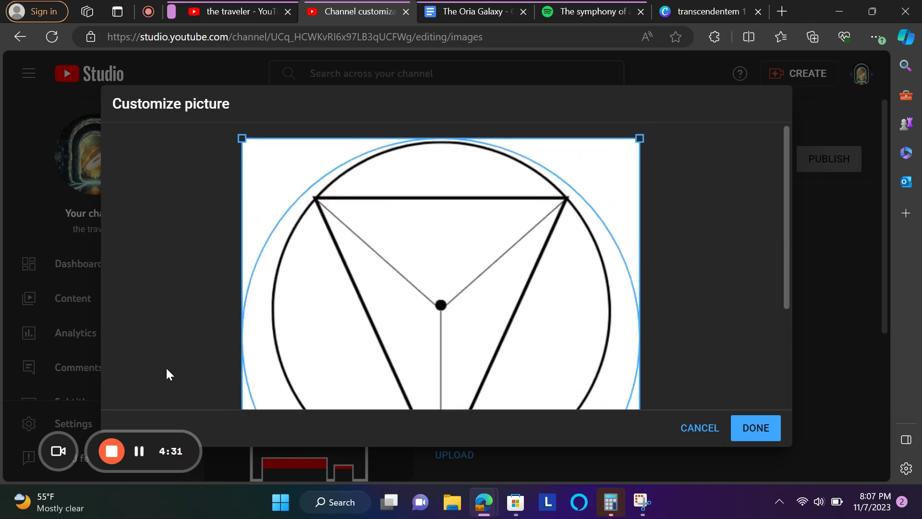
scroll(166, 369, down, 3)
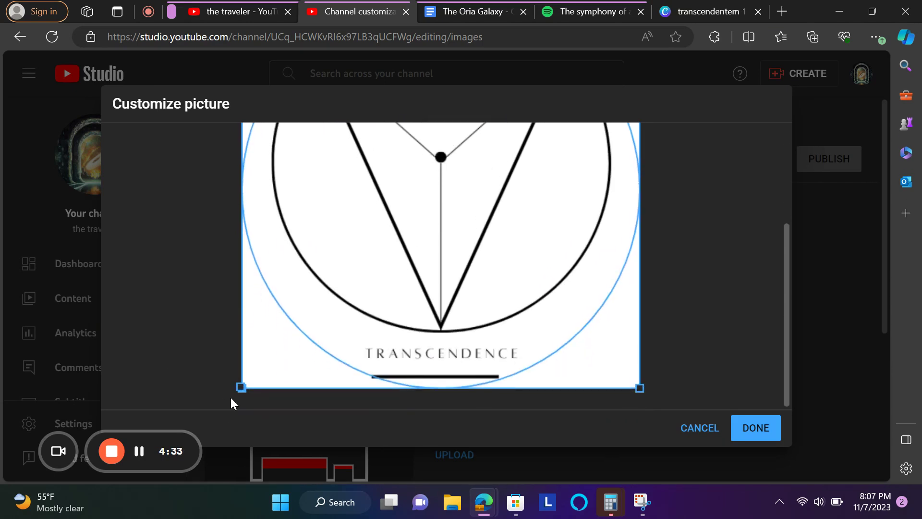
drag(241, 387, 229, 403)
- Confirm the cropped TRANSCENDENCE logo as the profile picture with DONE
right_click(229, 403)
right_click(157, 404)
click(139, 389)
scroll(138, 389, up, 1)
scroll(138, 390, up, 3)
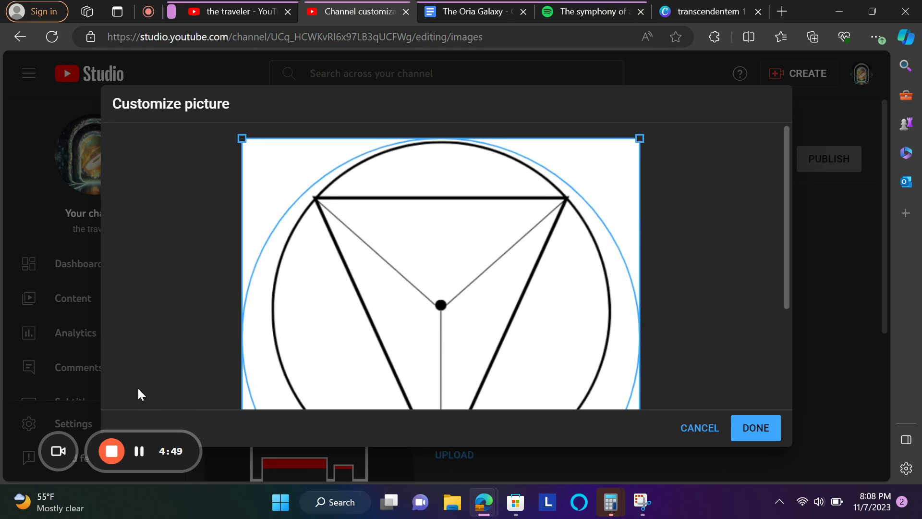
scroll(138, 389, down, 3)
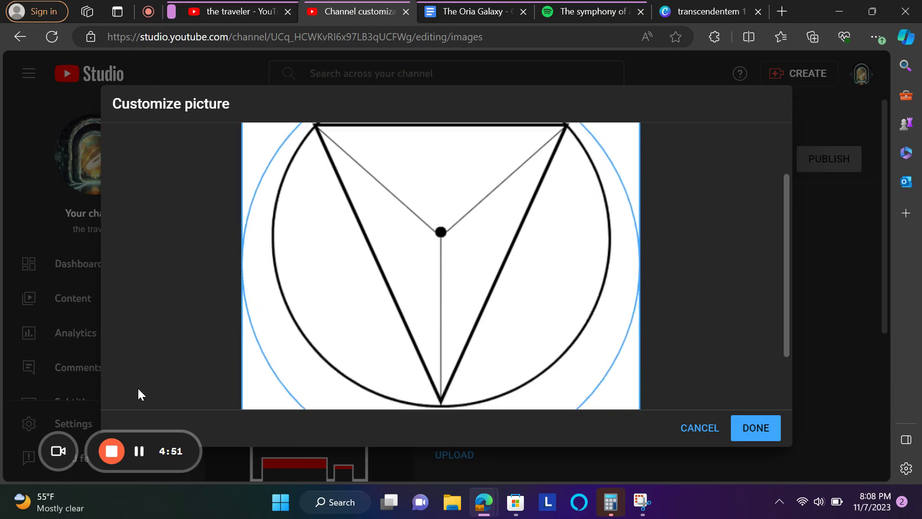
click(750, 429)
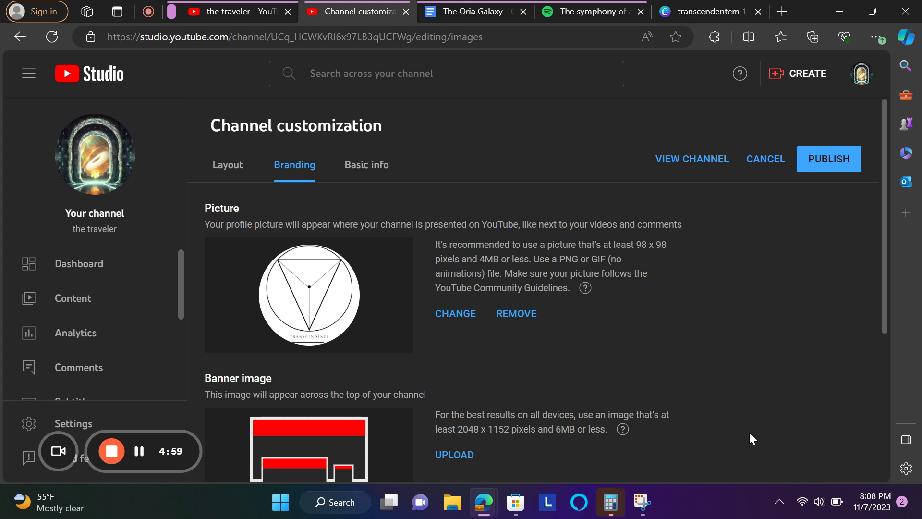
- Delete the underline beneath the TRANSCENDENCE caption in the transcendentem 1 Canva design
click(706, 11)
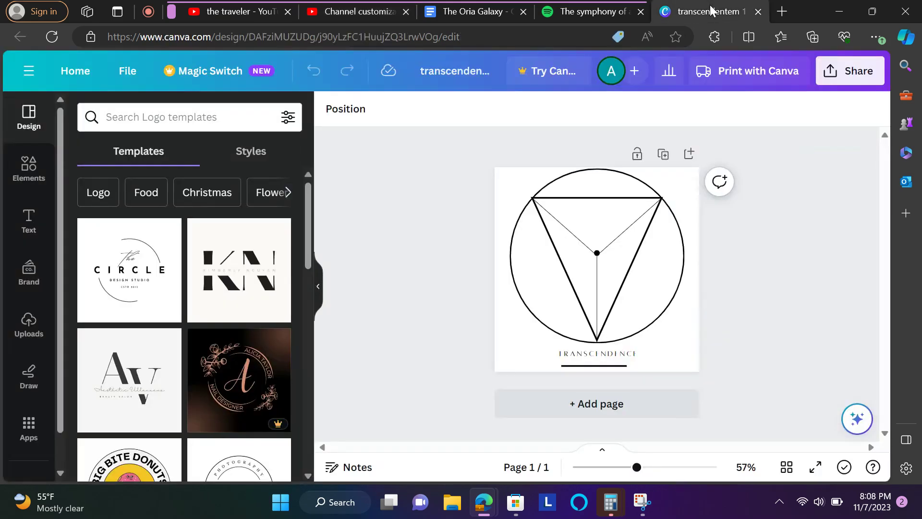
click(623, 368)
drag(606, 366, 607, 367)
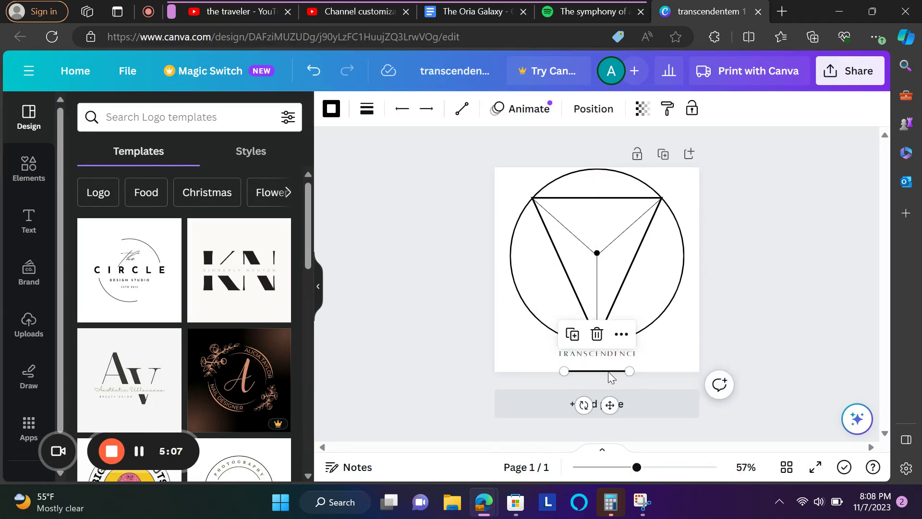
mouse_move(610, 404)
mouse_down()
mouse_move(619, 394)
mouse_move(611, 395)
mouse_up()
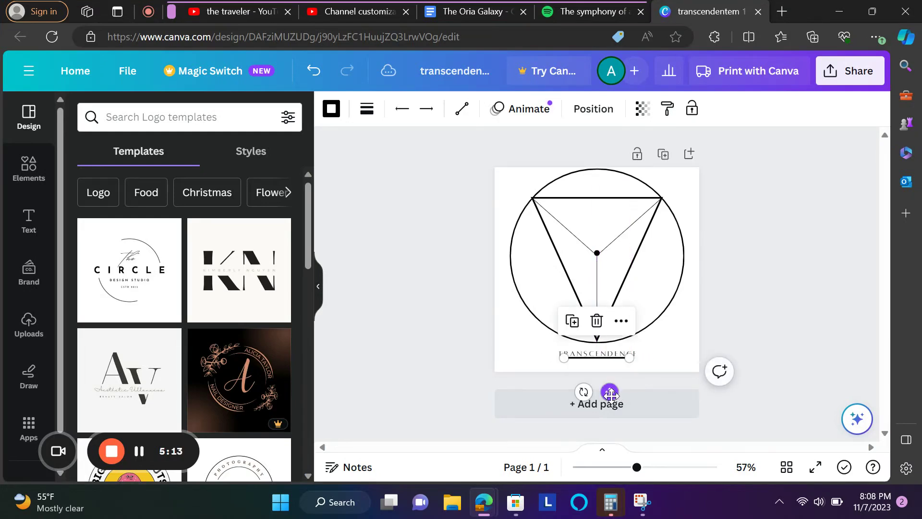
click(432, 357)
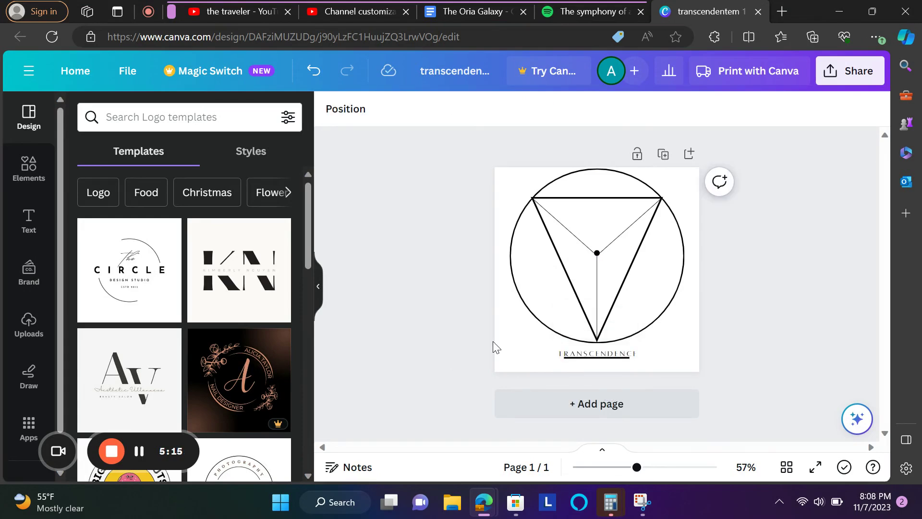
click(610, 362)
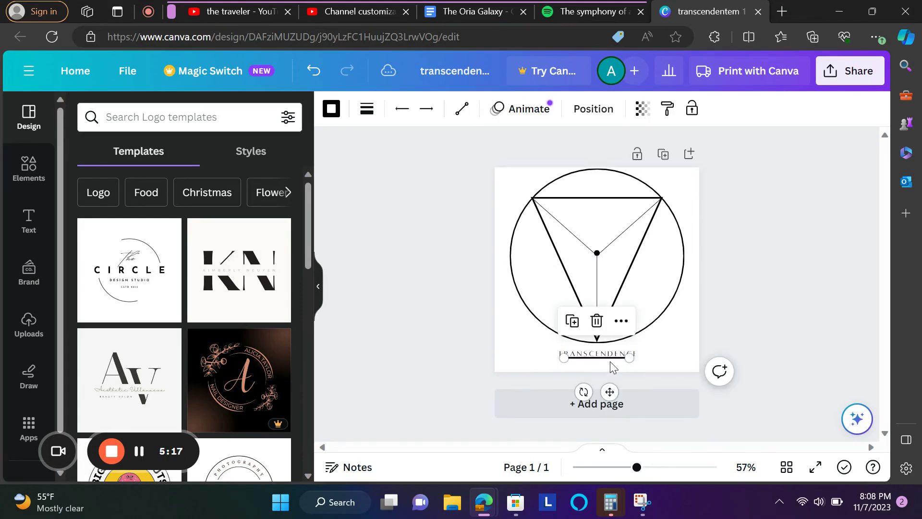
drag(611, 395, 611, 401)
click(596, 323)
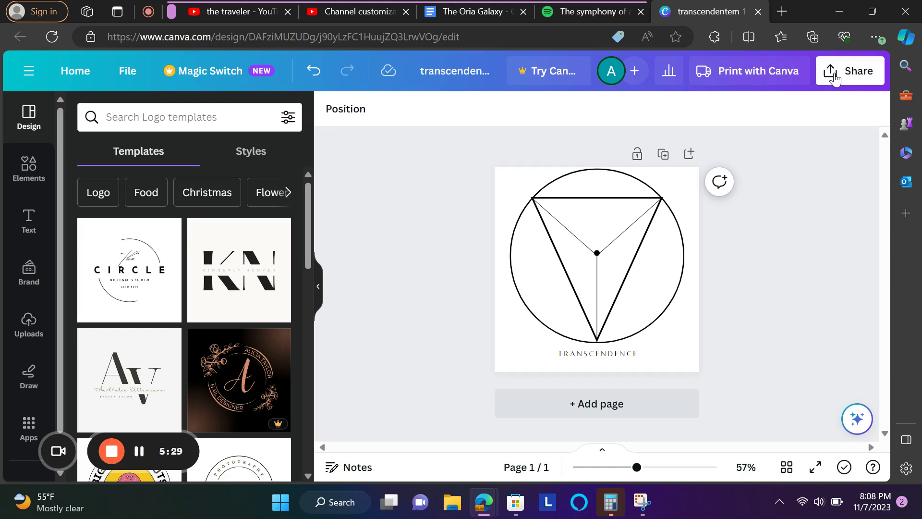
- Download the transcendentem 1 logo from Canva as a PNG and return to the YouTube channel page
click(127, 71)
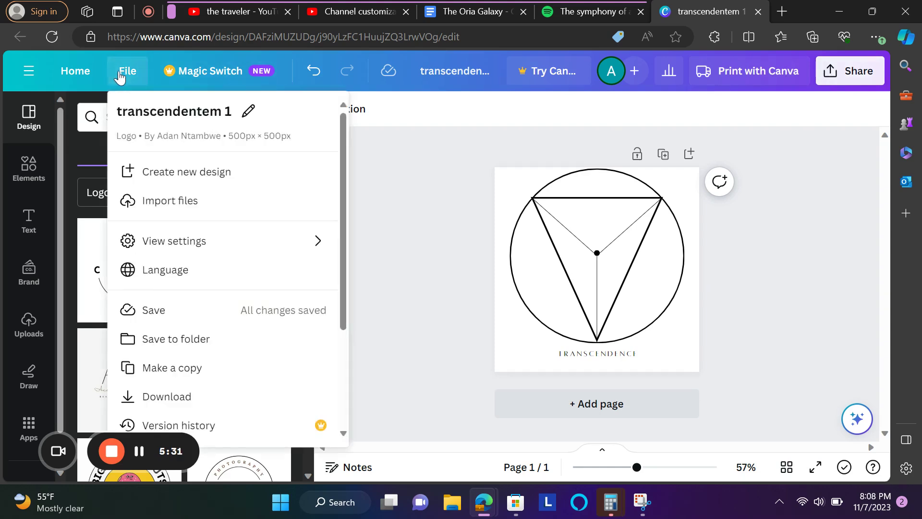
click(202, 404)
click(671, 340)
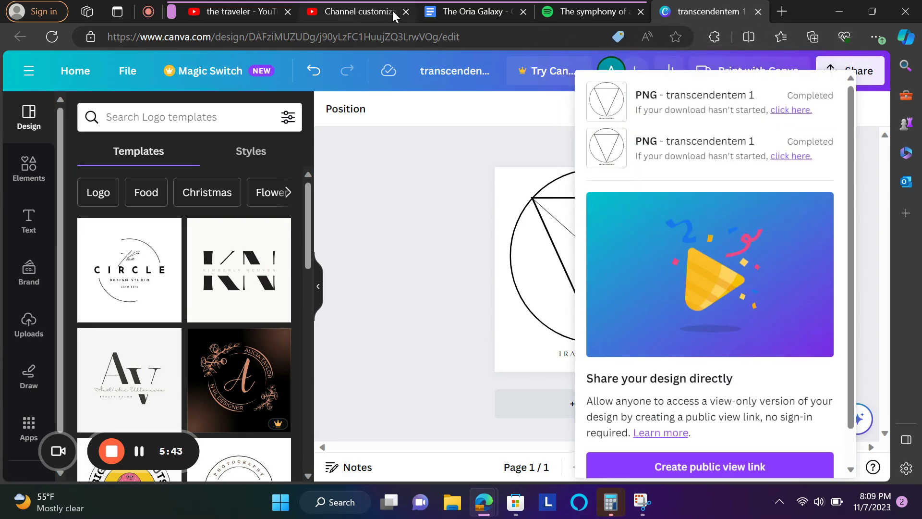
click(217, 10)
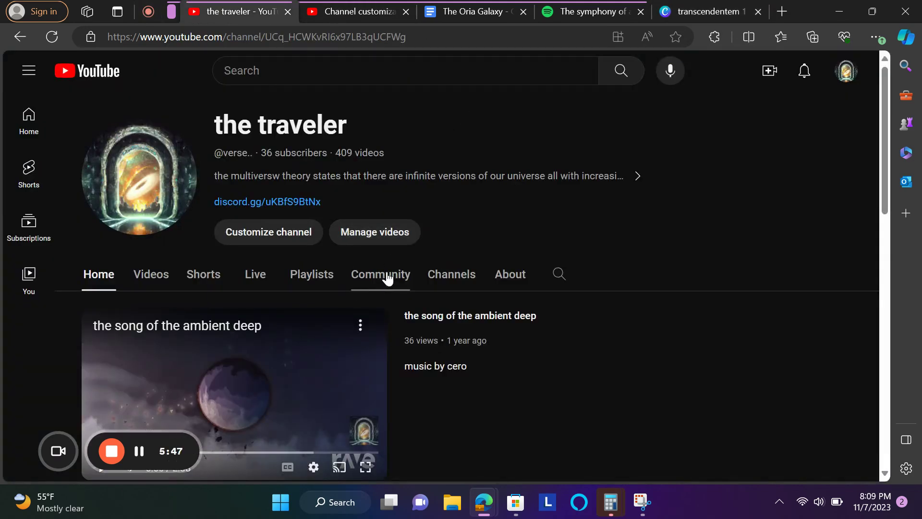
- Go to the Channel customization Branding page, cancelling a started profile picture replacement
click(368, 11)
click(448, 317)
click(288, 134)
click(416, 329)
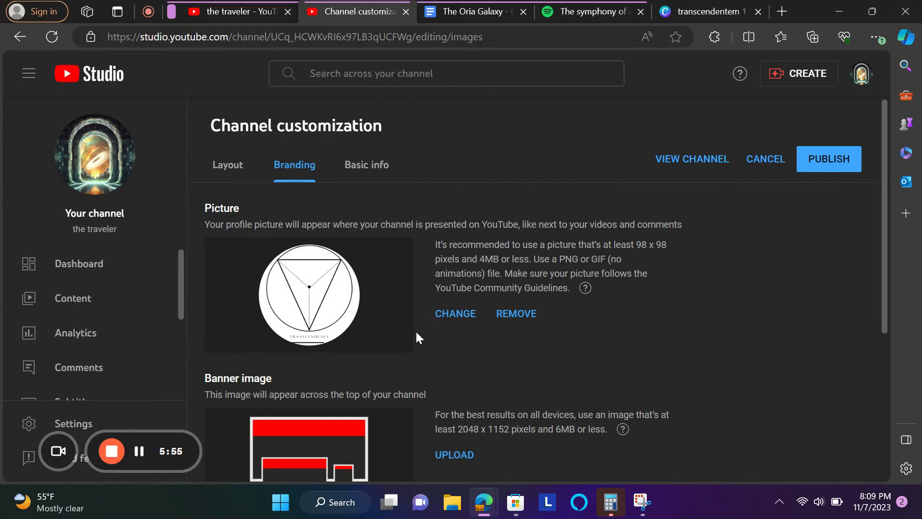
- Upload transcendentem 1 (2) from Downloads as the profile picture and confirm the crop
click(472, 313)
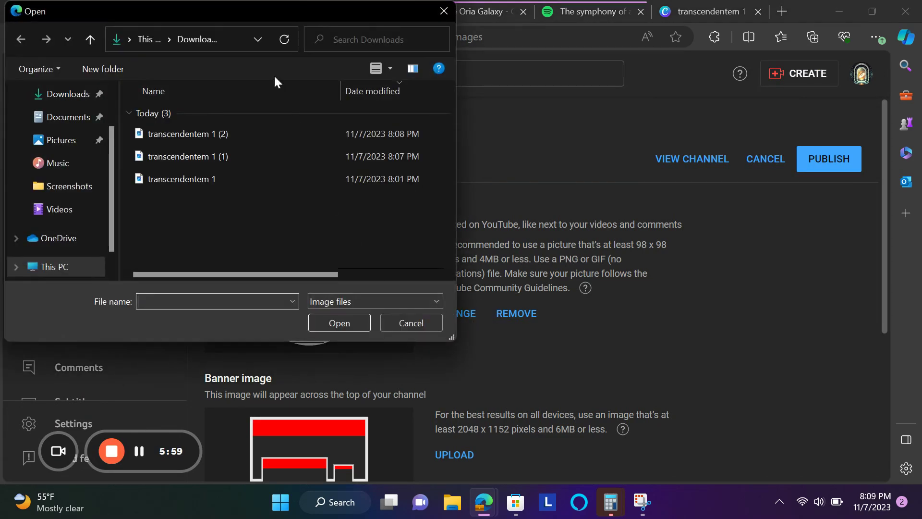
double_click(271, 127)
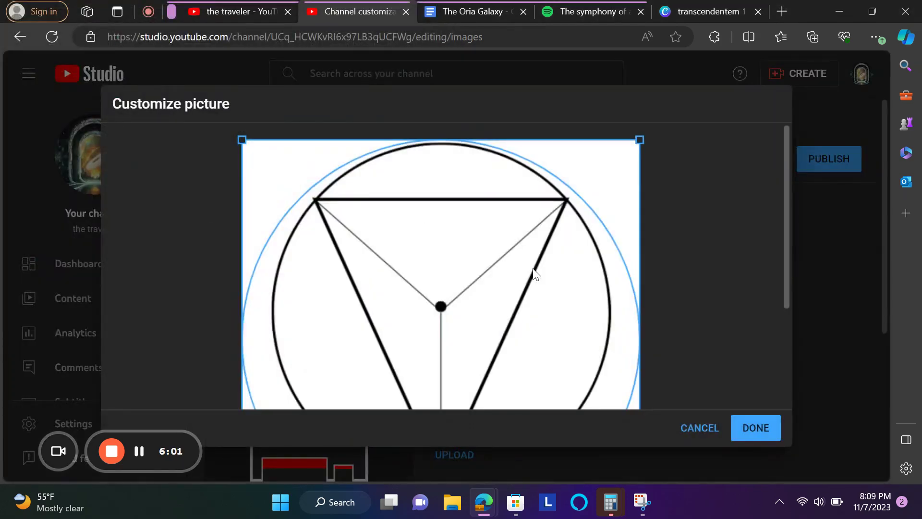
scroll(534, 273, down, 3)
scroll(534, 273, up, 2)
scroll(534, 273, down, 3)
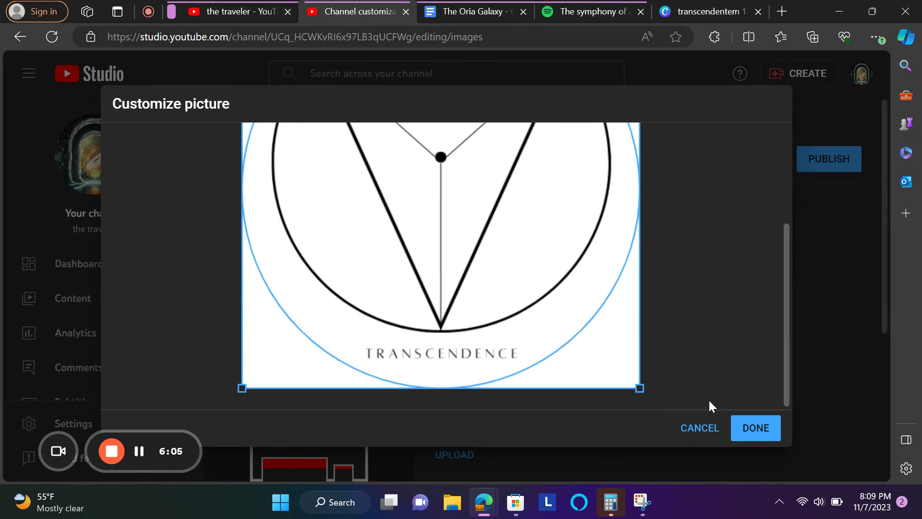
click(747, 430)
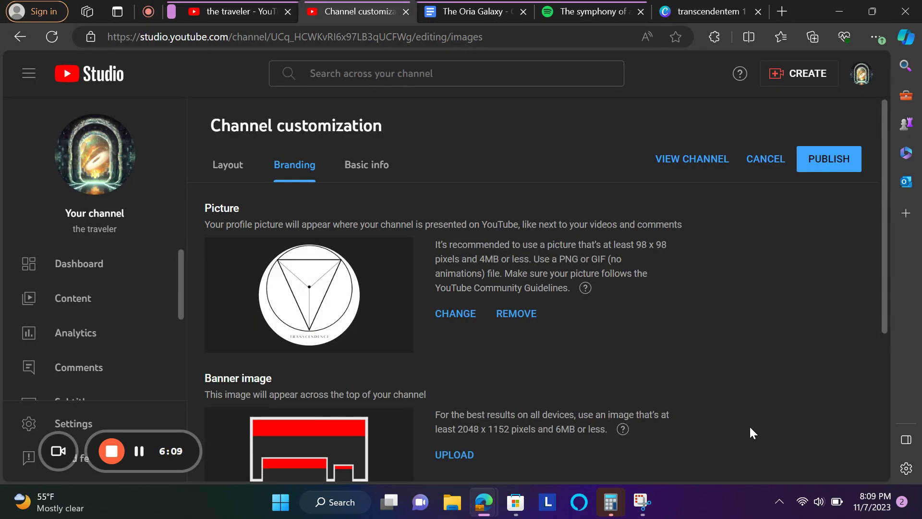
scroll(612, 390, down, 4)
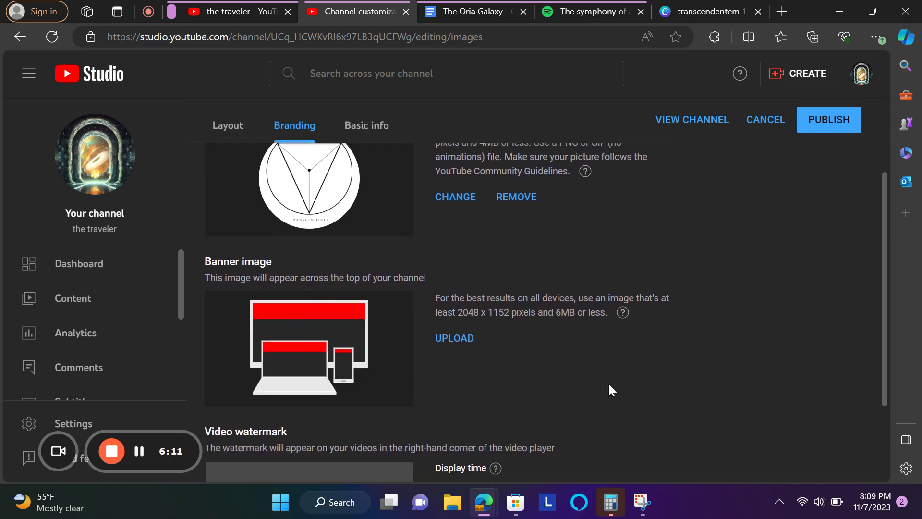
- Load transcendentem 1 (1) as the video watermark, shown for the entire video, and confirm
scroll(609, 385, down, 1)
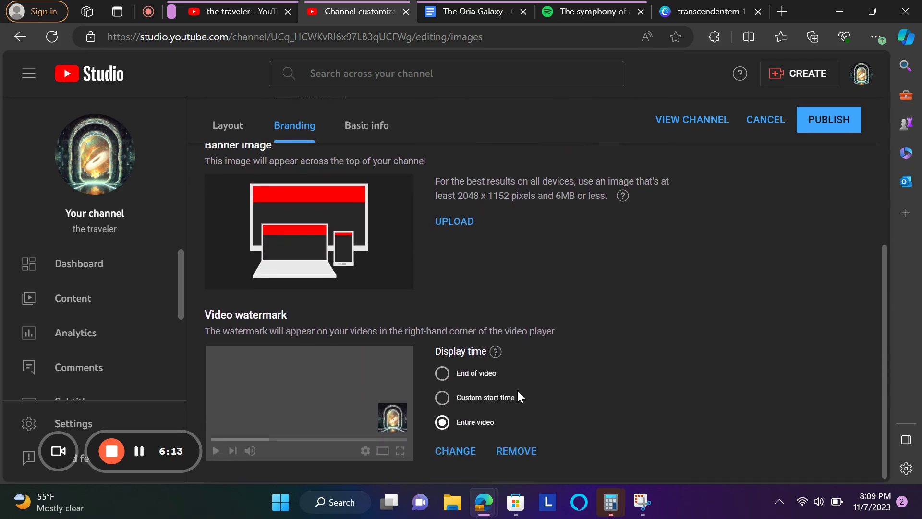
click(468, 450)
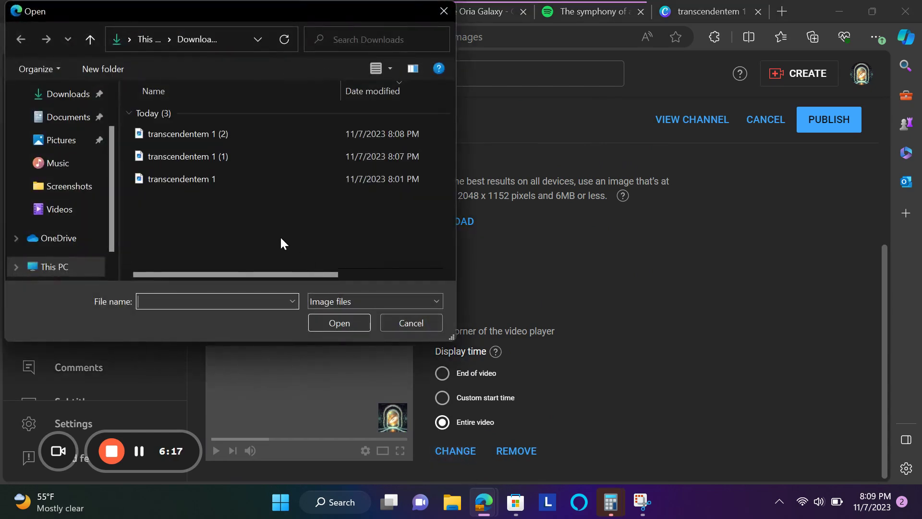
click(234, 163)
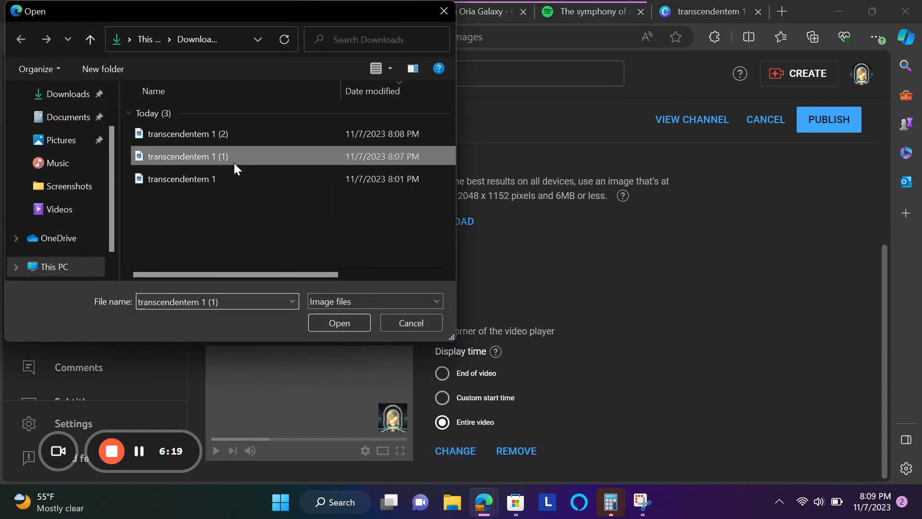
click(356, 324)
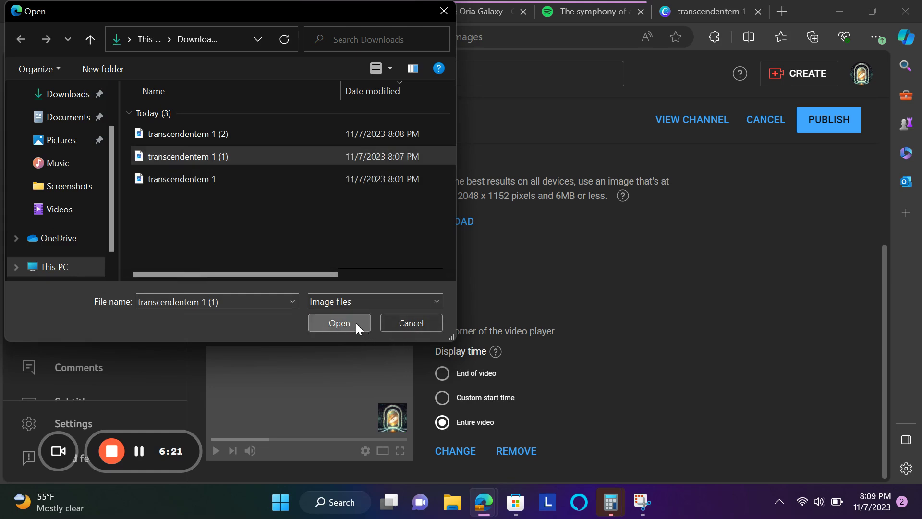
scroll(356, 331, down, 3)
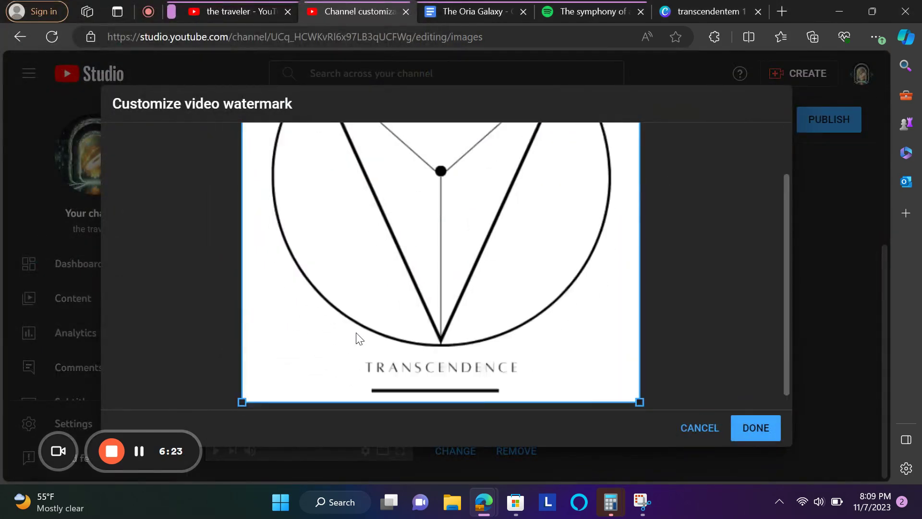
scroll(356, 331, up, 3)
scroll(356, 332, down, 3)
scroll(356, 337, up, 3)
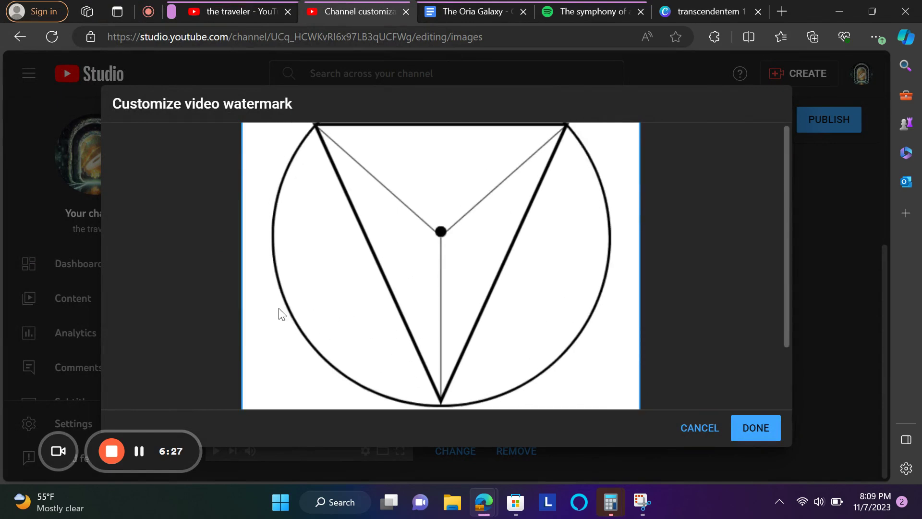
scroll(281, 313, down, 3)
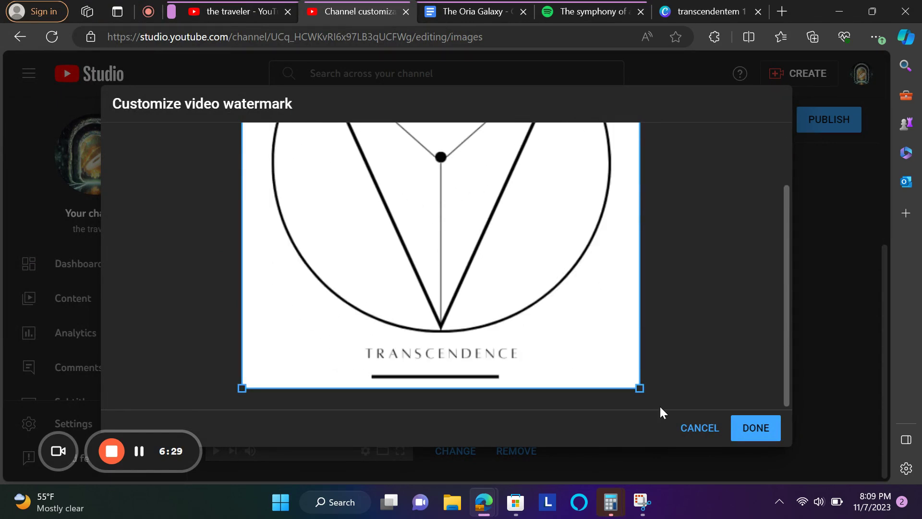
click(754, 427)
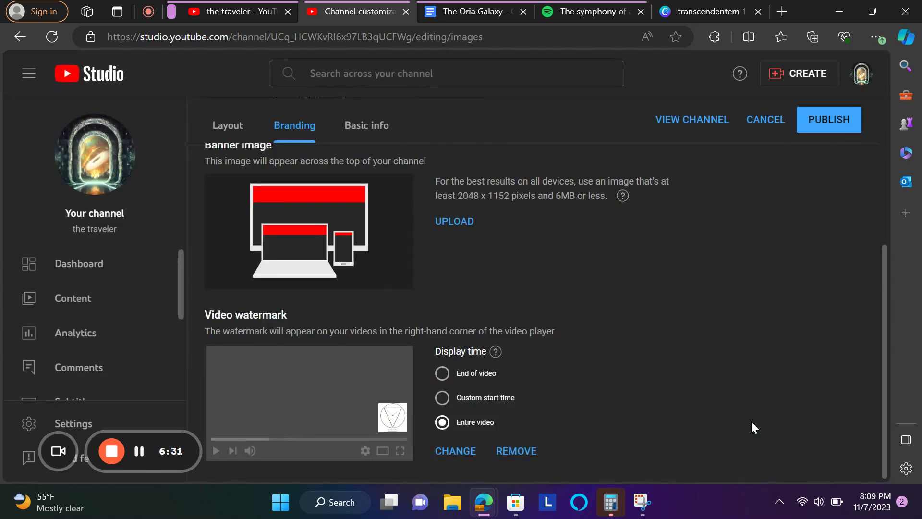
- Publish the new profile picture and watermark, then review the Channel customization page
scroll(574, 395, up, 3)
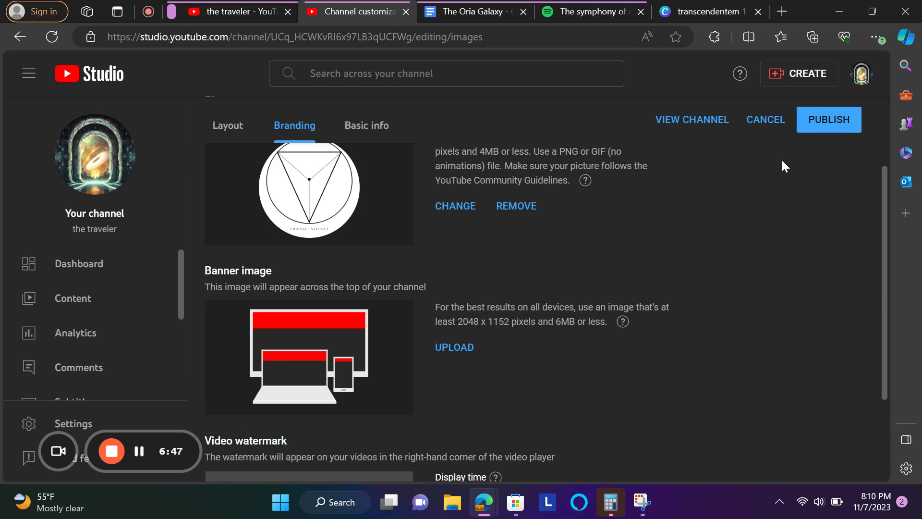
click(817, 129)
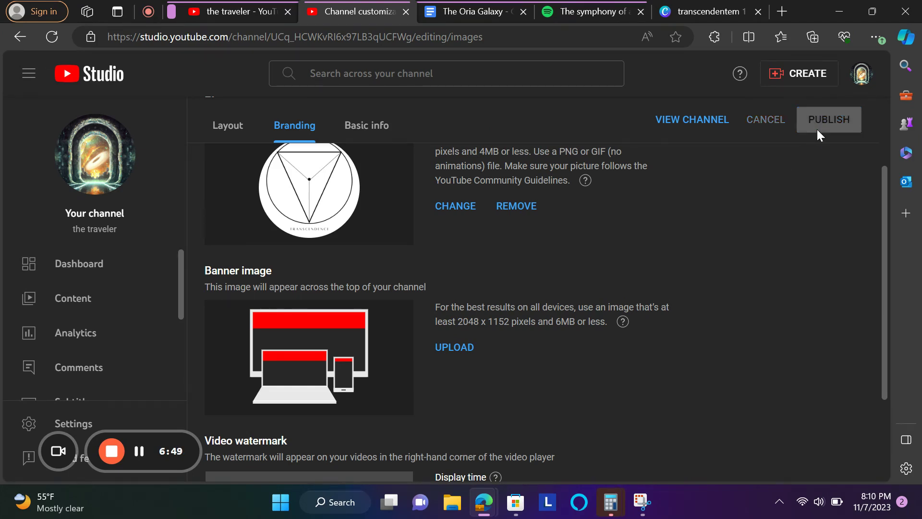
scroll(630, 240, down, 5)
scroll(630, 240, up, 5)
scroll(630, 240, down, 4)
scroll(631, 240, down, 1)
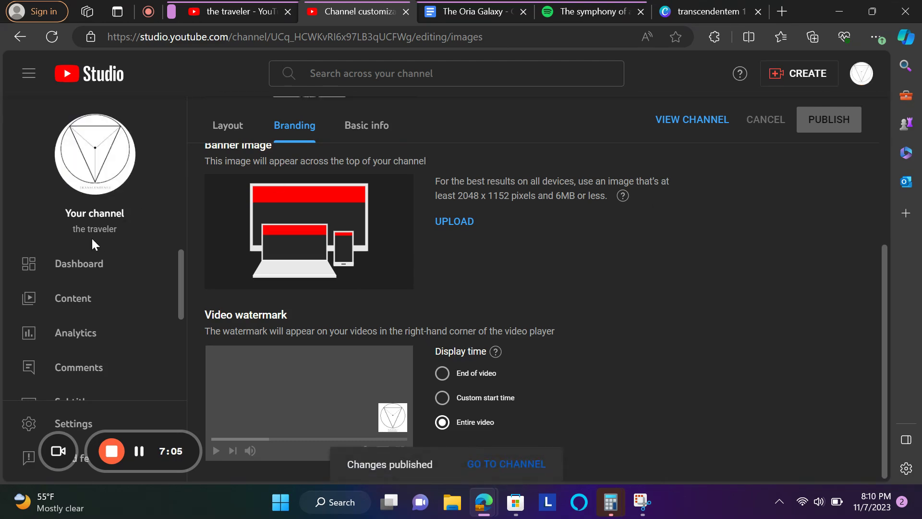
scroll(359, 139, up, 5)
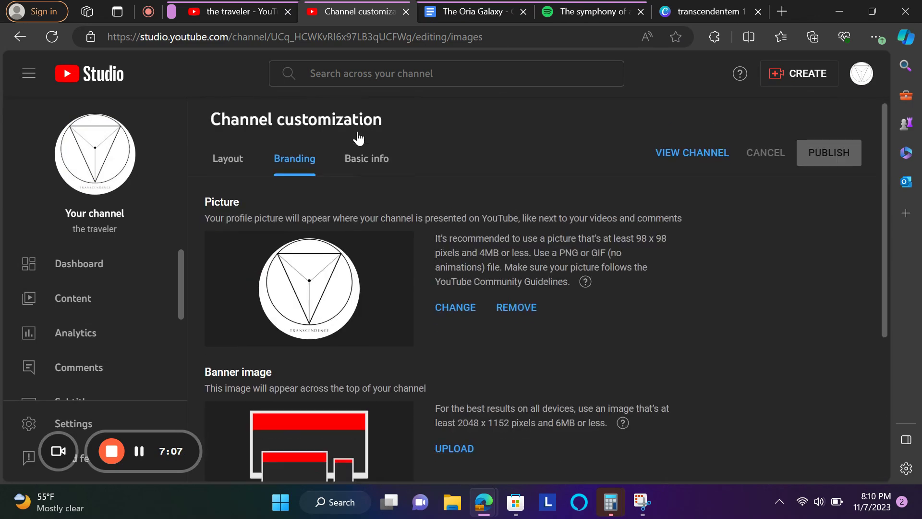
scroll(131, 294, down, 3)
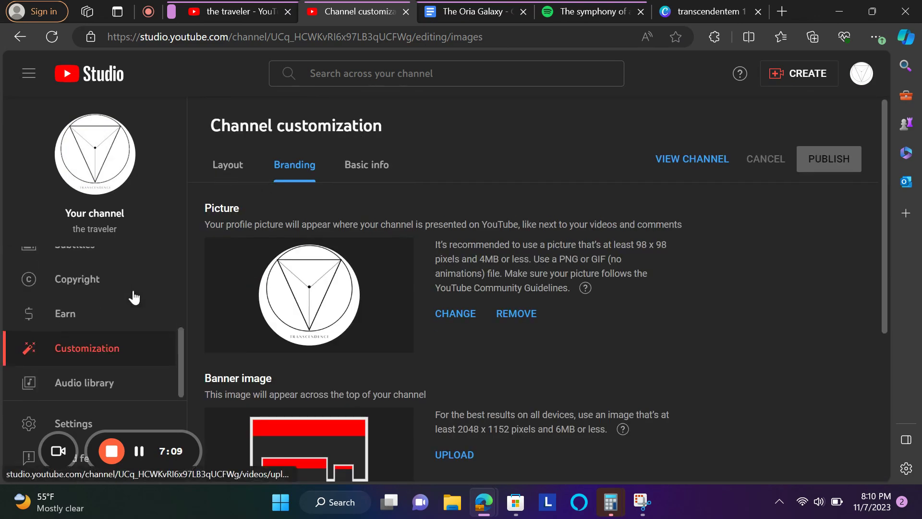
- On the Basic info tab, replace the channel name with 'Transcendence'
click(360, 164)
triple_click(253, 279)
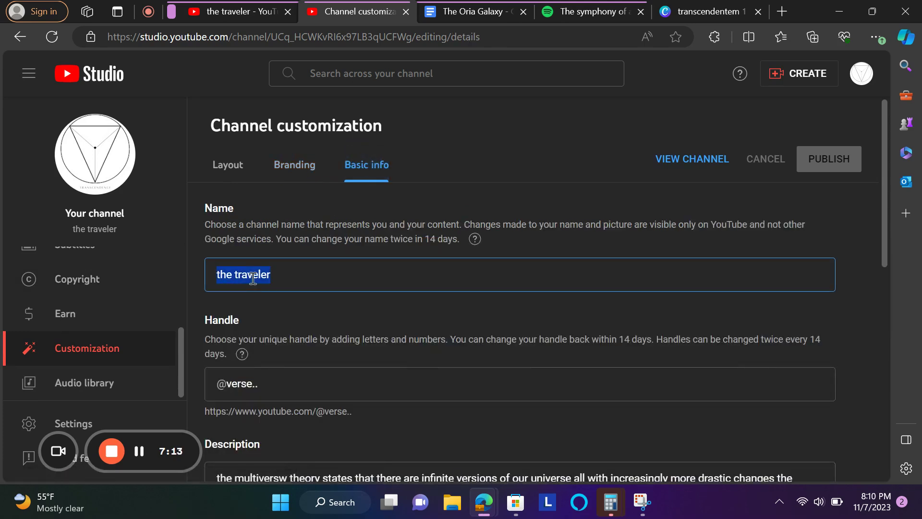
text(Tr)
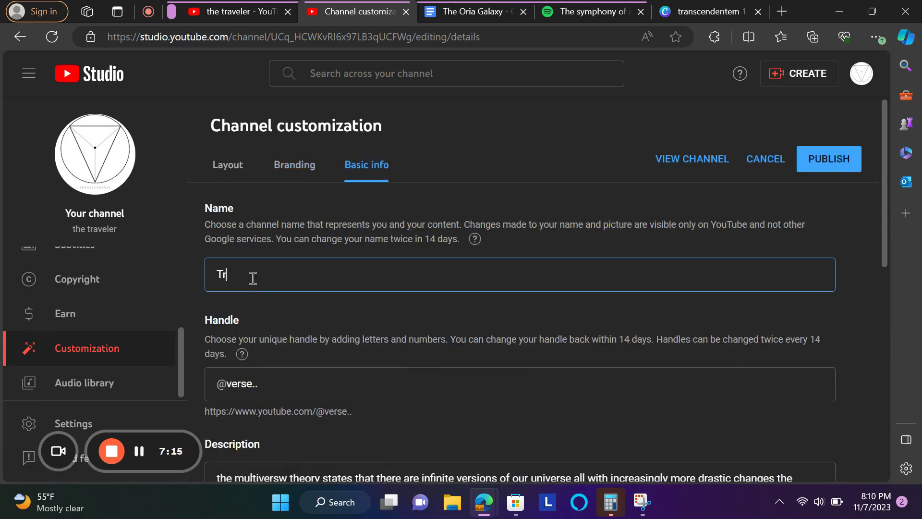
text(anscendence)
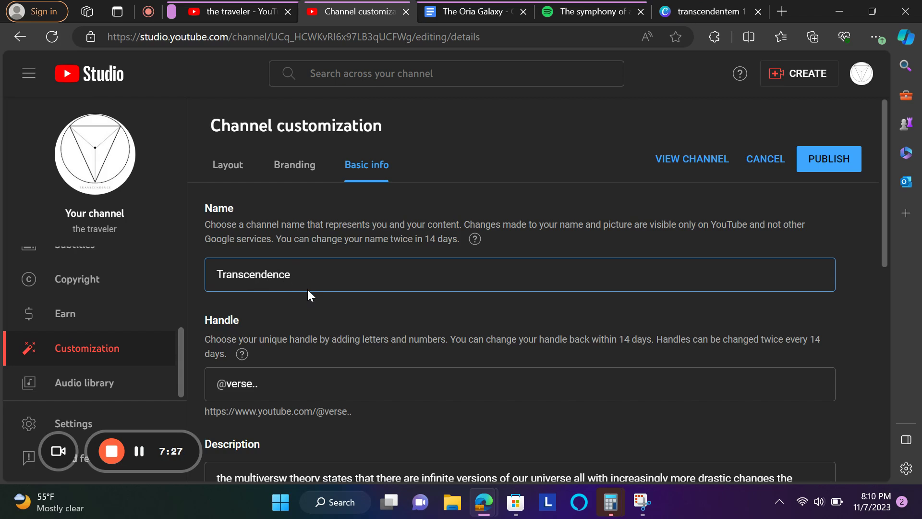
scroll(306, 287, down, 2)
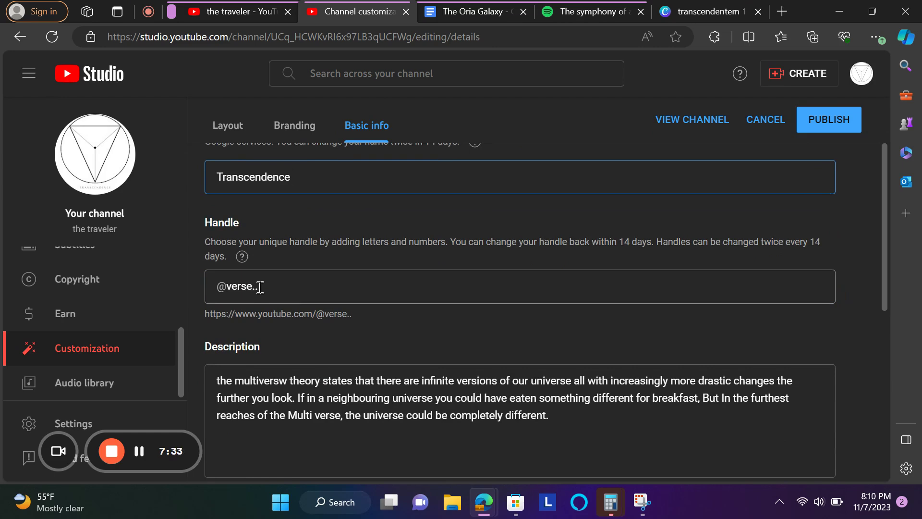
scroll(259, 287, up, 1)
double_click(235, 325)
text(transcendenc)
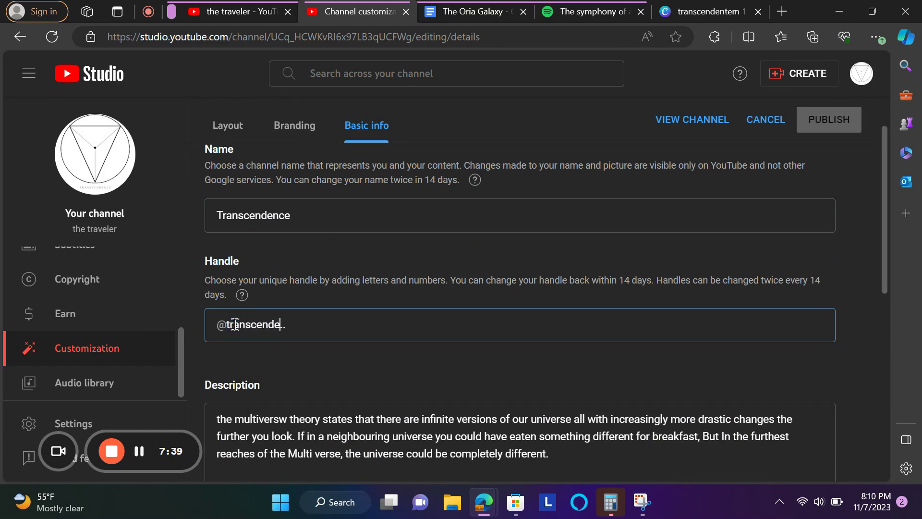
text(e)
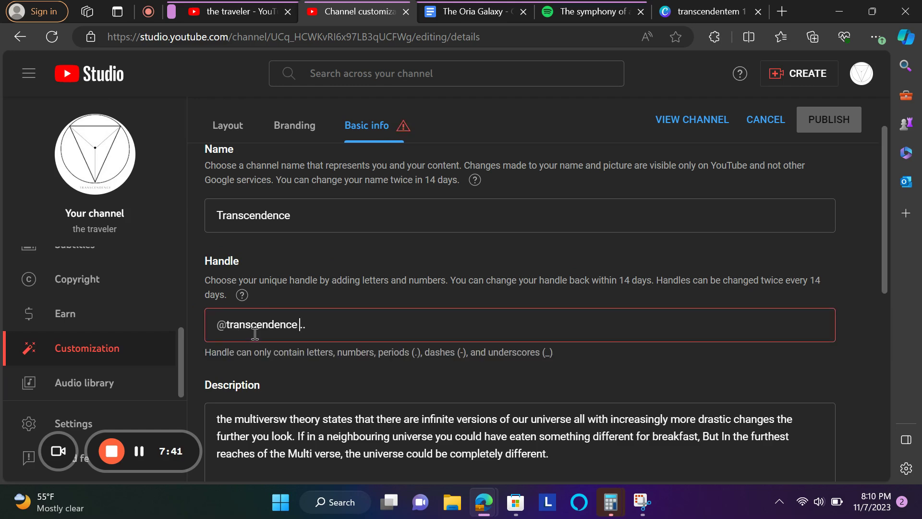
key(BackSpace)
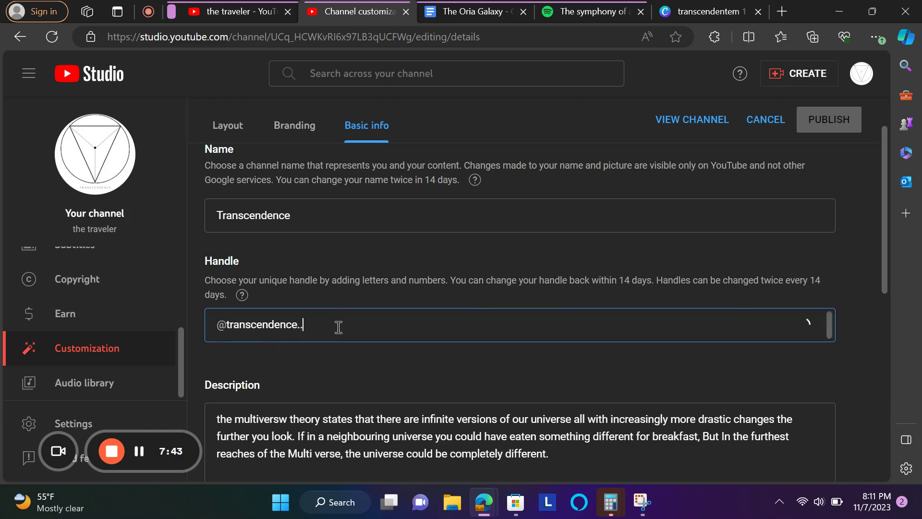
key(BackSpace)
key(BackSpace)
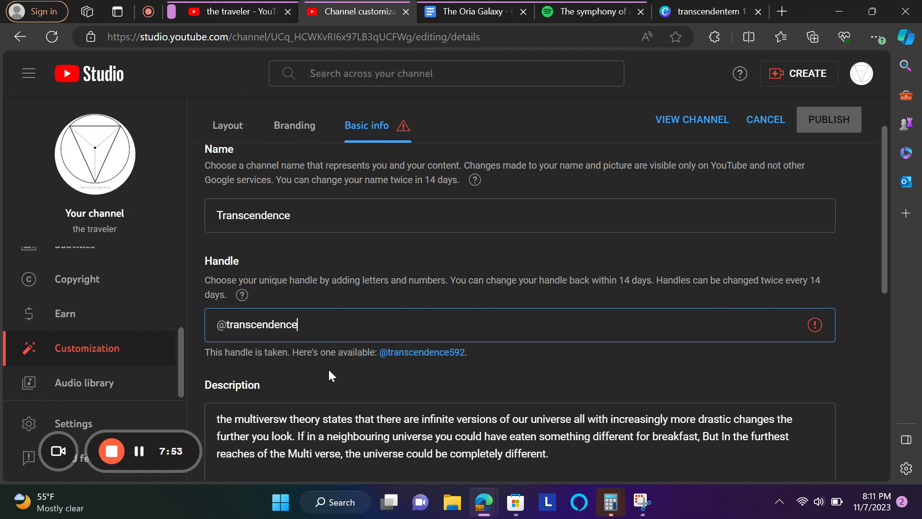
text(.)
key(BackSpace)
text(istaken)
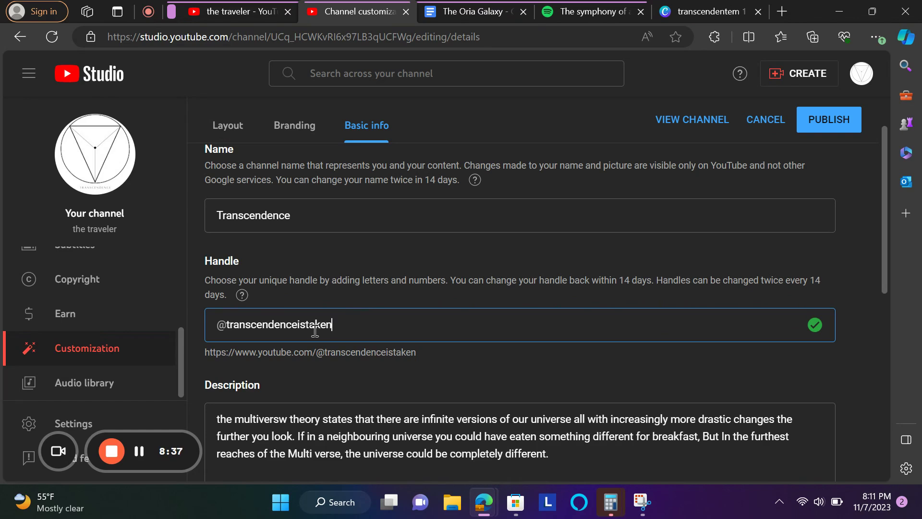
- Clear the old description and start it with 'the archverses', keeping that spelling
scroll(317, 326, down, 3)
click(335, 323)
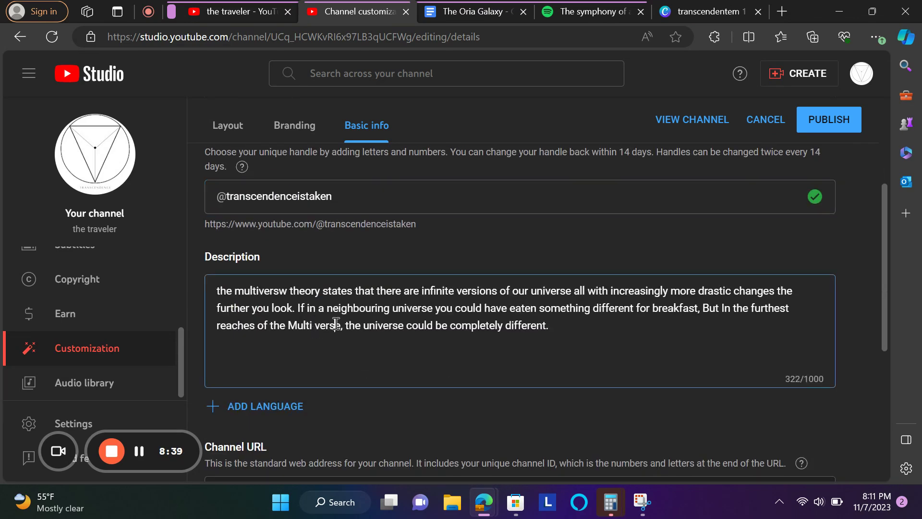
key(ctrl+a)
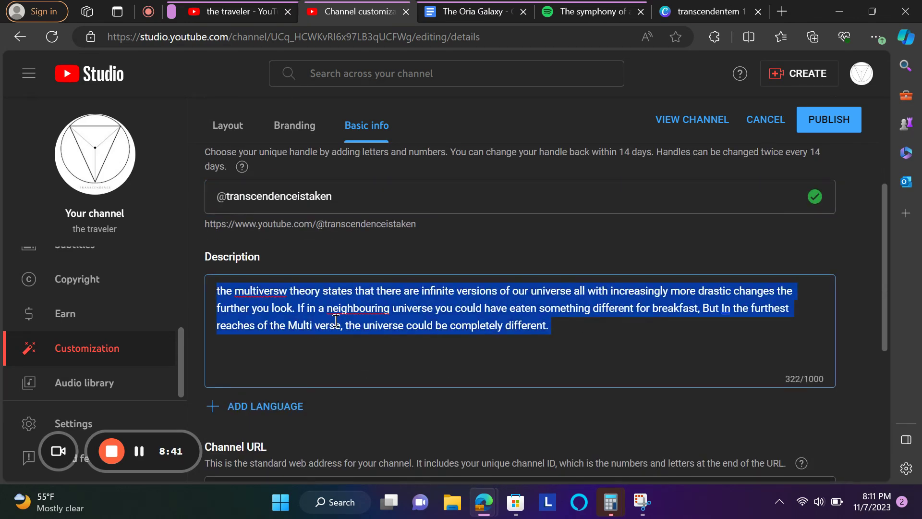
key(BackSpace)
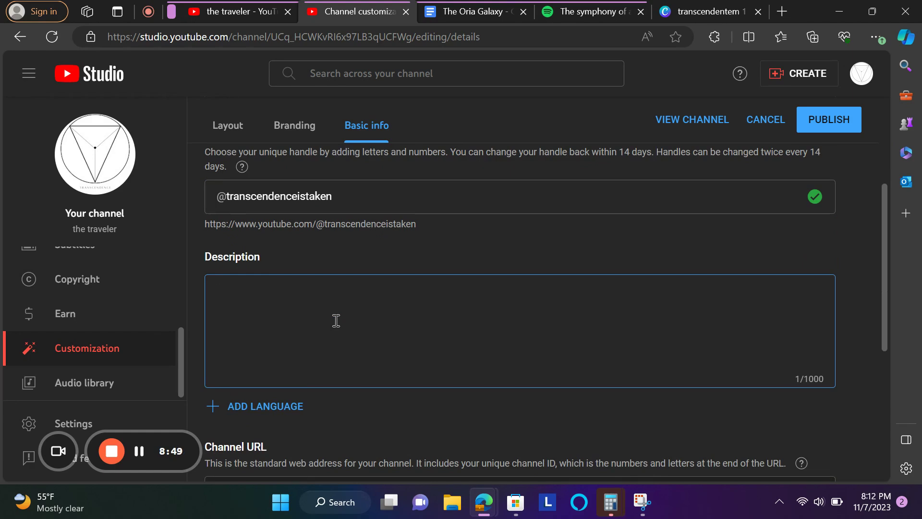
text(the)
key(Return)
text(archverses)
click(206, 303)
right_click(221, 304)
key(Escape)
key(BackSpace)
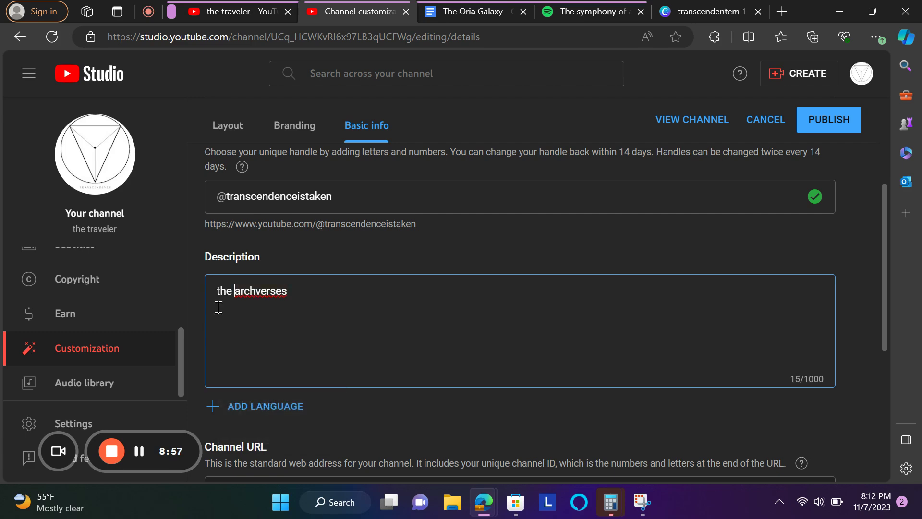
right_click(268, 296)
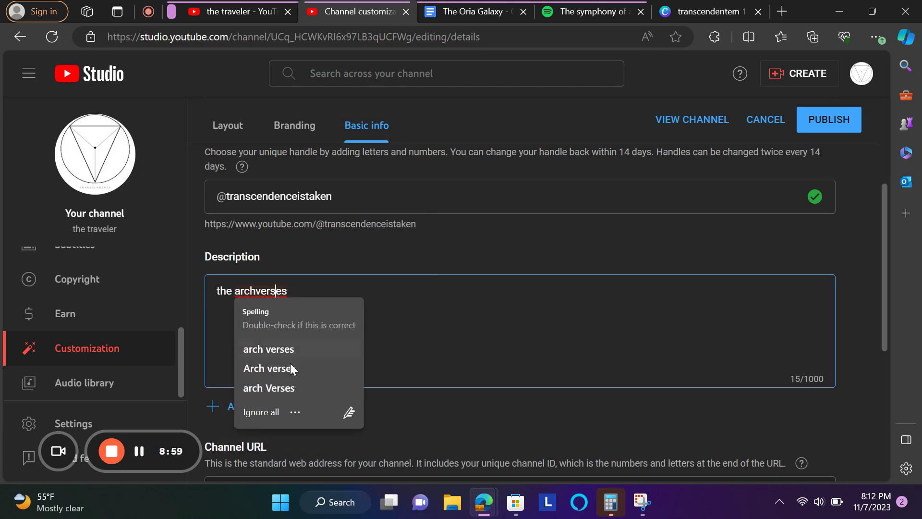
click(267, 412)
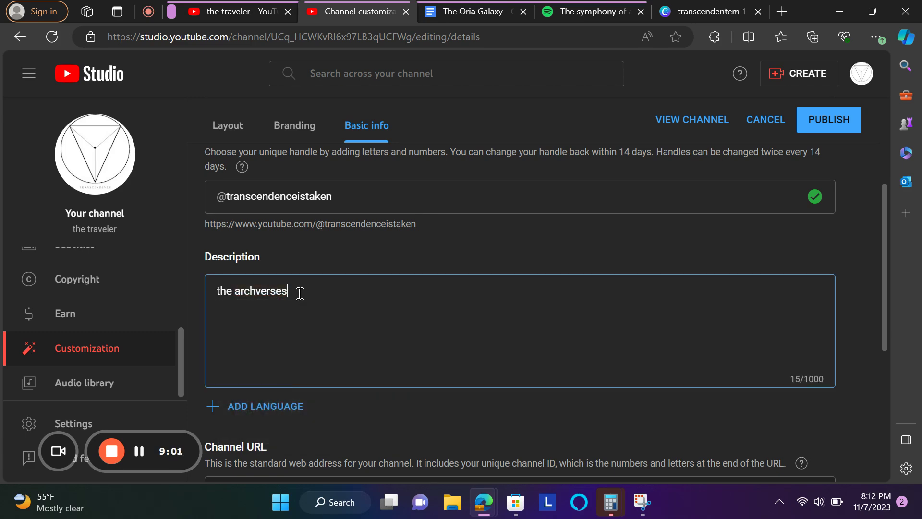
- Add ', the timelines, the dimensions, the realities, sentience...', correcting 'dimentions' to 'dimensions'
text(, the timelines)
key(BackSpace)
text(, the dimen)
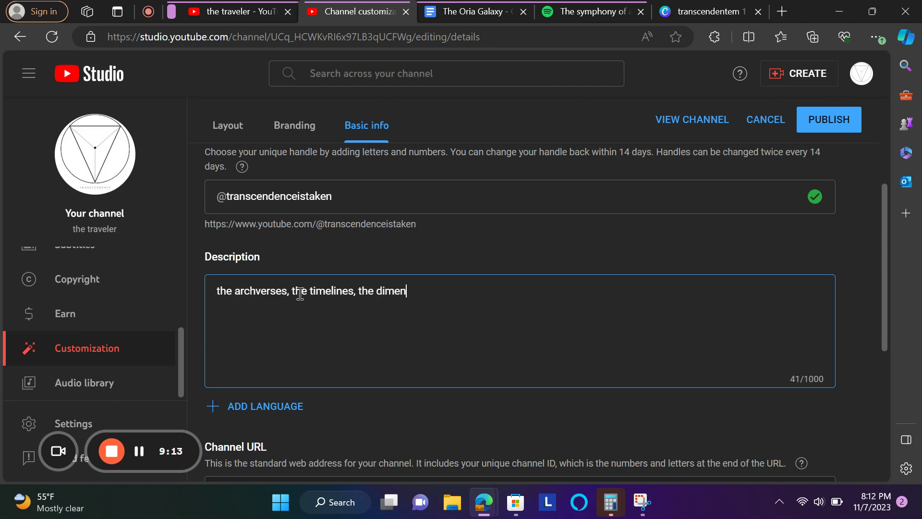
text(tions the realities)
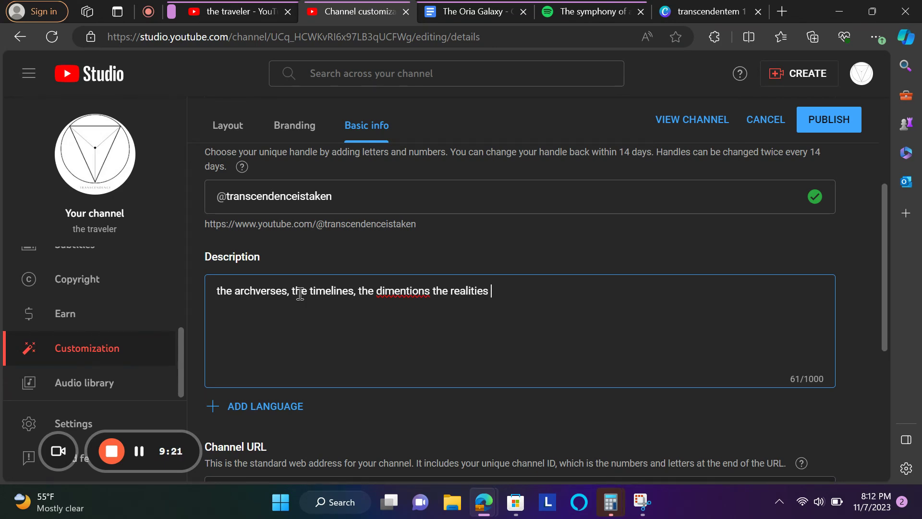
key(BackSpace)
text(, sentience...)
click(390, 288)
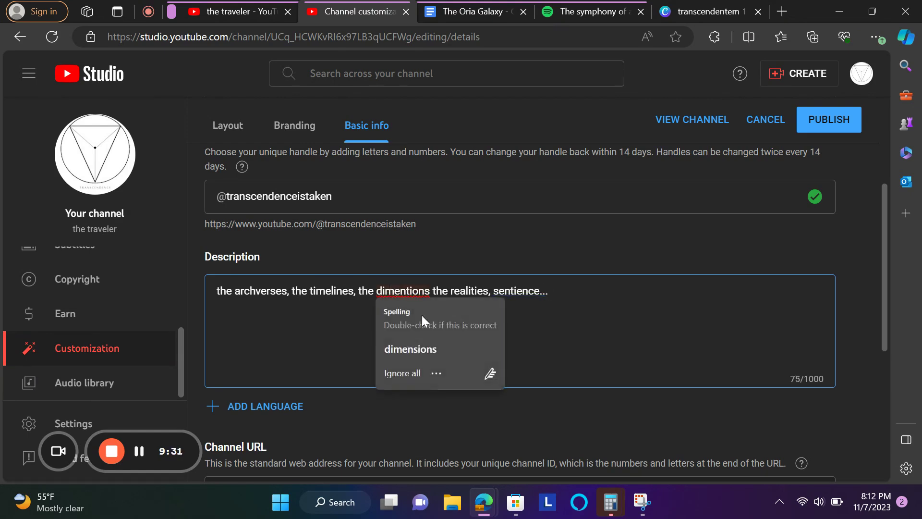
click(427, 350)
text(,)
click(573, 292)
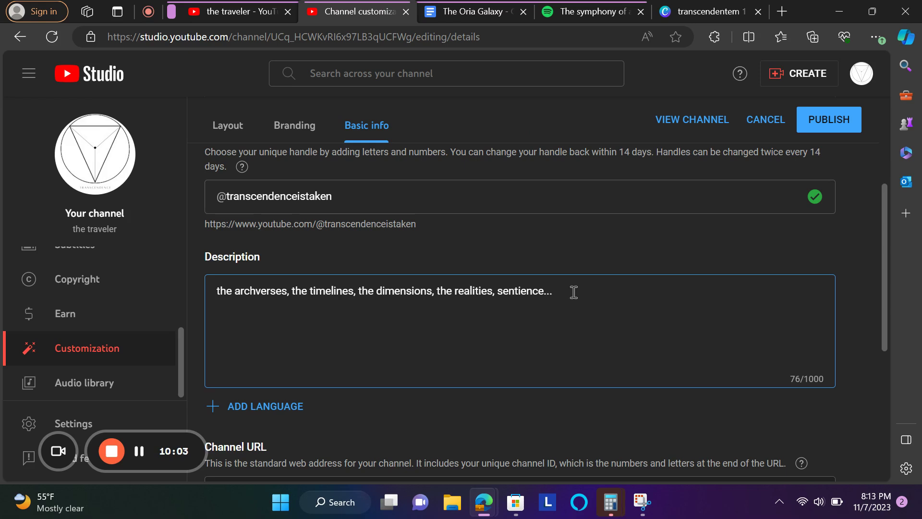
- Continue with 'this is our reality. our intent persists infinitely', correcting 'infinitly'
text(these)
key(BackSpace)
key(BackSpace)
key(BackSpace)
key(BackSpace)
key(BackSpace)
text(his is our reality. our small)
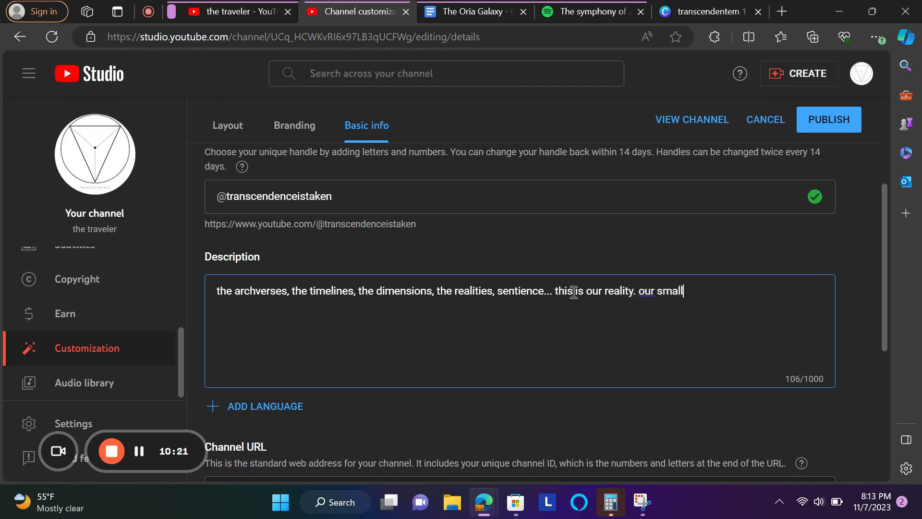
text( scope)
key(BackSpace)
key(BackSpace)
key(BackSpace)
key(BackSpace)
key(BackSpace)
key(BackSpace)
key(BackSpace)
key(BackSpace)
key(BackSpace)
key(BackSpace)
key(BackSpace)
text(intent persis)
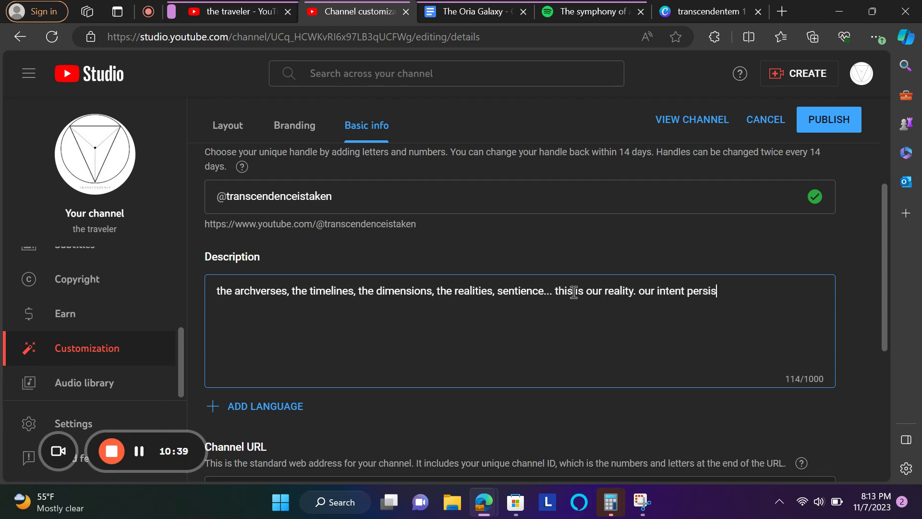
text(ts infinitely)
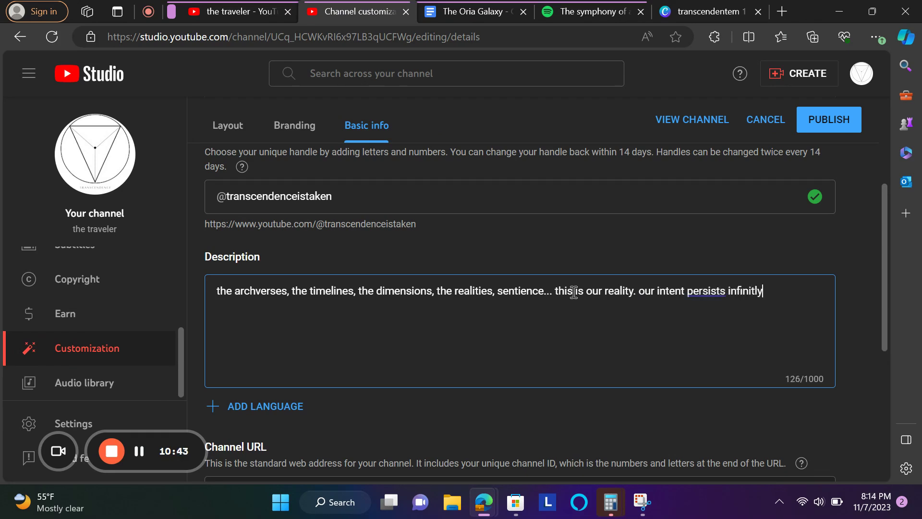
right_click(751, 291)
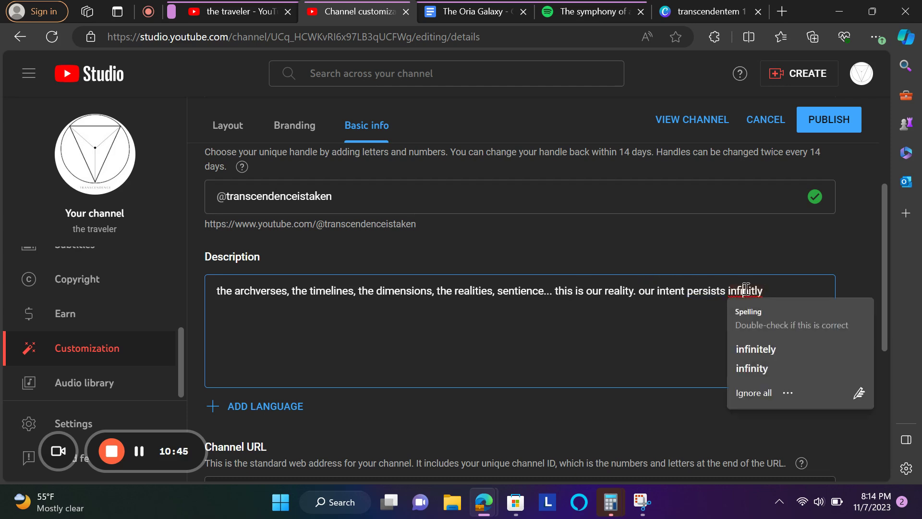
click(749, 347)
click(777, 306)
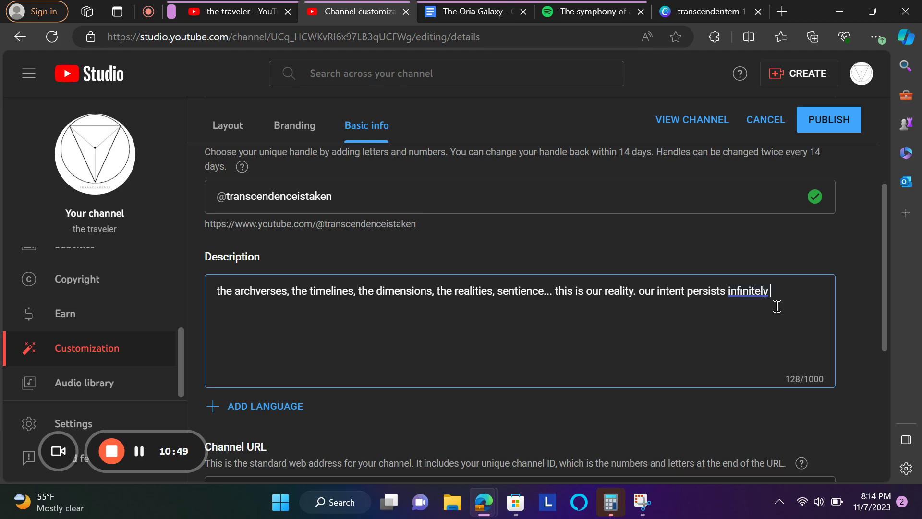
- Finish with 'and fail, our purpose, beautiful and oh so important.' and start a new paragraph at 'our intent'
text(and fa)
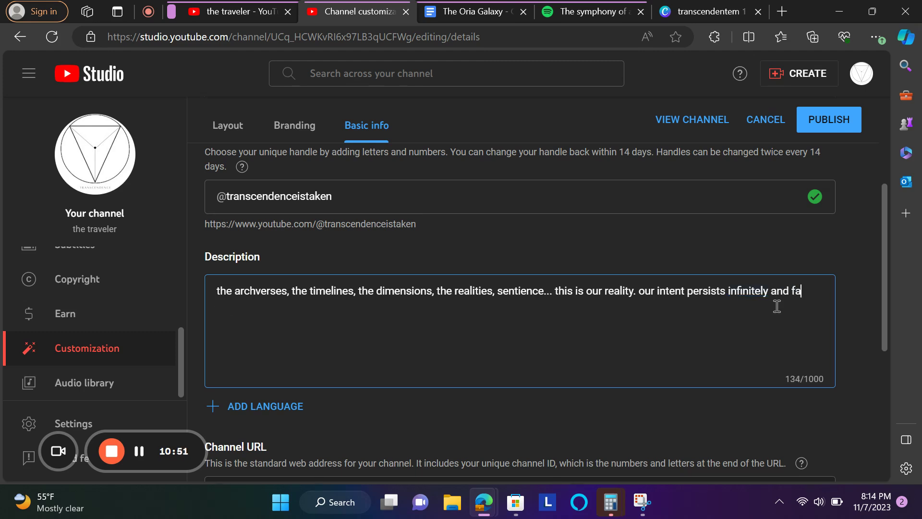
text(il, our pu)
key(BackSpace)
key(BackSpace)
key(BackSpace)
text(purpose)
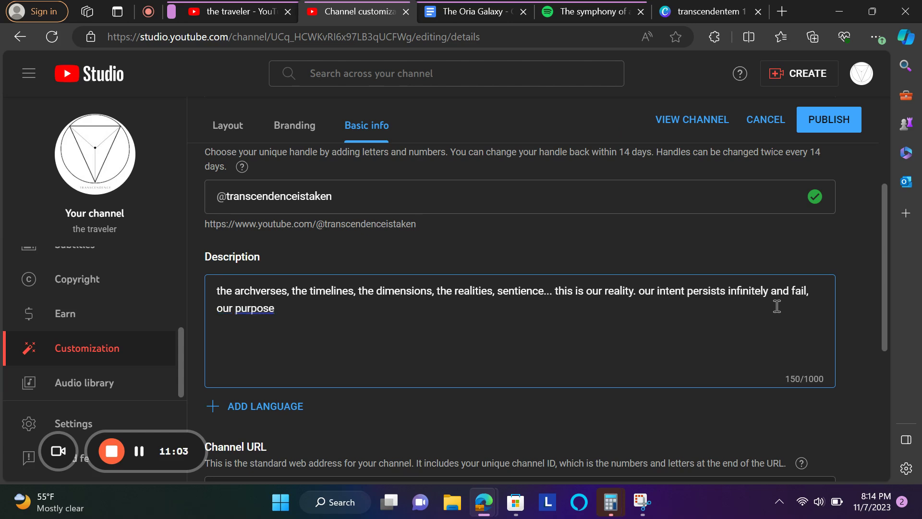
key(BackSpace)
text(, beautiful)
text(and )
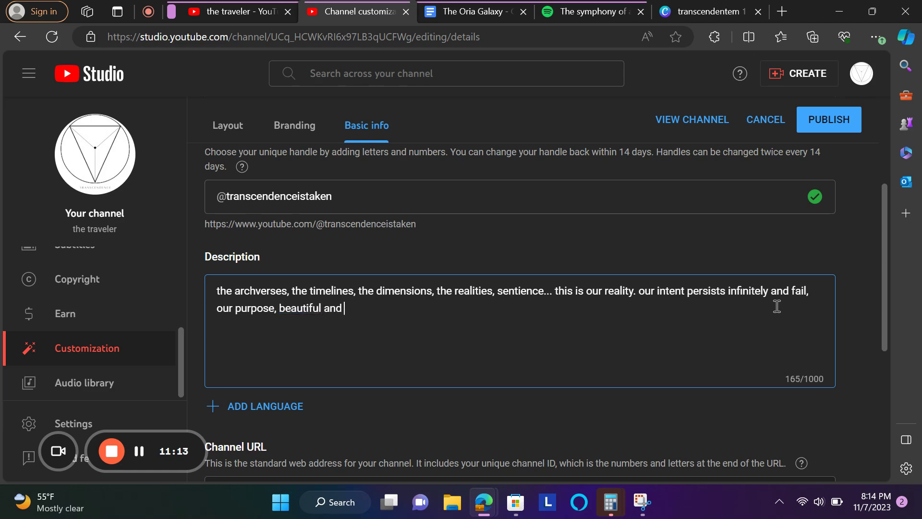
text(oh so impo)
key(Tab)
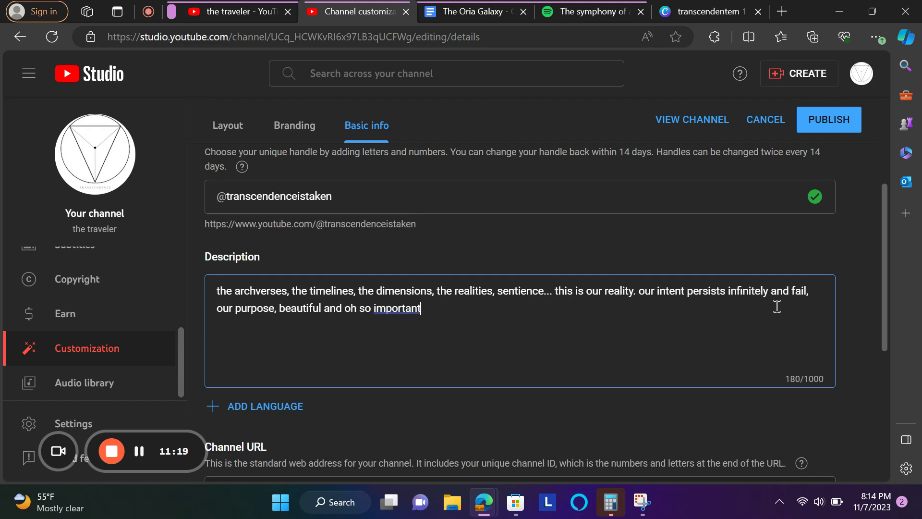
click(642, 294)
key(Return)
key(Return)
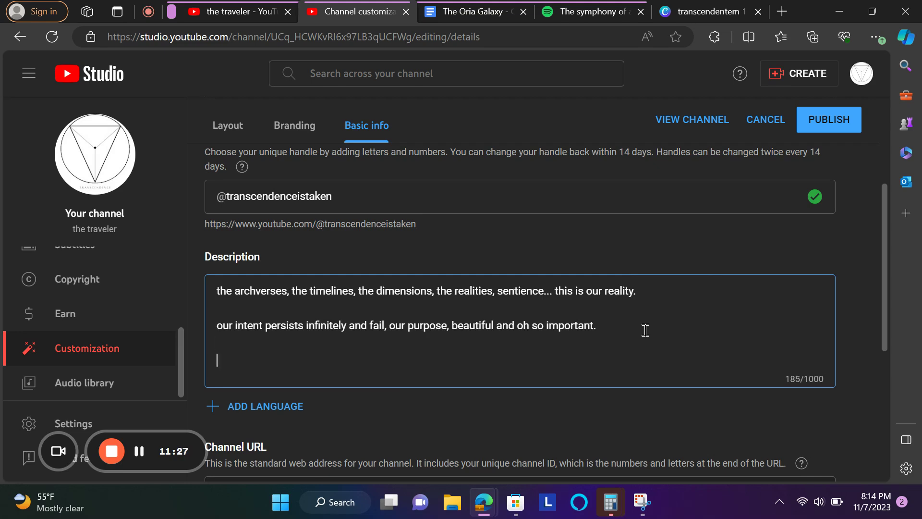
- Switch to Spotify and dismiss the Dig deeper tip so it won't show again
click(577, 12)
scroll(522, 131, up, 15)
scroll(521, 131, up, 20)
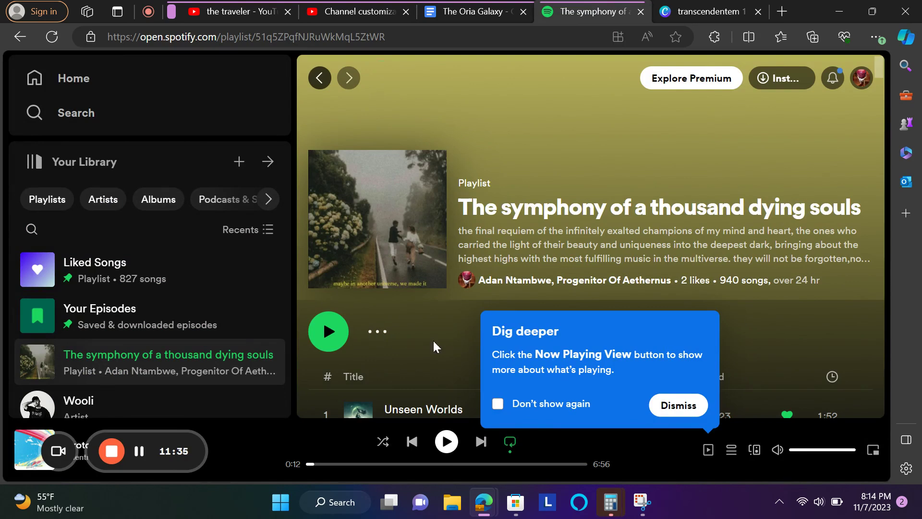
click(534, 400)
click(684, 404)
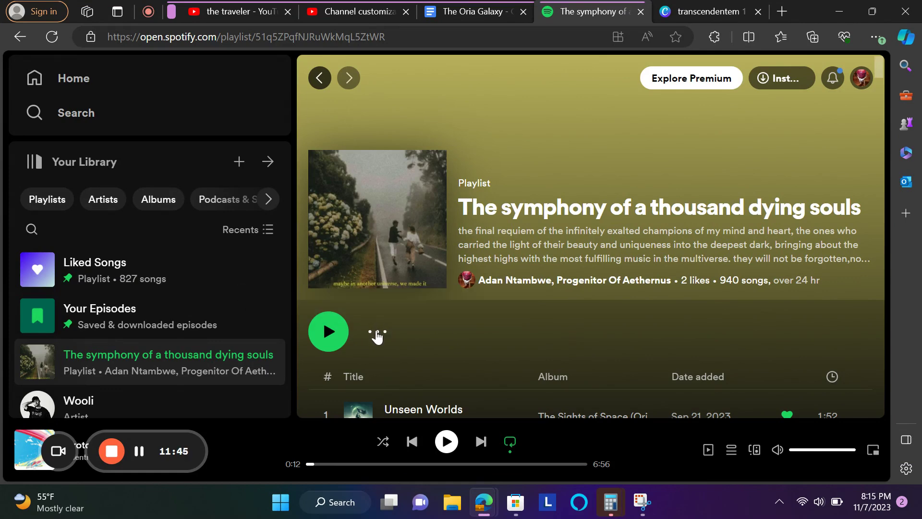
- Copy the address of The symphony of a thousand dying souls playlist and return to YouTube Studio
click(319, 78)
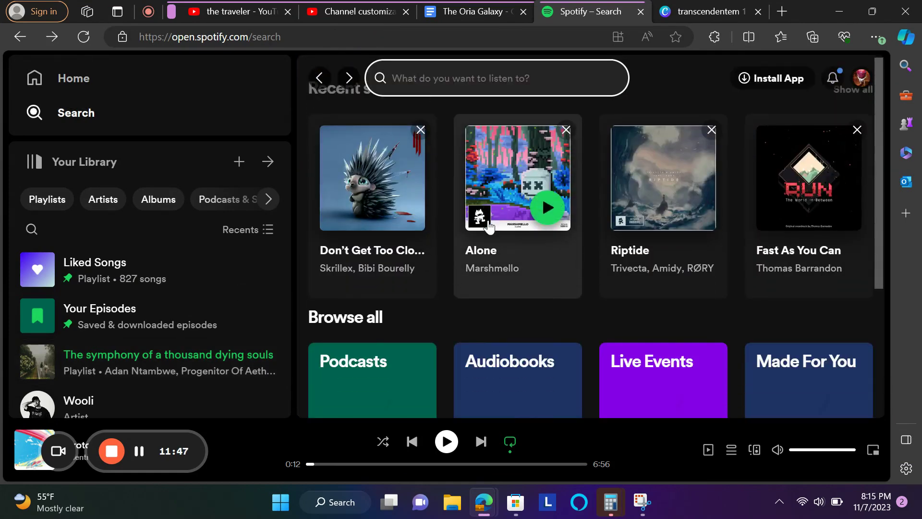
click(51, 81)
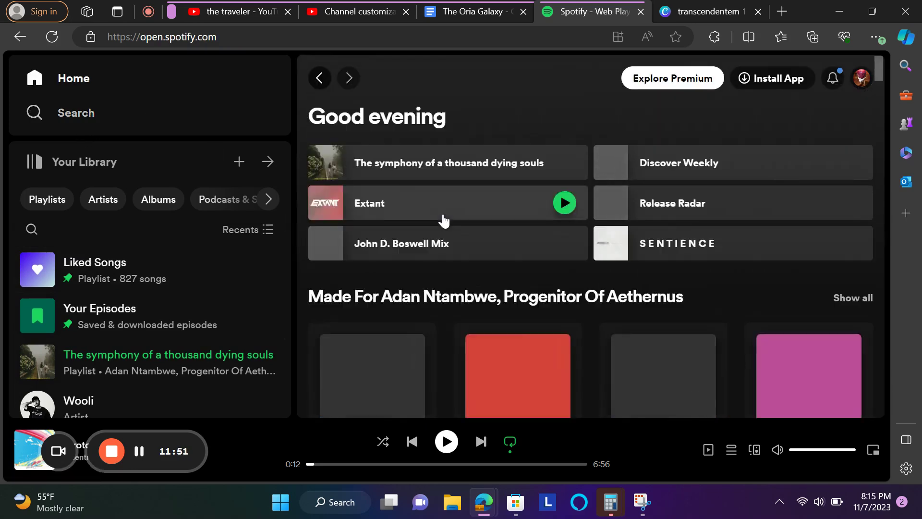
click(431, 179)
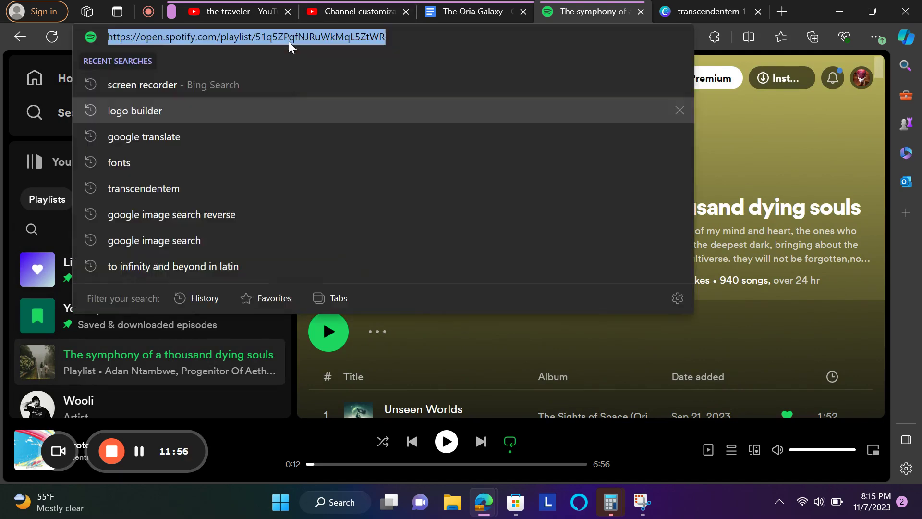
click(289, 41)
key(ctrl+c)
click(246, 6)
click(376, 3)
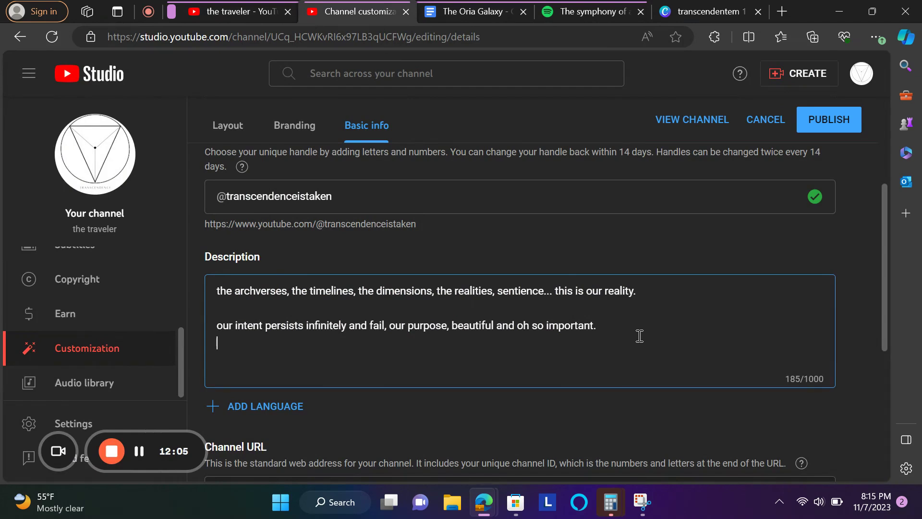
- Type the sentence about experiences empowering our being, fixing 'especially' and adding a period after 'together'
text(ur experieanc)
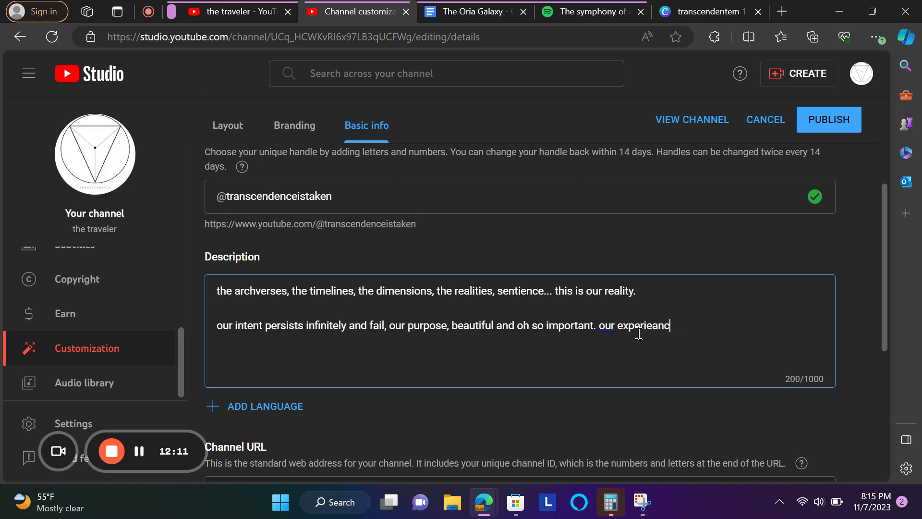
text(es empower our being)
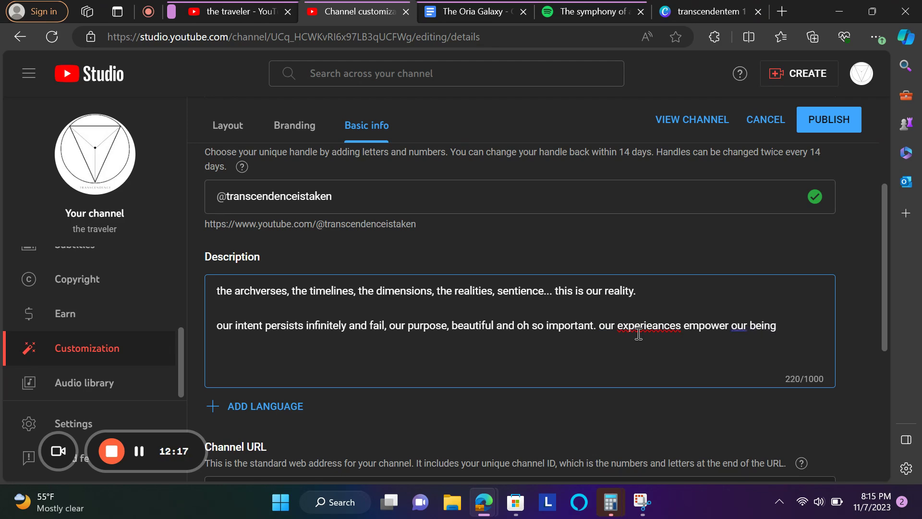
text(, ecpecially the on)
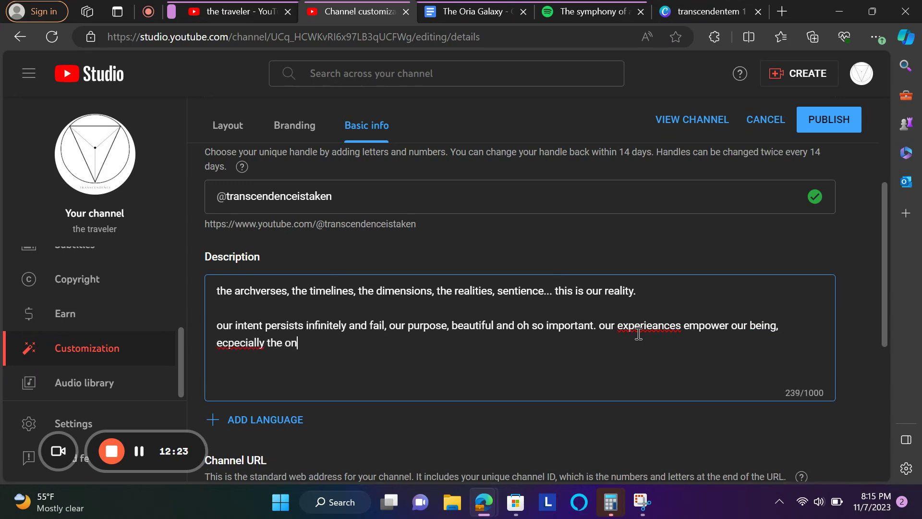
text(es we shar together)
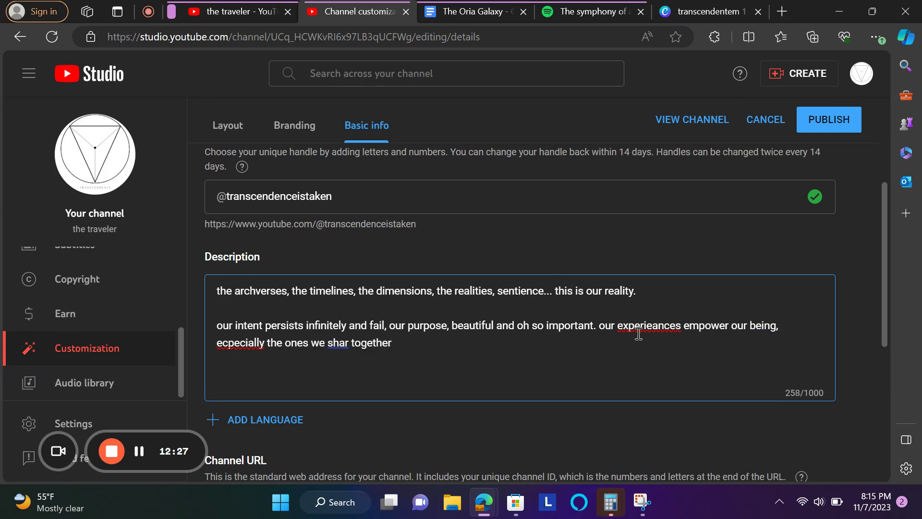
click(247, 342)
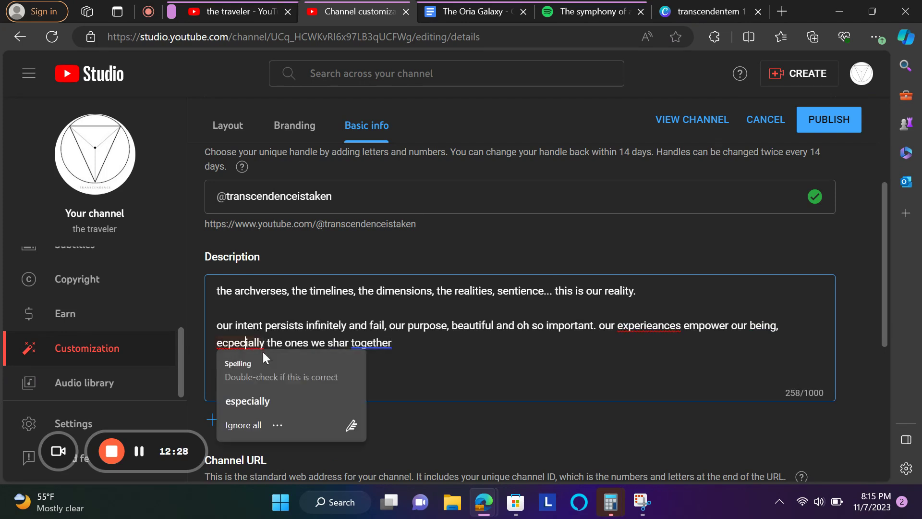
click(285, 401)
click(380, 344)
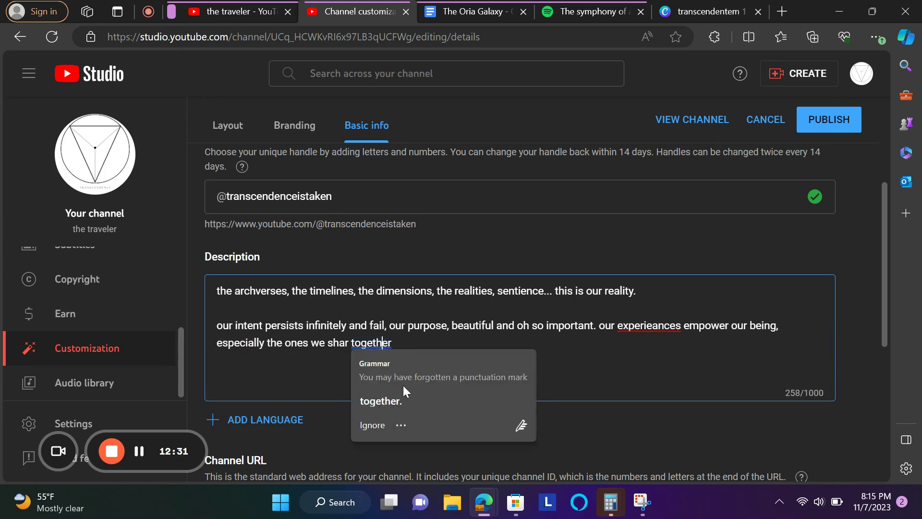
click(405, 399)
- Paste the Spotify playlist link after a blank line, then close the Canva tab
key(Return)
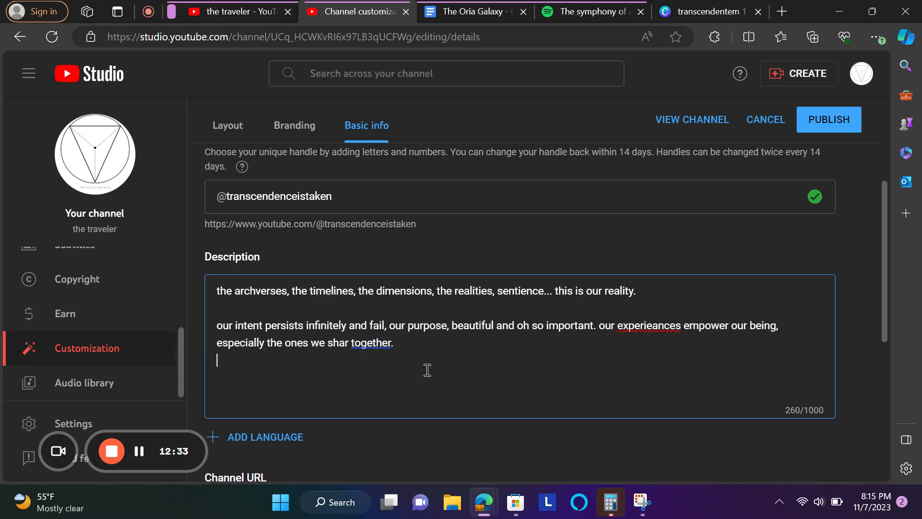
key(Return)
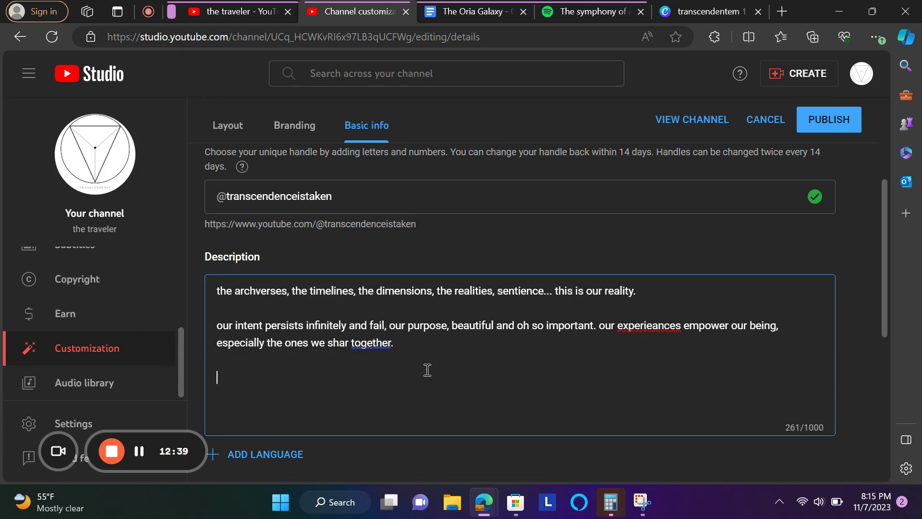
key(ctrl+v)
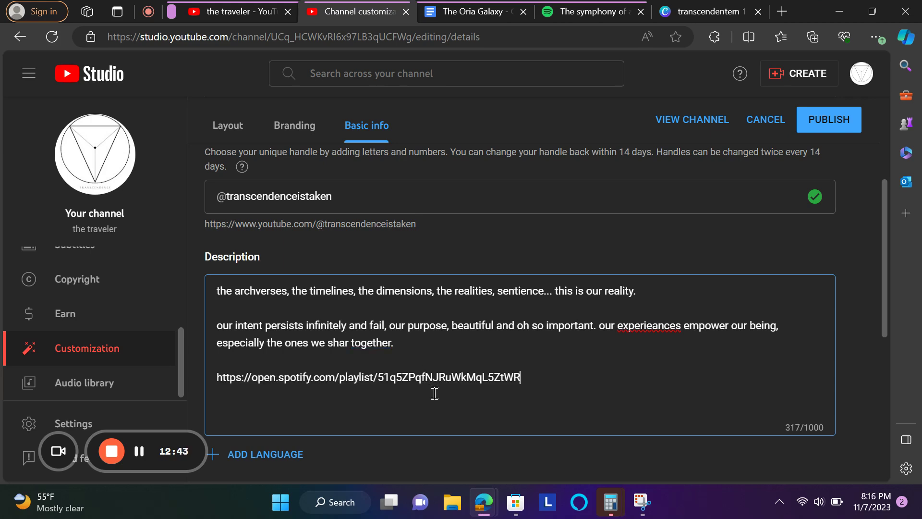
key(Return)
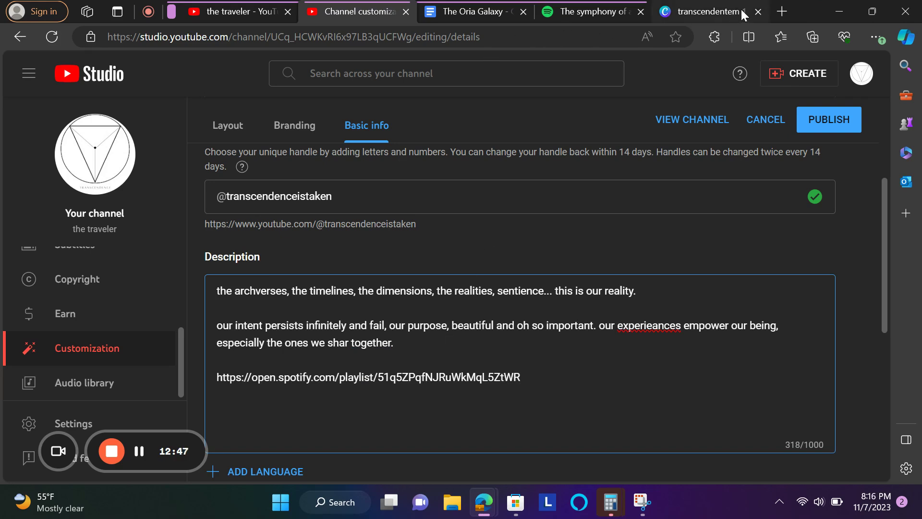
click(759, 12)
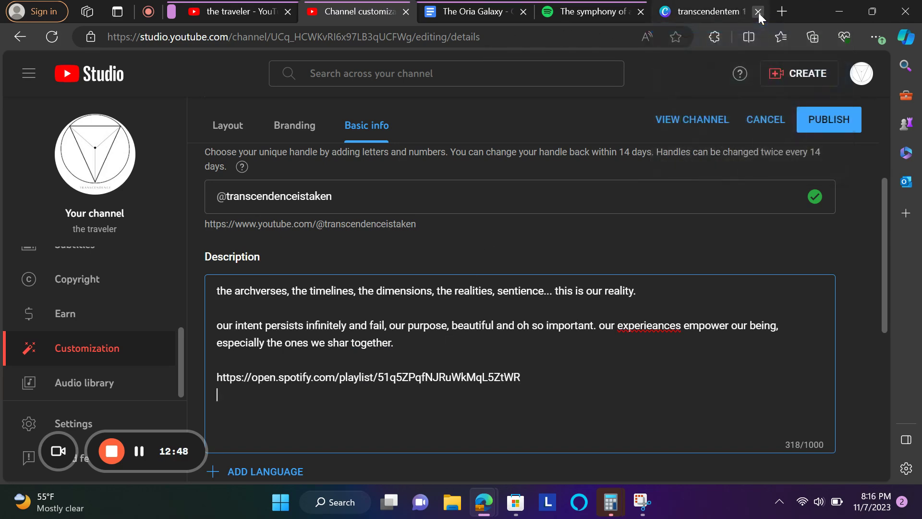
- In a new tab, search Bing for discord and open the Discord web app
click(785, 12)
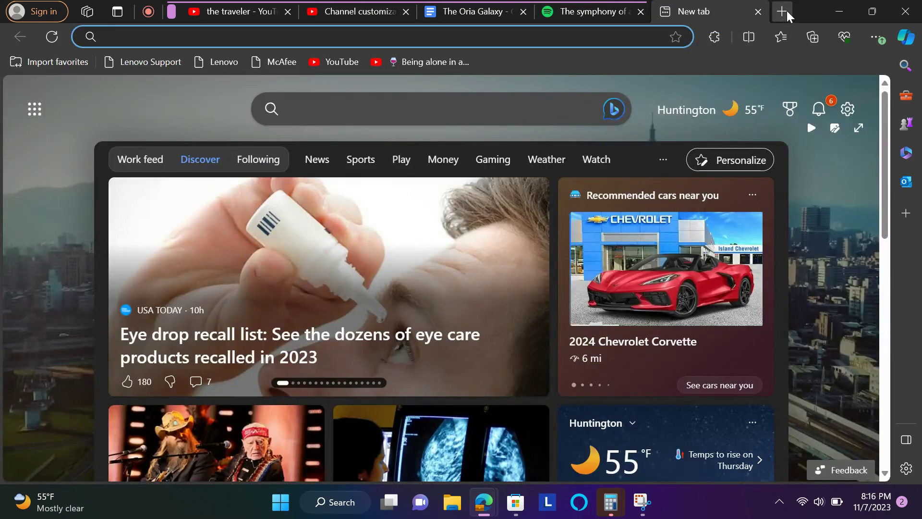
text(disco)
key(Return)
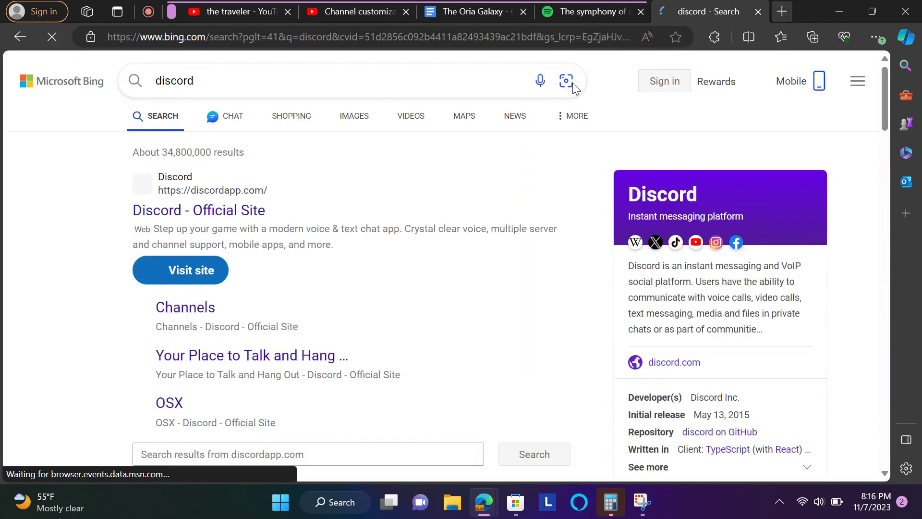
click(199, 212)
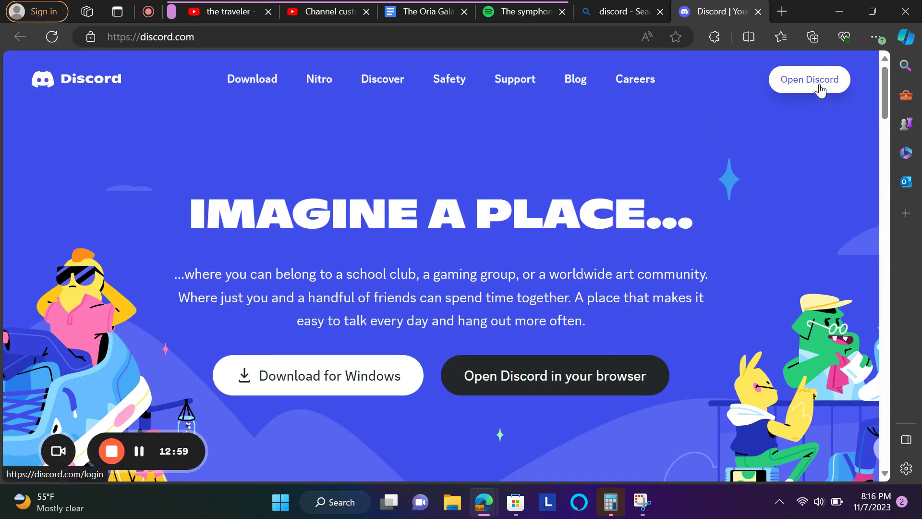
click(820, 90)
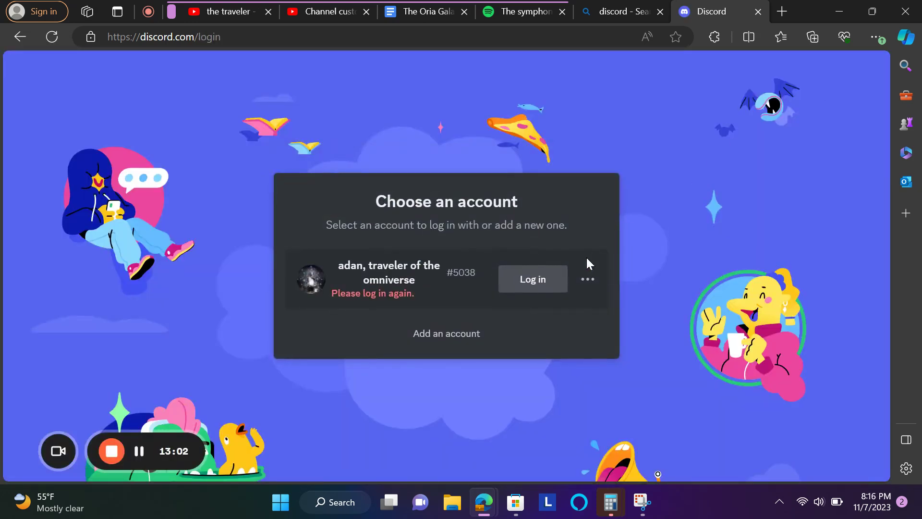
- Log in to Discord with the account's saved e-mail address and password
click(543, 277)
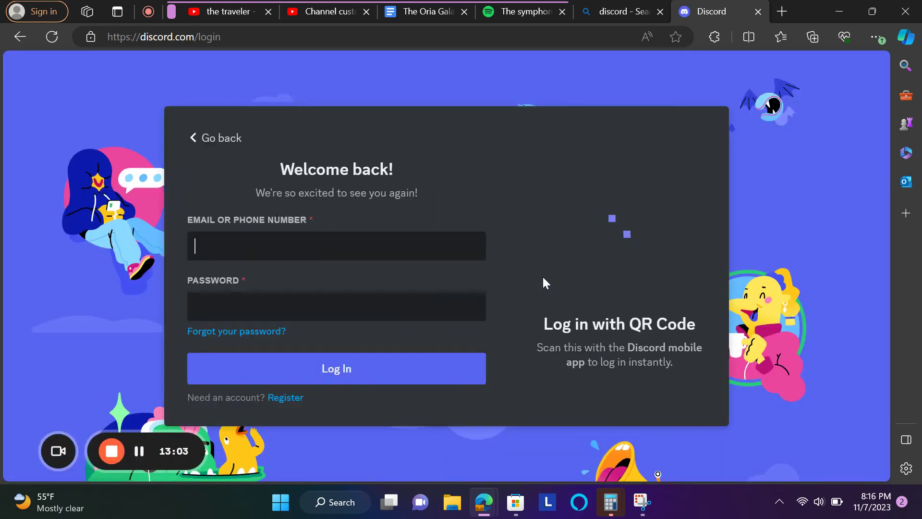
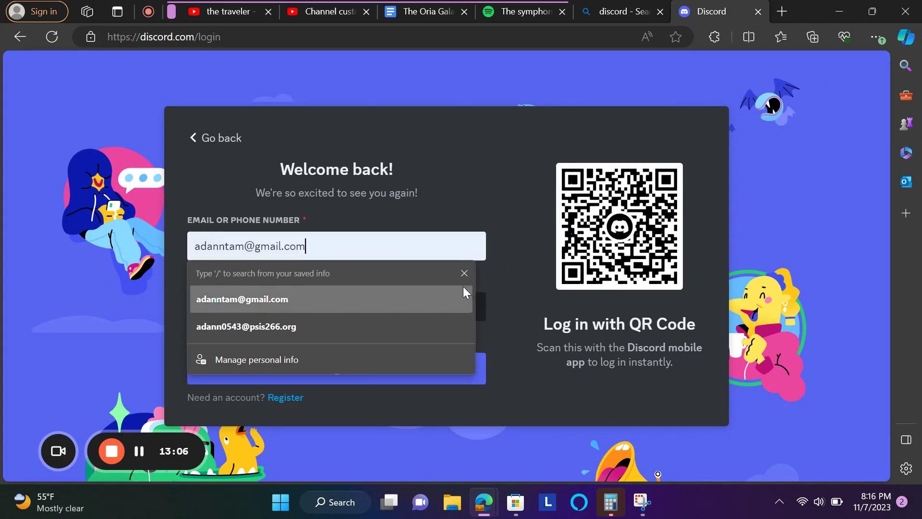
click(461, 294)
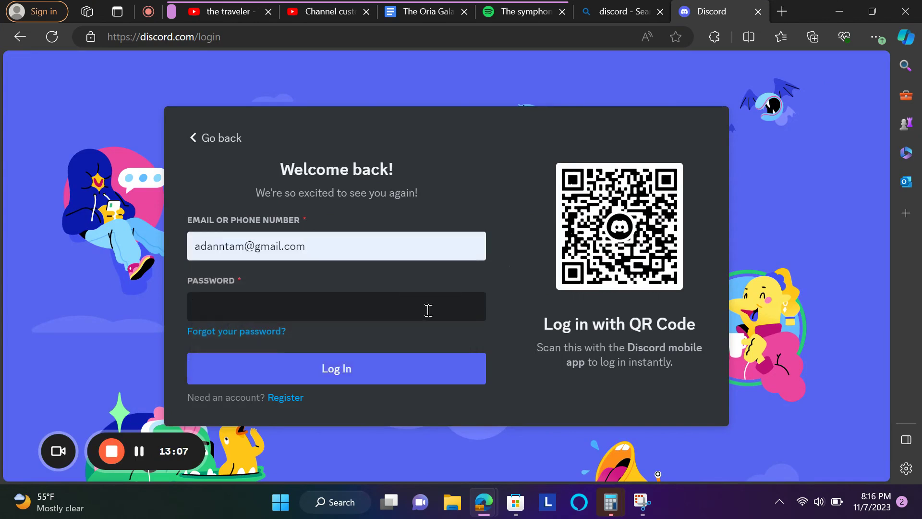
click(382, 367)
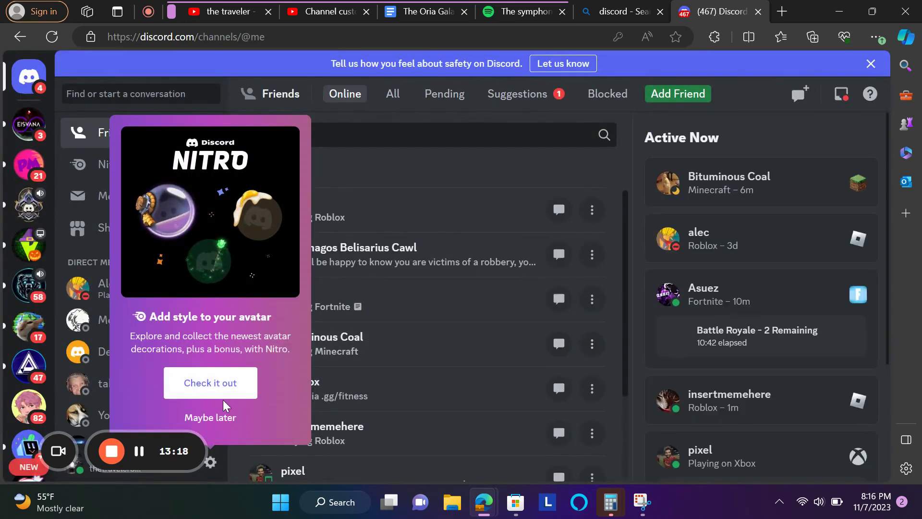
- Dismiss the Nitro free-trial and avatar promotions
click(223, 399)
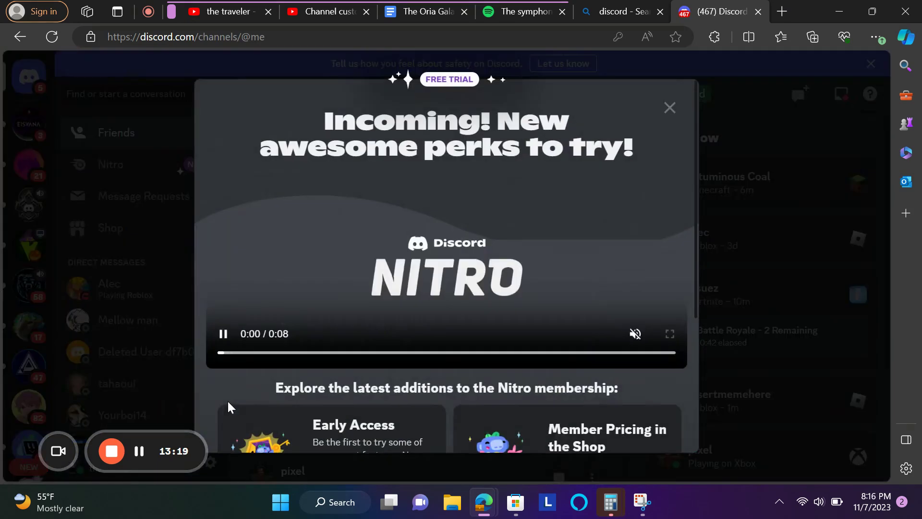
click(670, 109)
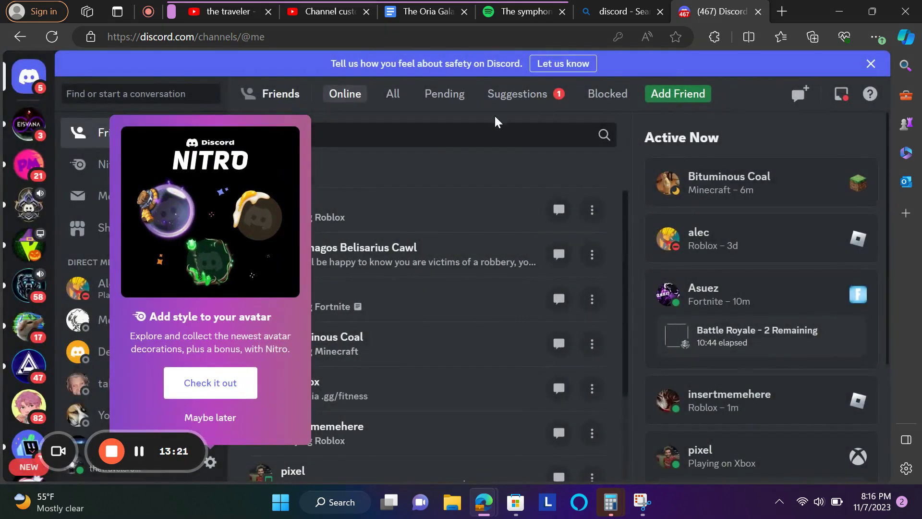
click(230, 419)
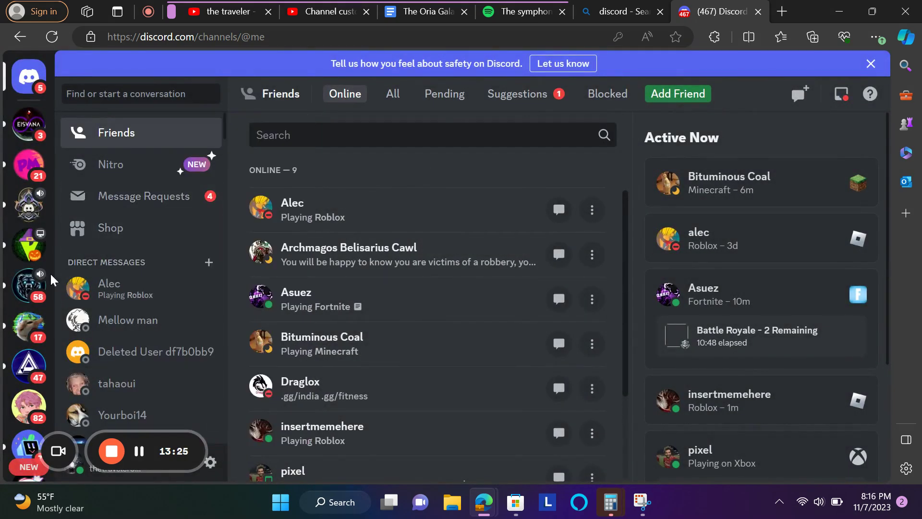
- Open The Omniversal Hub from the server sidebar and show its server options menu
scroll(31, 286, down, 1)
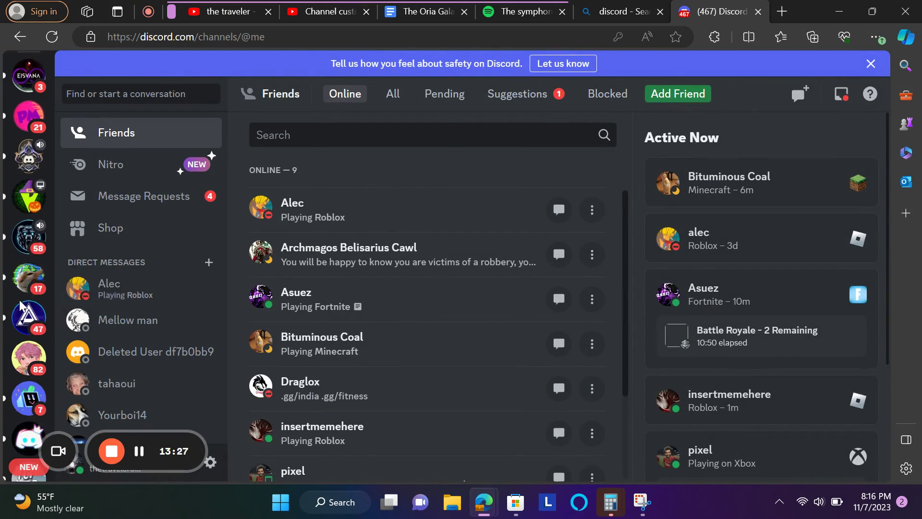
scroll(10, 249, down, 1)
scroll(10, 249, down, 4)
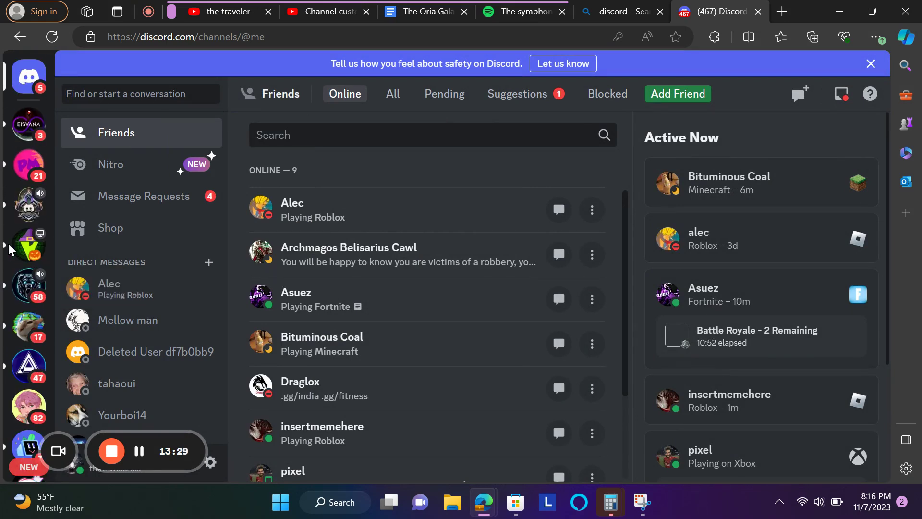
scroll(10, 249, down, 1)
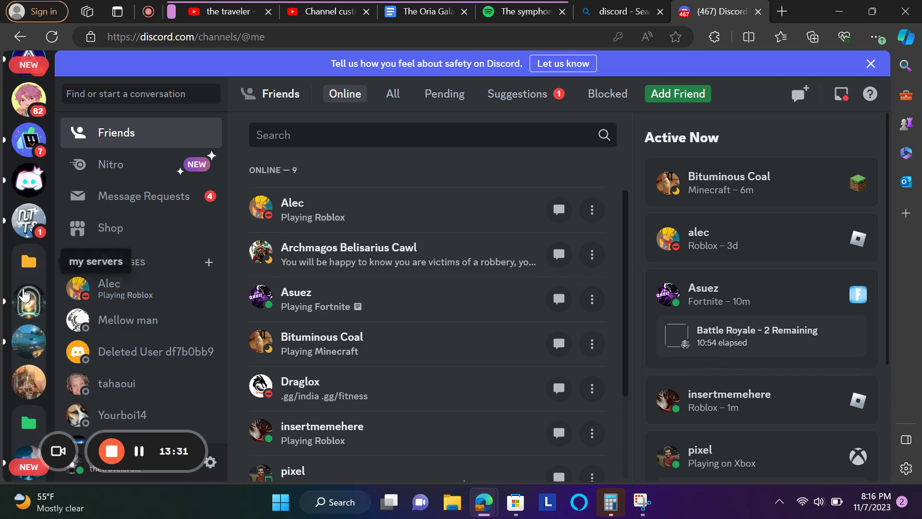
click(28, 300)
click(200, 98)
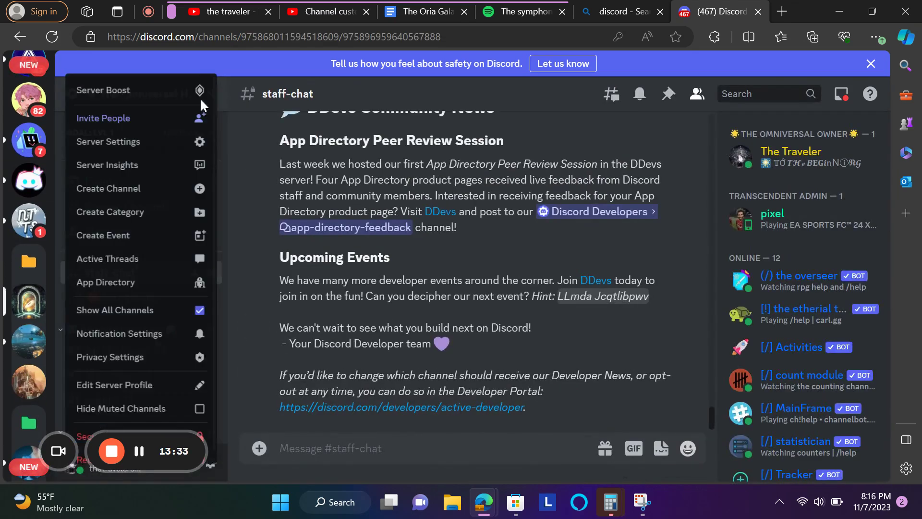
- Generate and copy an invite link to The Omniversal Hub set to never expire
click(154, 125)
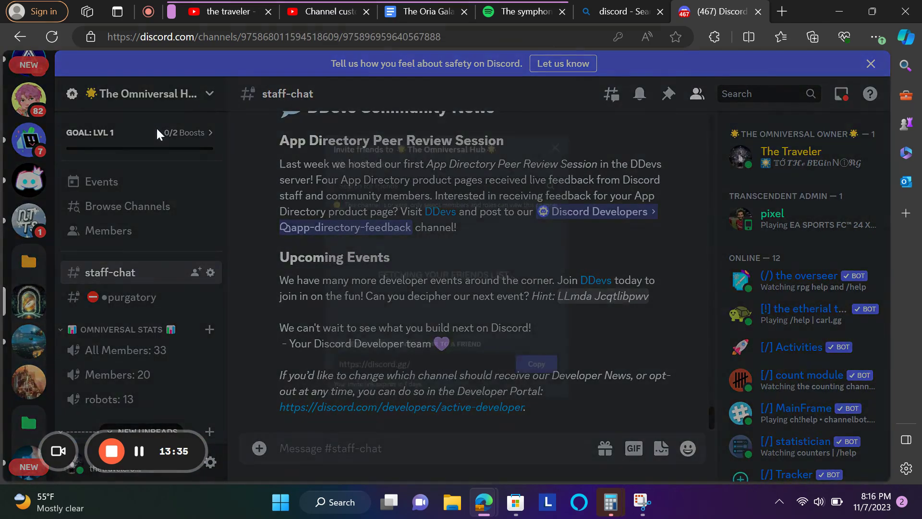
click(446, 420)
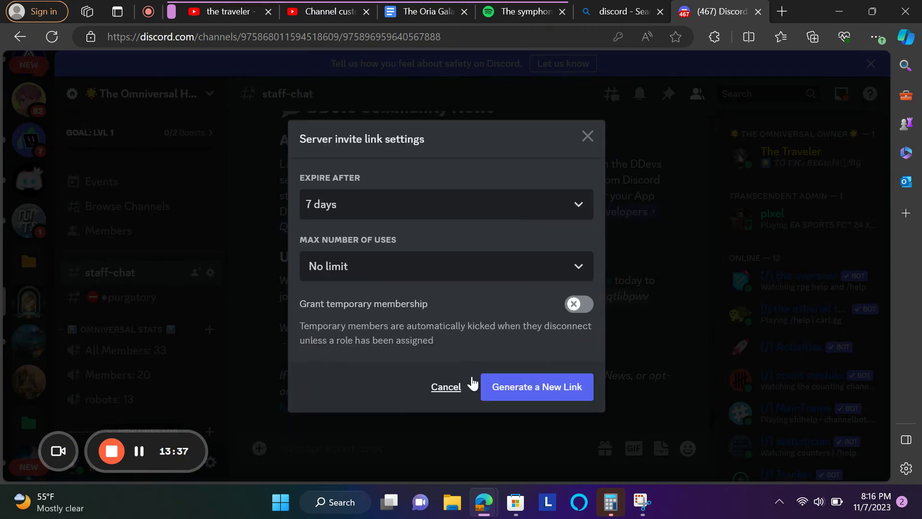
click(397, 207)
click(354, 413)
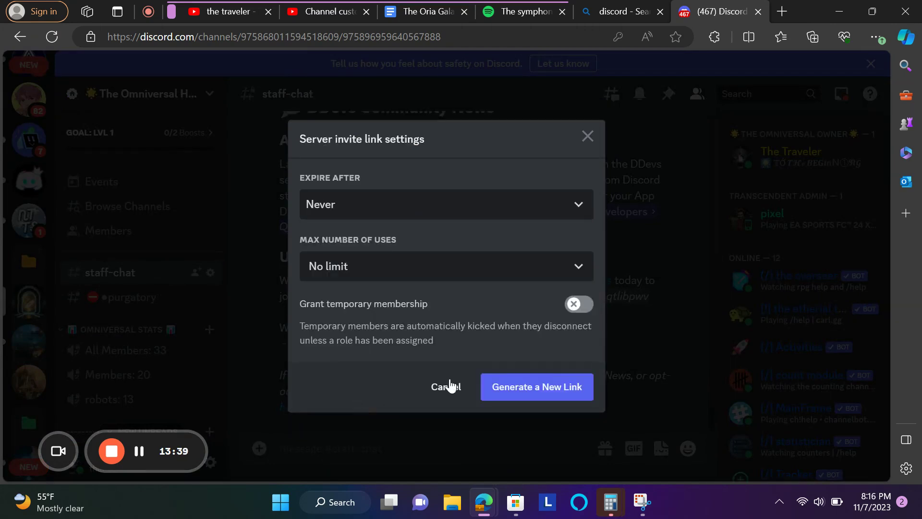
click(533, 388)
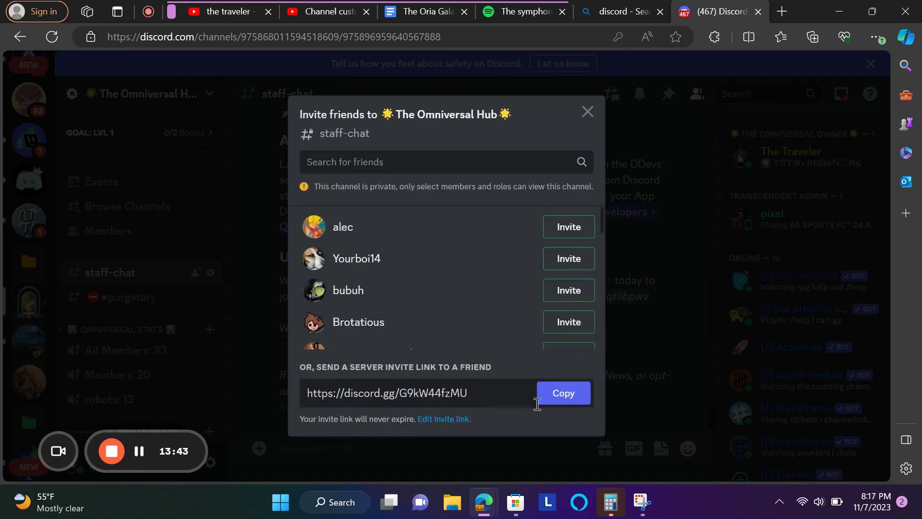
click(553, 406)
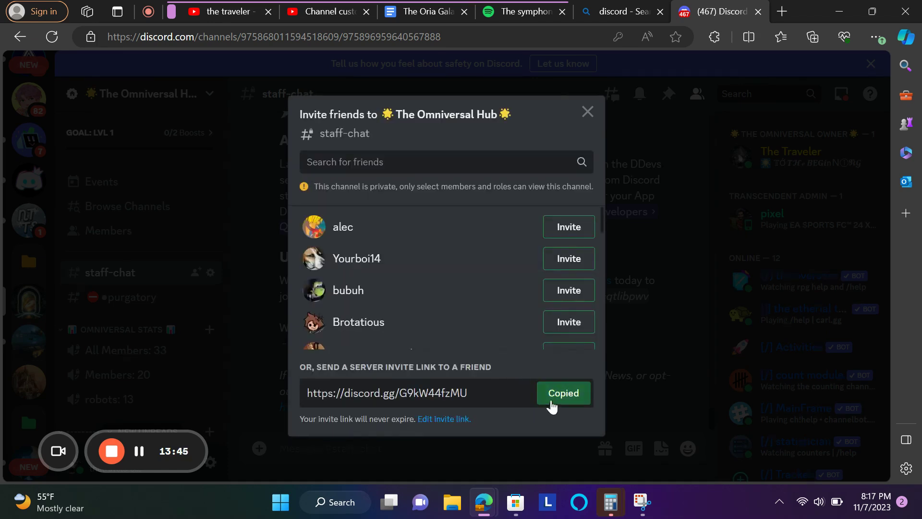
- Invite two friends to the server, then close the invite window and the Discord search tab
click(576, 231)
scroll(569, 288, down, 2)
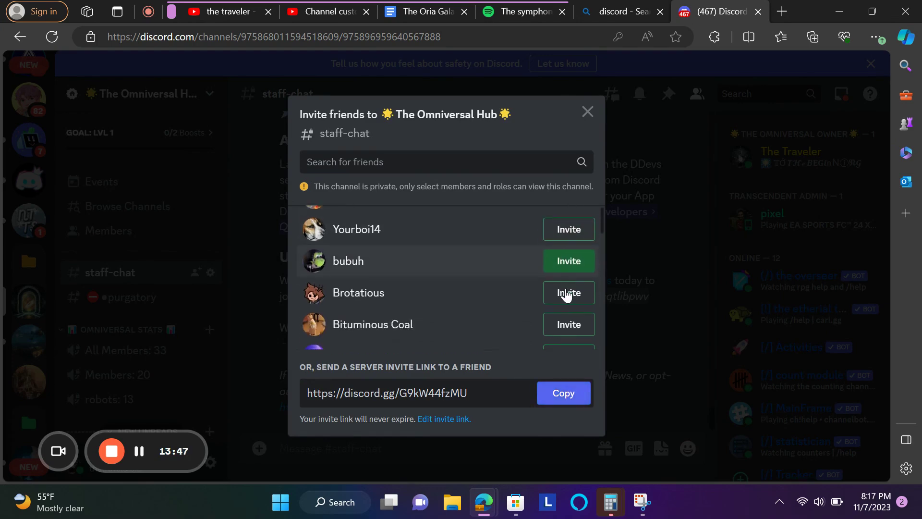
click(568, 288)
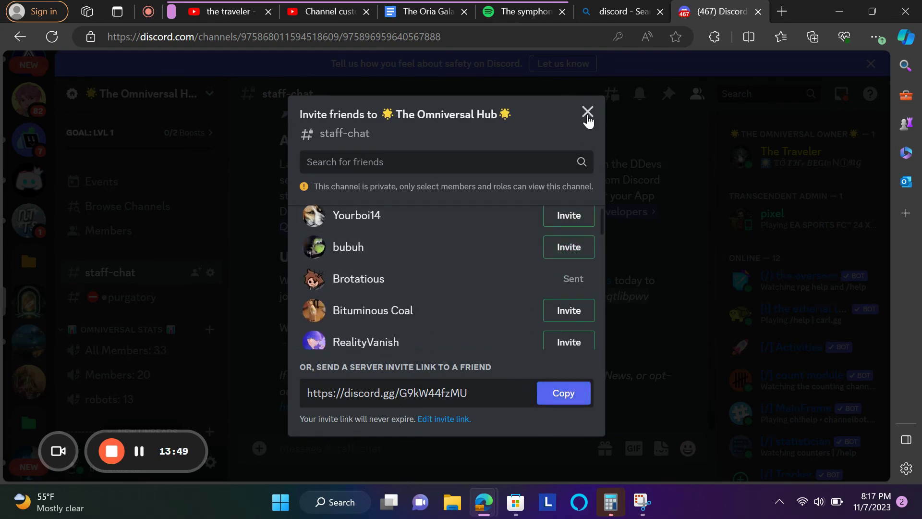
click(587, 112)
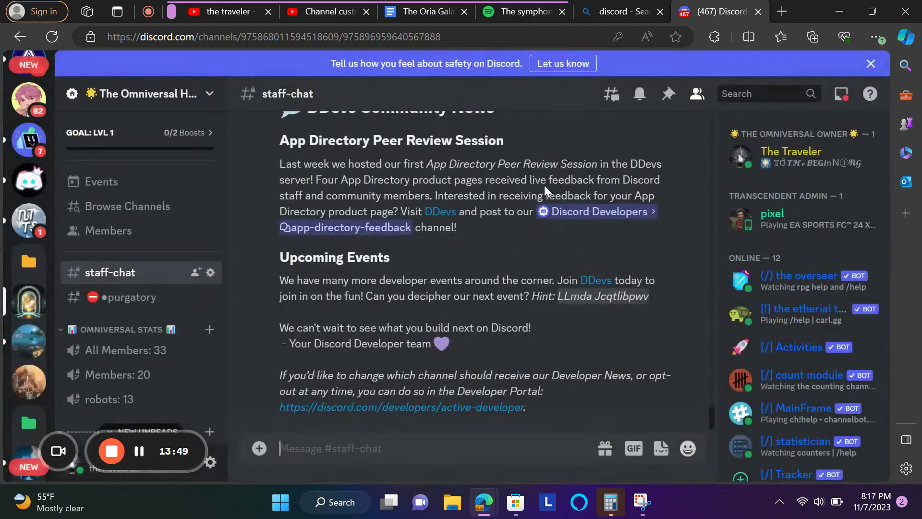
click(660, 11)
- Scroll The Oria Galaxy document in Google Docs back to its top, then return to the YouTube tab
click(402, 8)
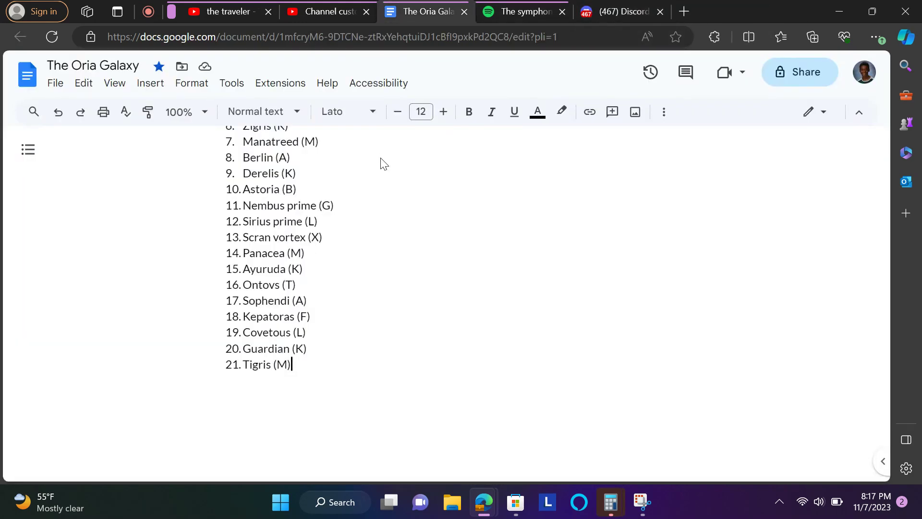
scroll(381, 158, up, 10)
scroll(381, 158, up, 20)
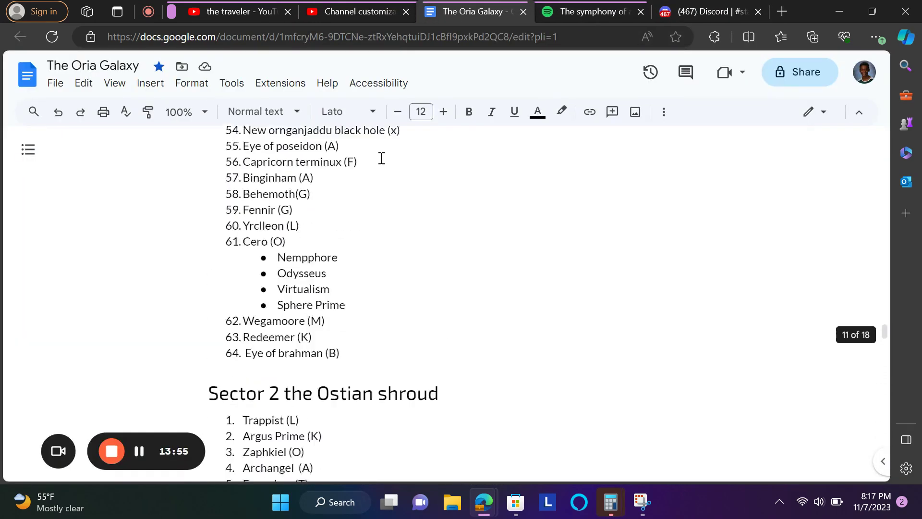
scroll(381, 158, up, 20)
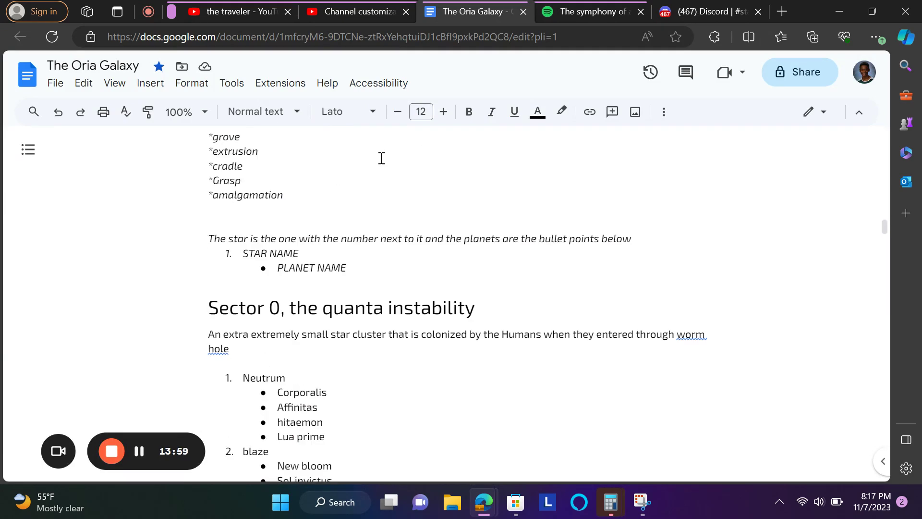
scroll(382, 158, up, 15)
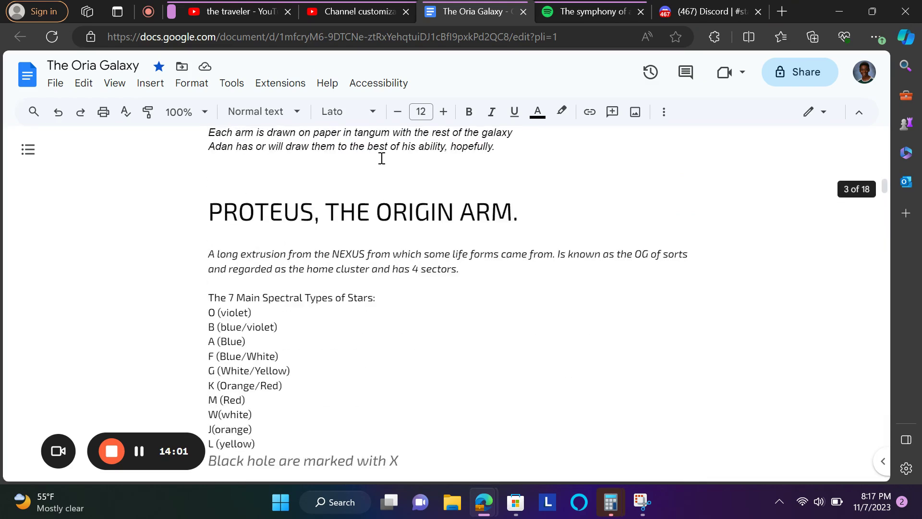
scroll(382, 158, up, 12)
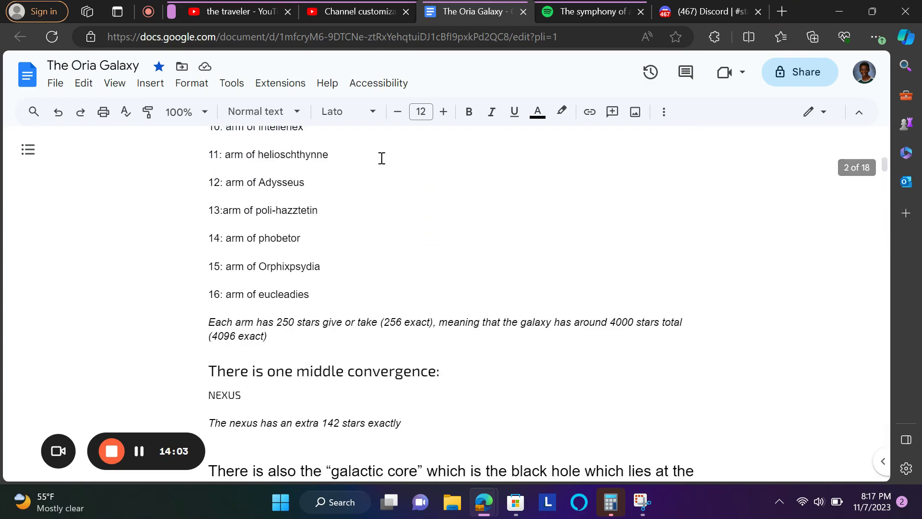
scroll(382, 159, up, 7)
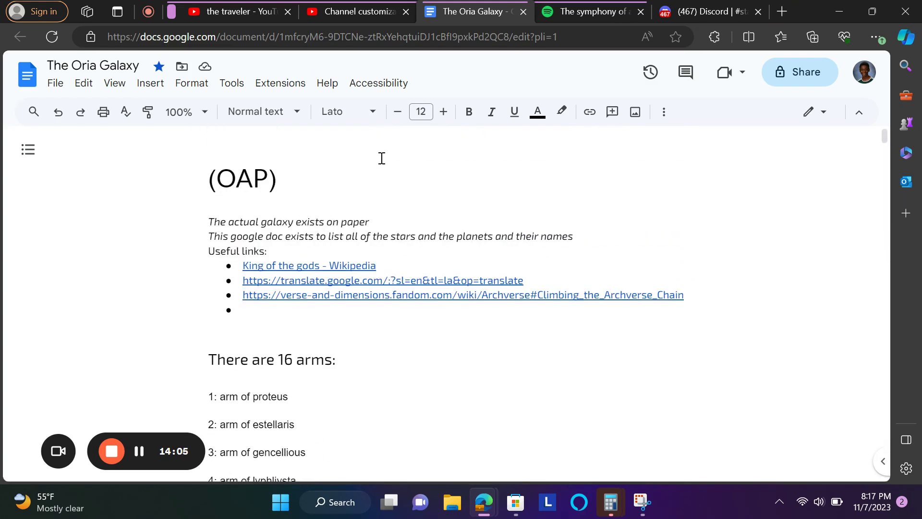
click(269, 5)
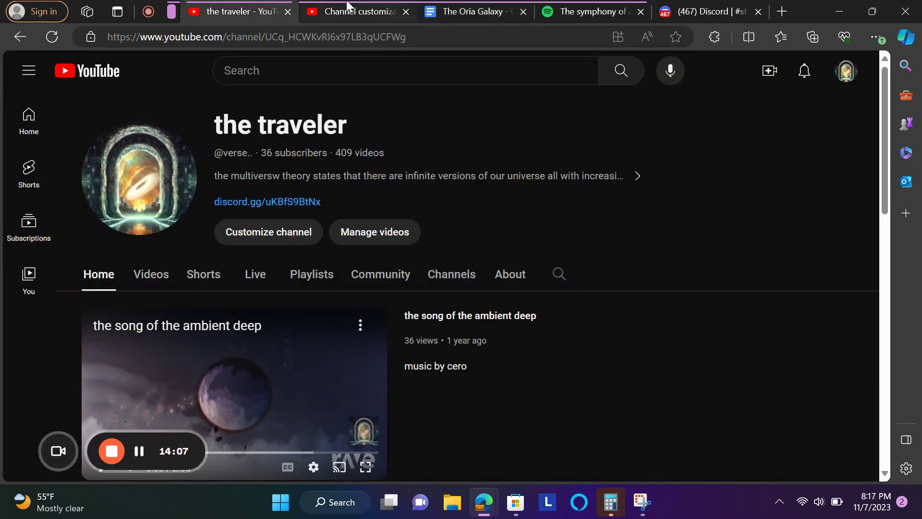
- Paste the Discord invite link under the Spotify link and correct 'shar' to 'share'
click(327, 10)
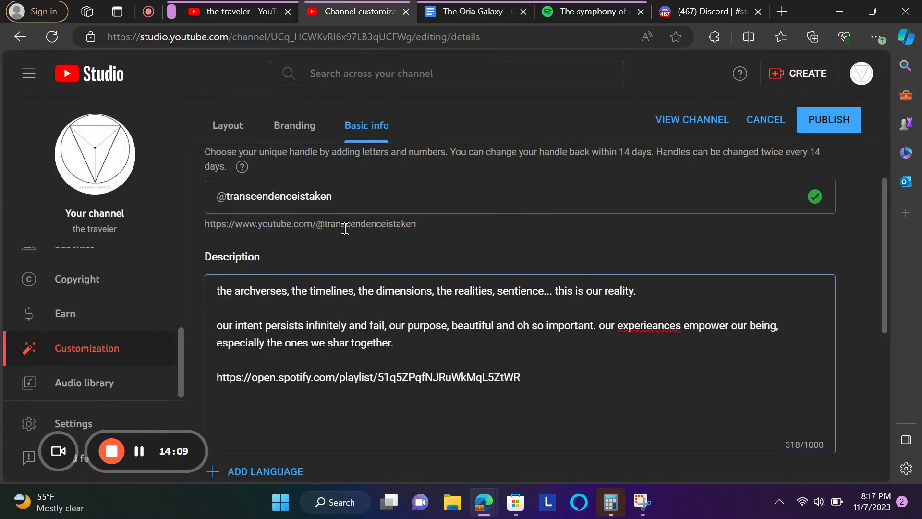
text(https://discord.gg/G9kW44fzMU)
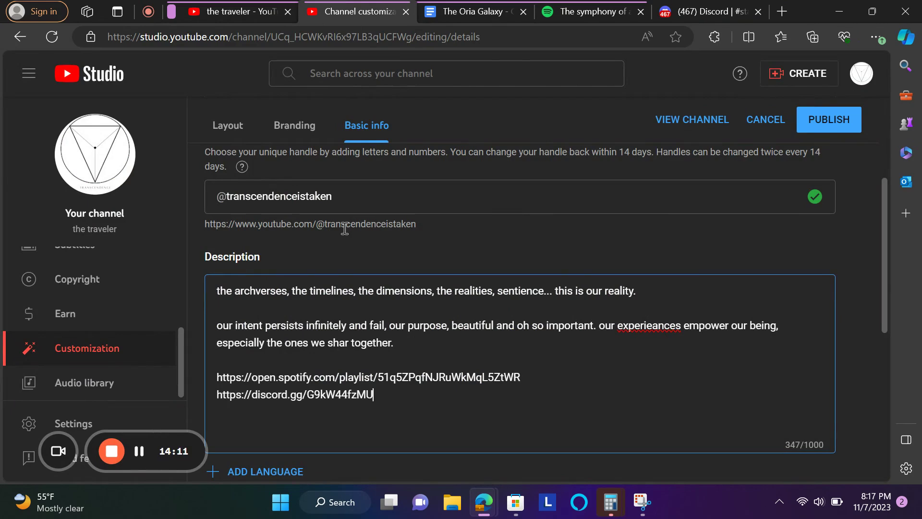
key(Return)
key(Return)
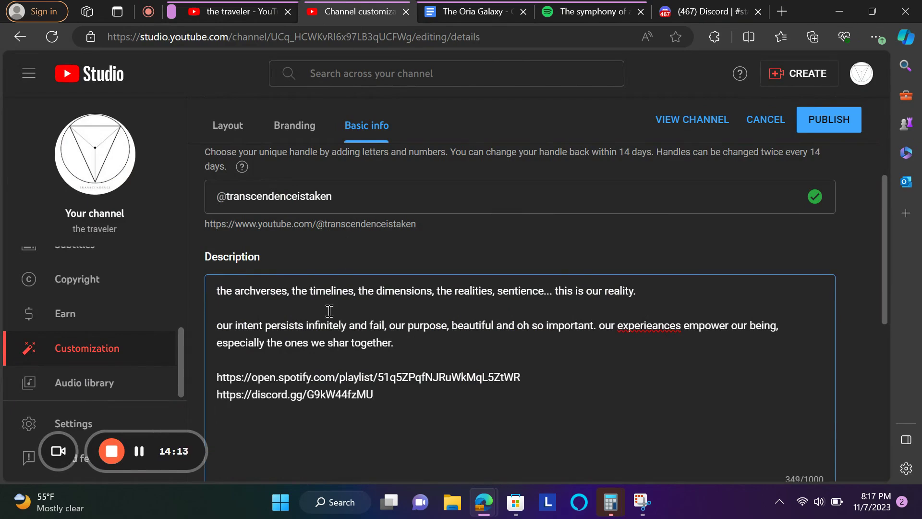
click(349, 343)
text(e)
click(298, 447)
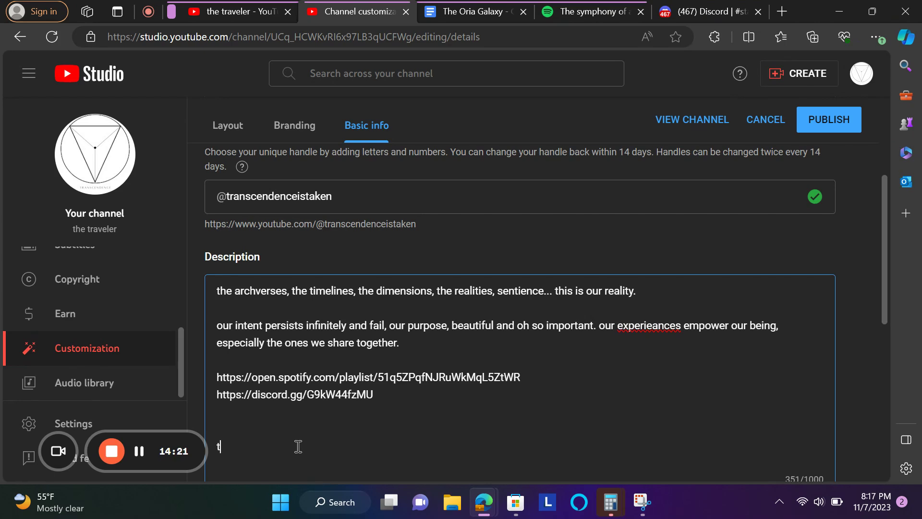
- Type the closing line 'true power is learned, worked upon, built...' at the end of the description
text(true power is l)
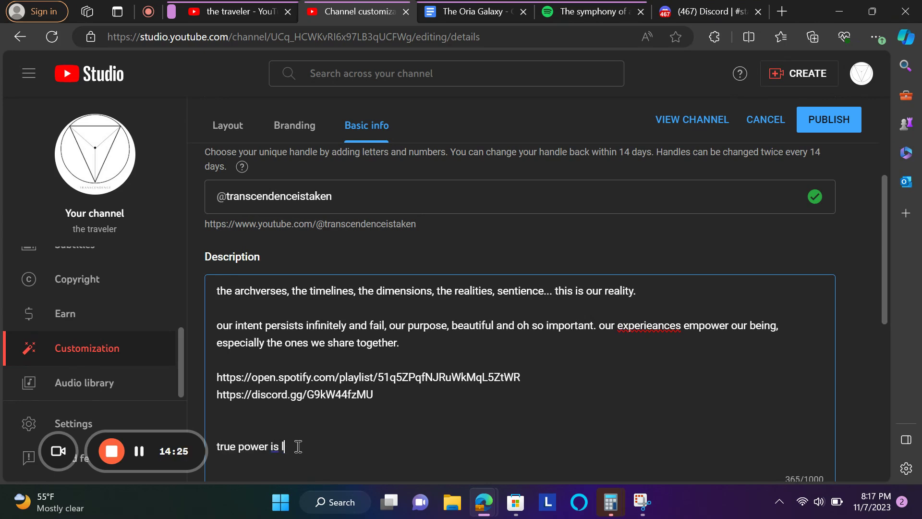
text(earned)
key(BackSpace)
text(,)
text(worked upo)
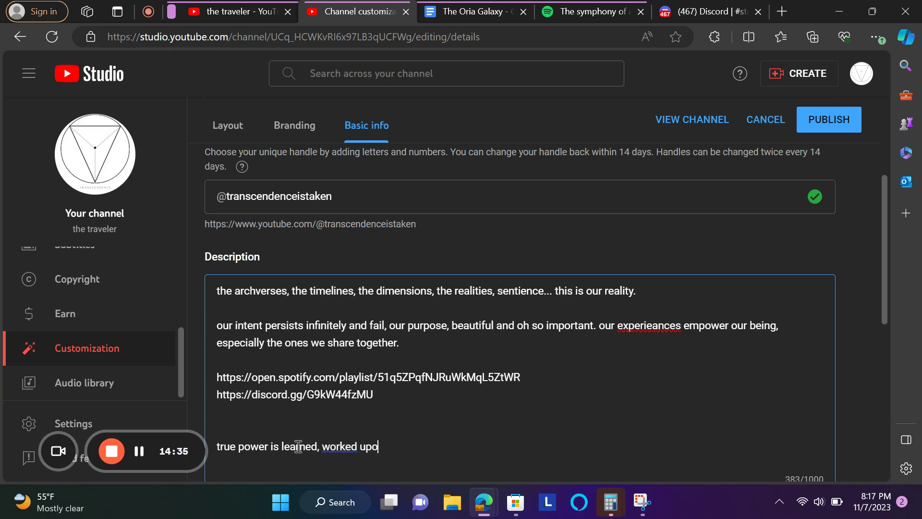
text(n, built)
key(BackSpace)
text(...)
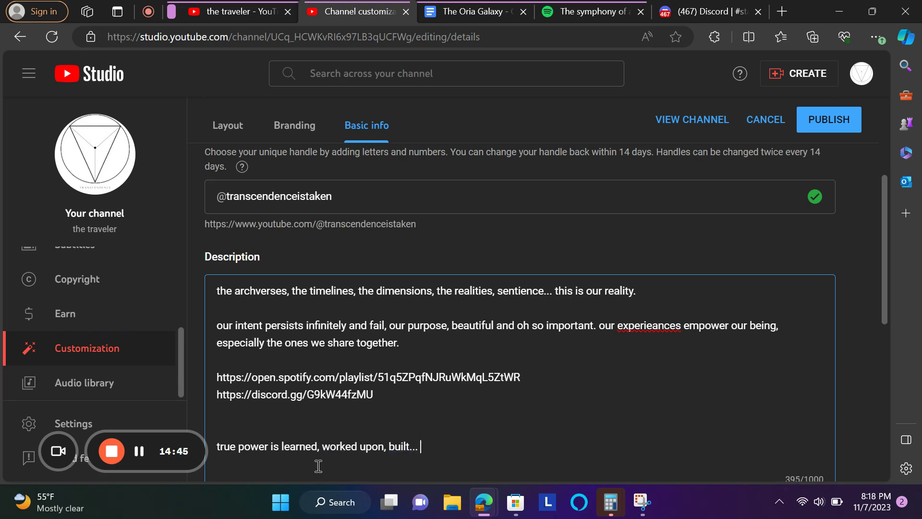
scroll(315, 464, down, 1)
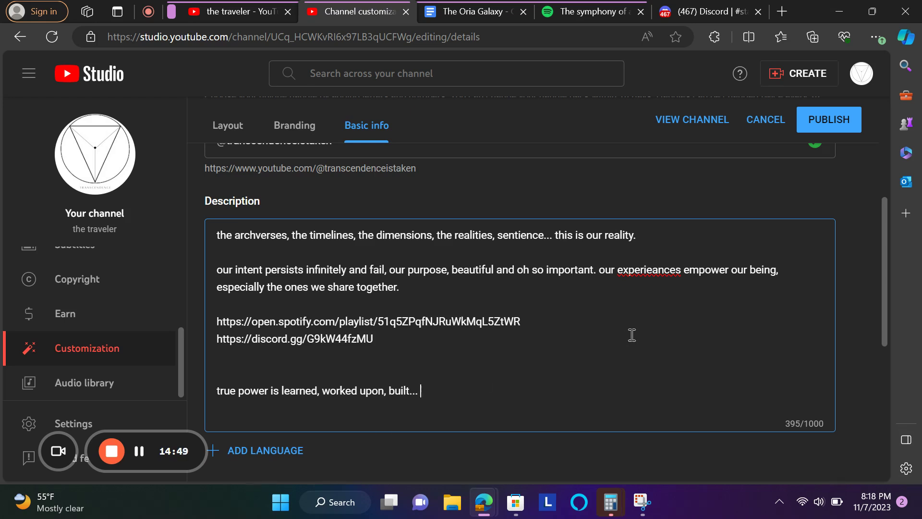
- Correct the misspelled 'experieances' to 'experiences' using the spelling suggestion
click(629, 270)
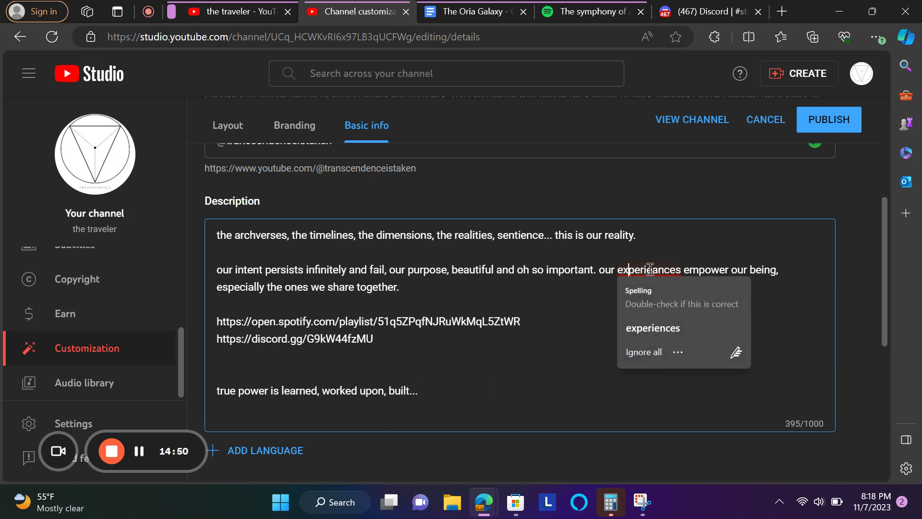
click(662, 328)
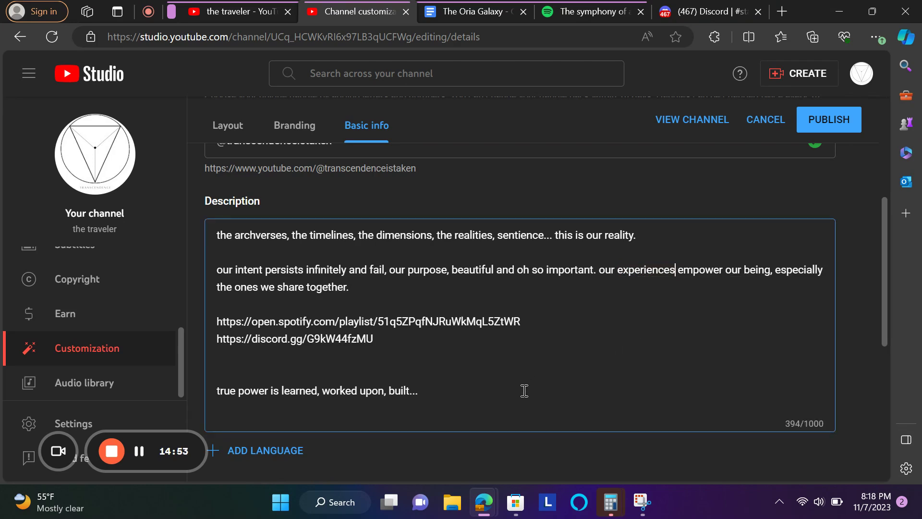
click(462, 400)
- After 'together.', add 'and they too have boundless beauty, but beauty is in the eye of the beholder.'
click(398, 296)
text(and they too have bou)
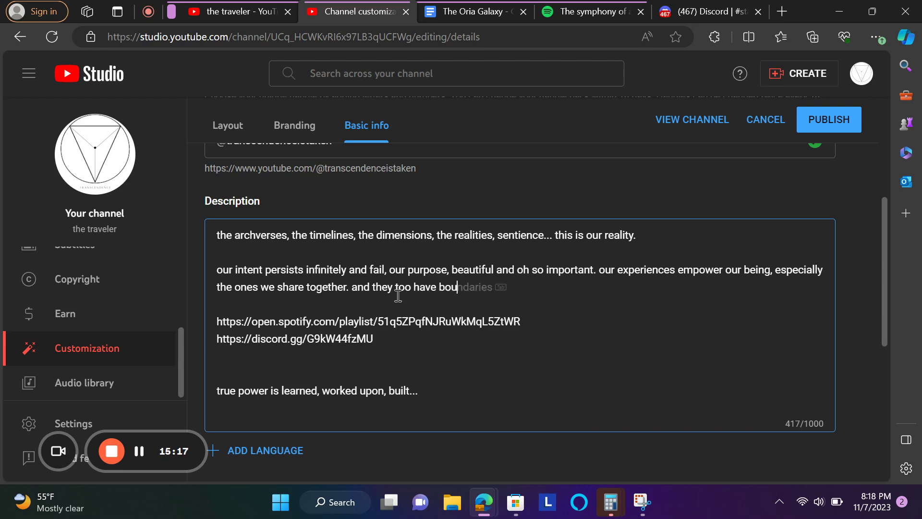
text(ndless beauty)
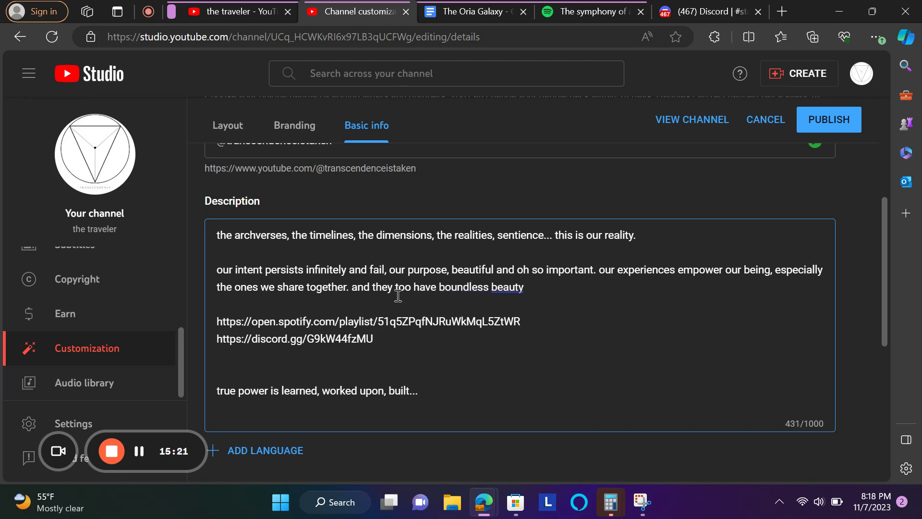
click(398, 295)
key(BackSpace)
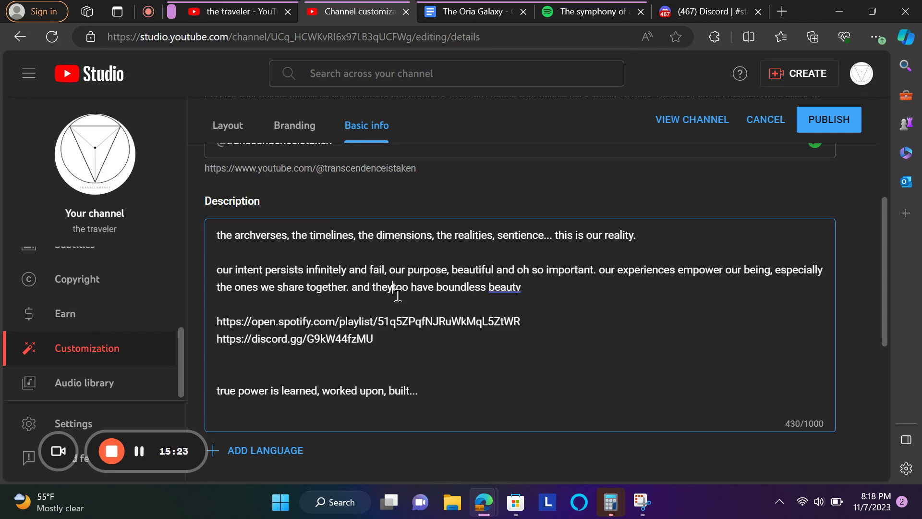
click(536, 283)
key(BackSpace)
text(, bu)
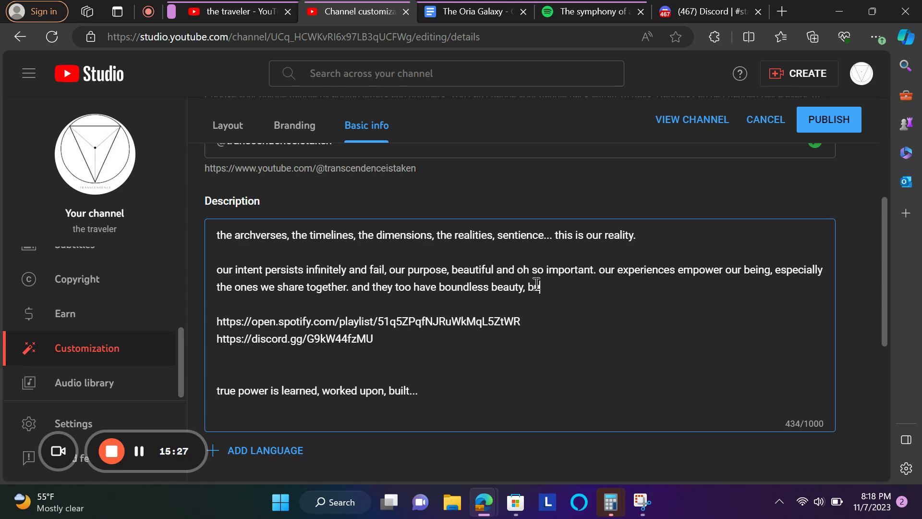
text(t beauty is in the eye)
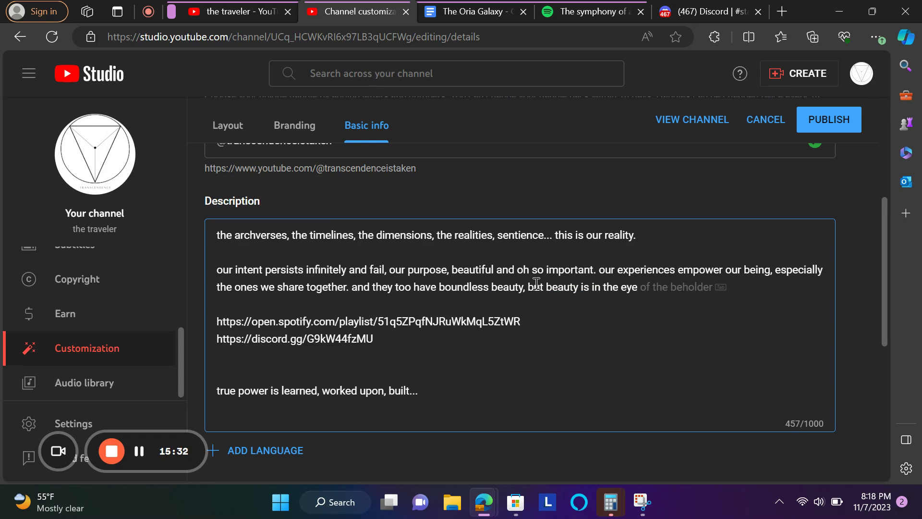
key(Tab)
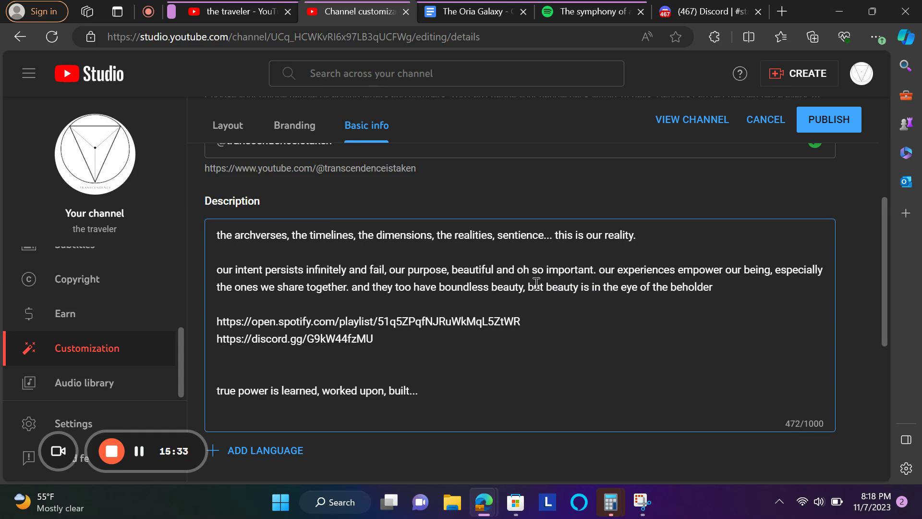
click(523, 401)
- Extend the closing line with 'your signature designates destiny.' and start a new paragraph
text(your)
text(  tou)
key(BackSpace)
key(BackSpace)
key(BackSpace)
text(signature desin)
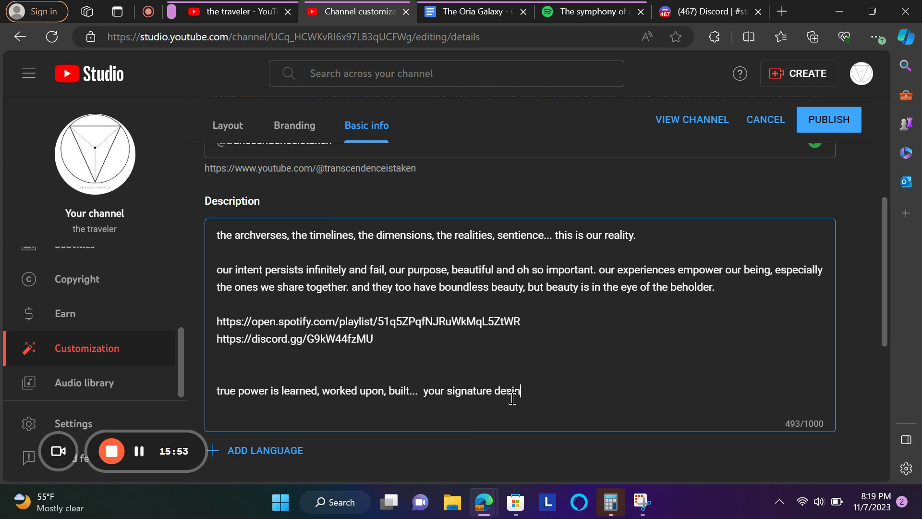
key(BackSpace)
text(gnn)
key(BackSpace)
text(ates destiny)
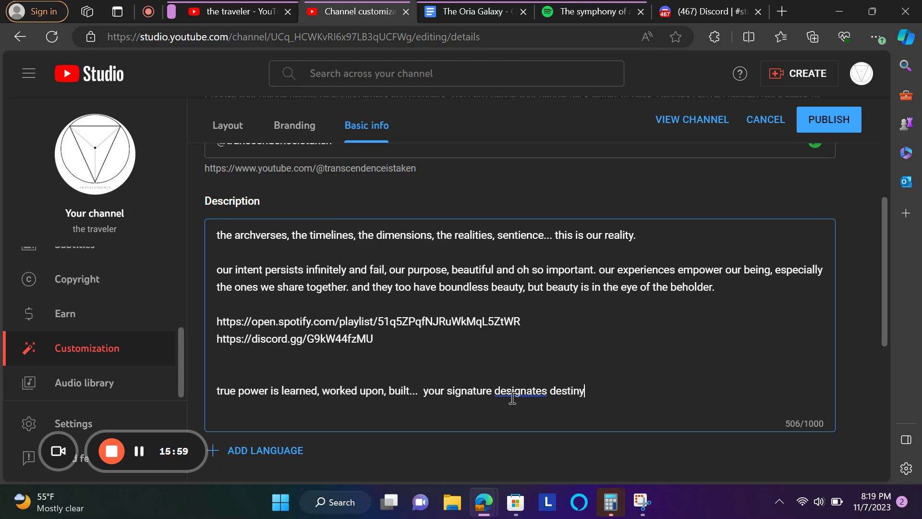
click(576, 397)
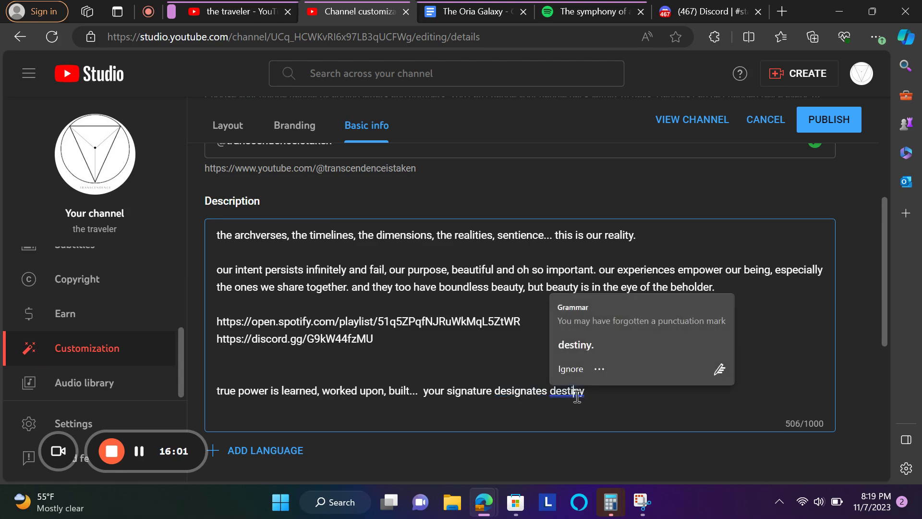
click(584, 347)
key(Return)
key(Return)
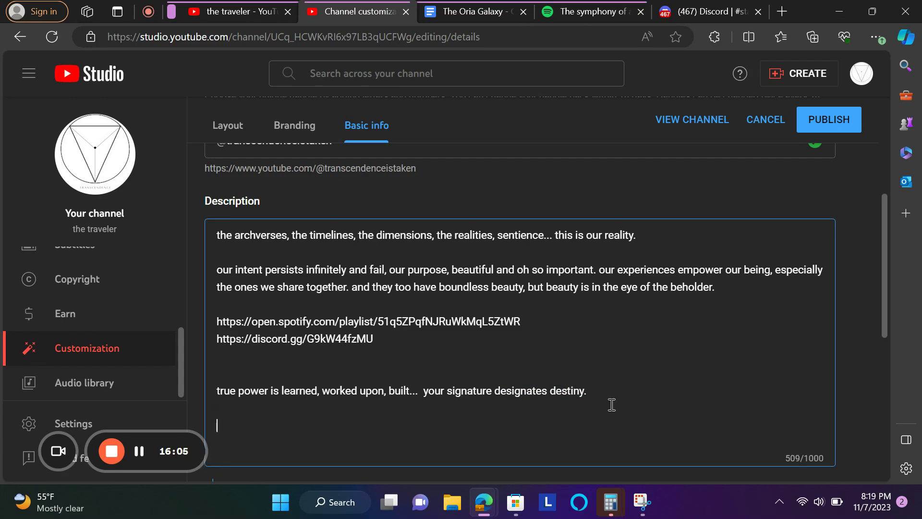
- Type 'destiny in nature is too, infinite' as the new paragraph, correcting typos
text(desteny)
key(BackSpace)
key(BackSpace)
text(iny in t)
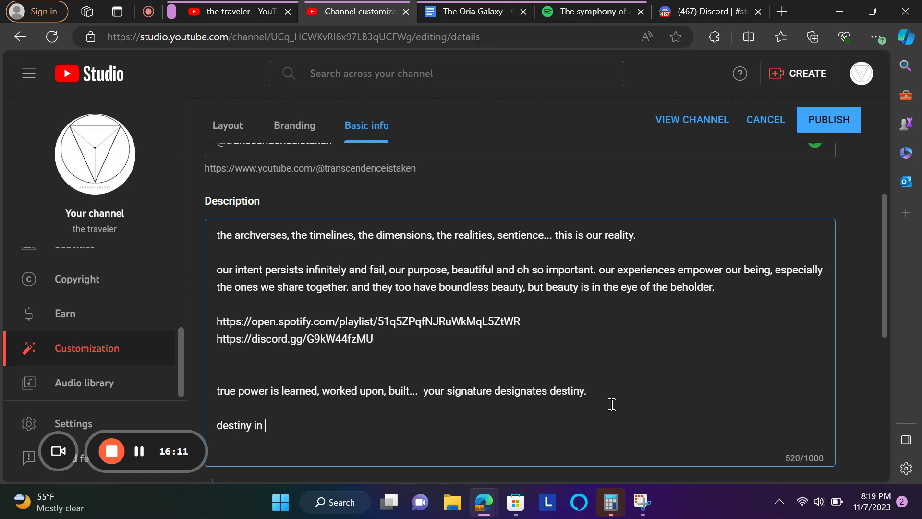
key(BackSpace)
text(nature is too, infinite)
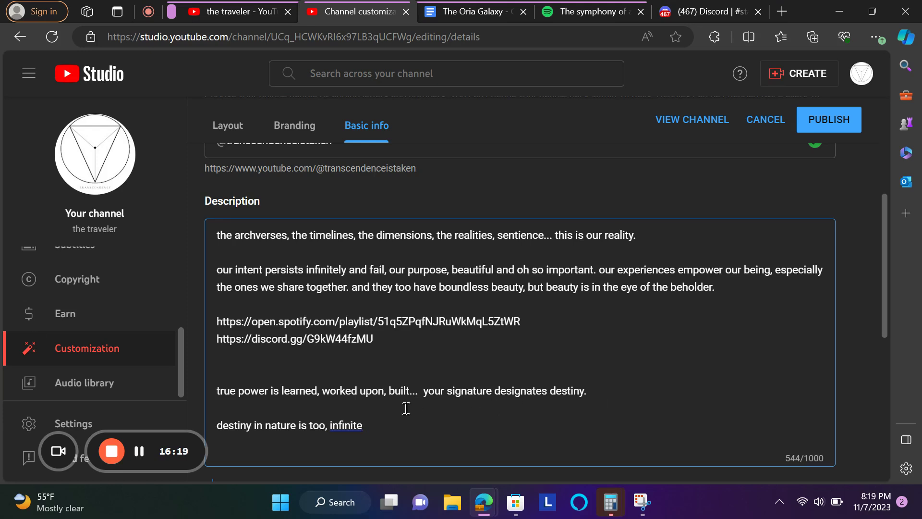
scroll(402, 409, up, 1)
scroll(402, 409, down, 1)
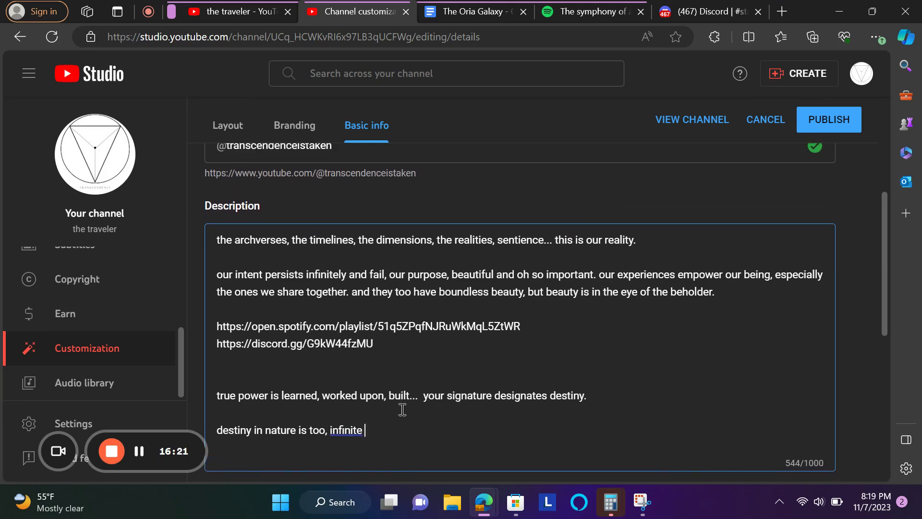
scroll(402, 409, up, 1)
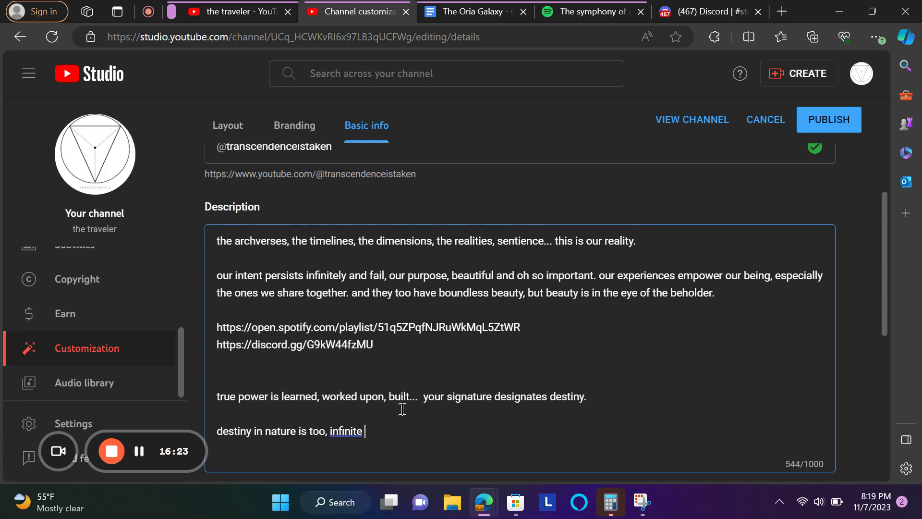
key(BackSpace)
- Continue with '. all things that come up must come down and vice versa' and add a new line
text(. all things th)
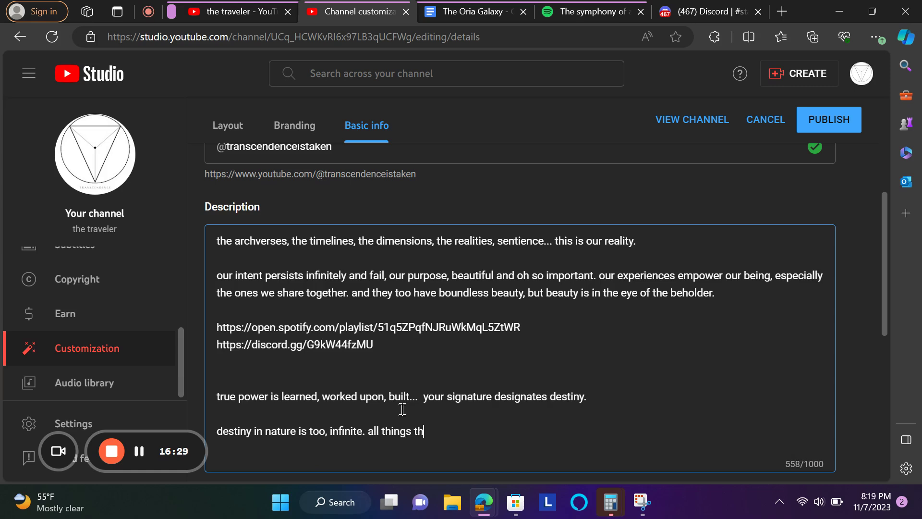
text(at come up)
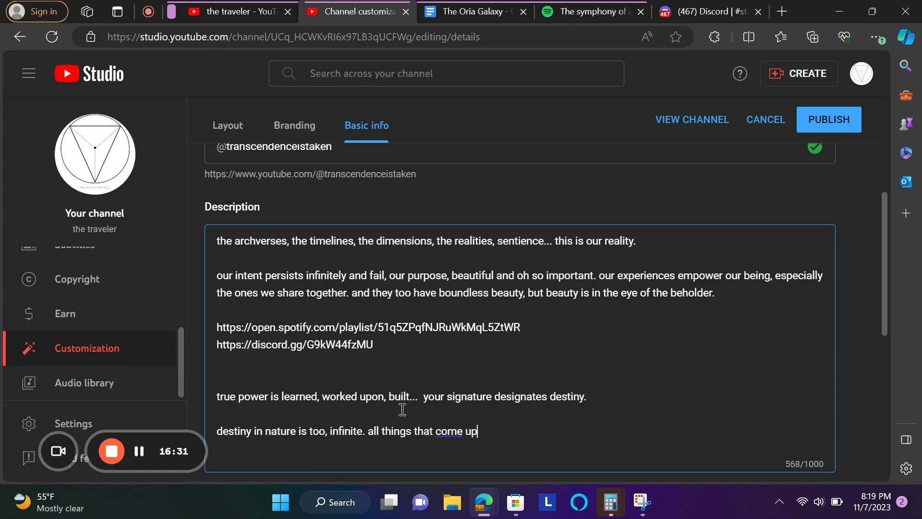
text( mustt)
key(BackSpace)
text(come down )
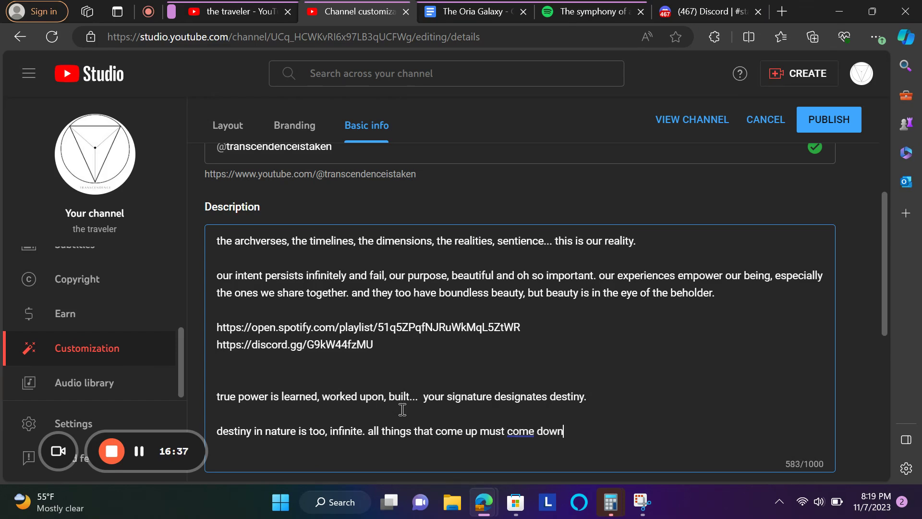
text(and)
key(BackSpace)
key(BackSpace)
key(BackSpace)
text(and vice versa)
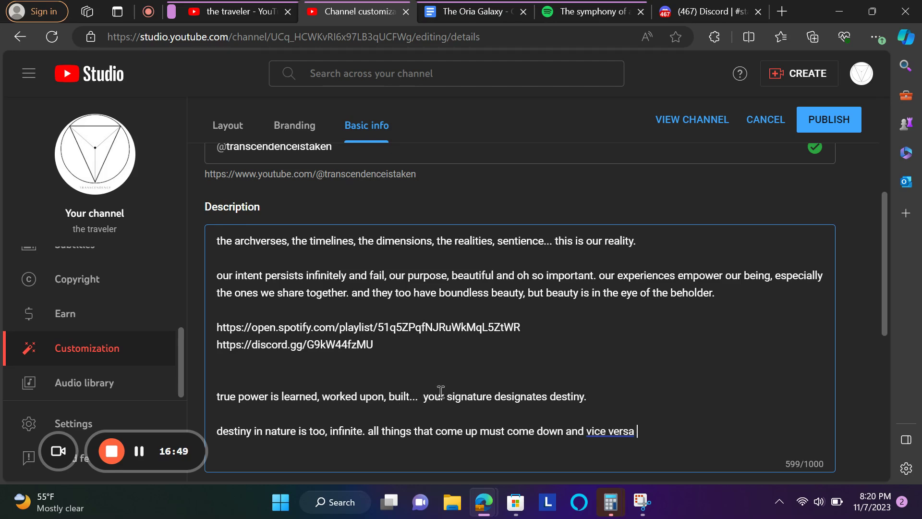
scroll(444, 390, down, 1)
key(Return)
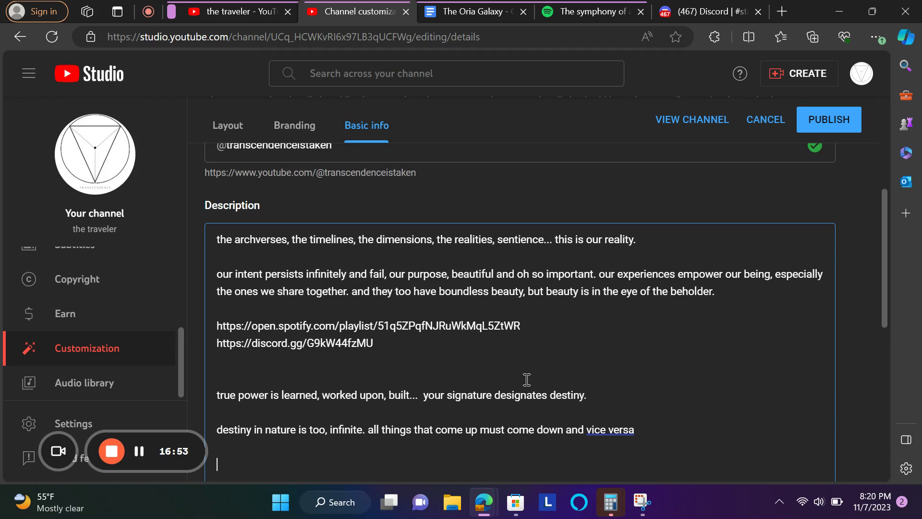
scroll(527, 379, down, 1)
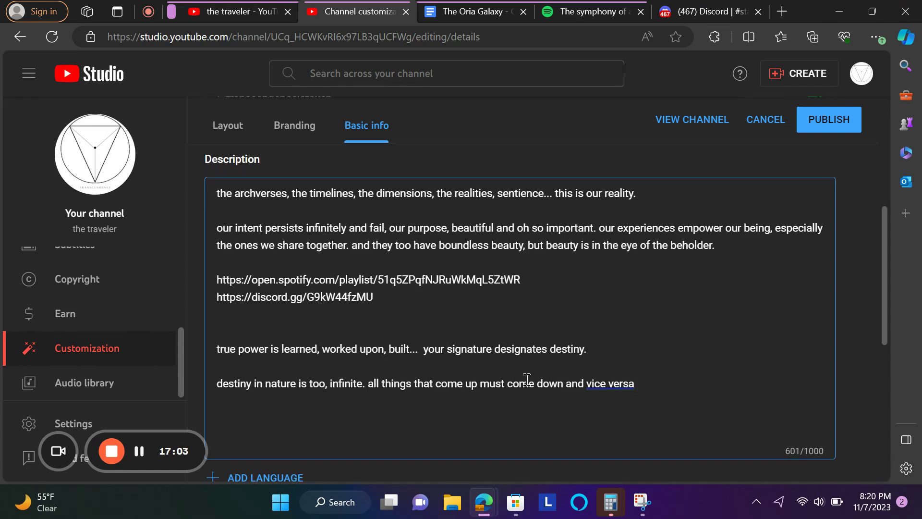
- Type 'the manifolds of refracted dimentions echo in higher planes, among many interations' into the description
text(the manifolds )
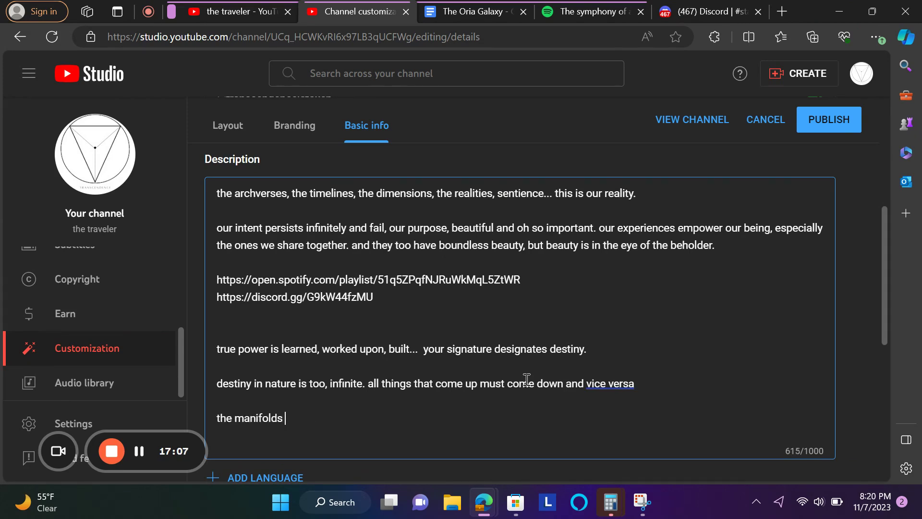
text(of refracted )
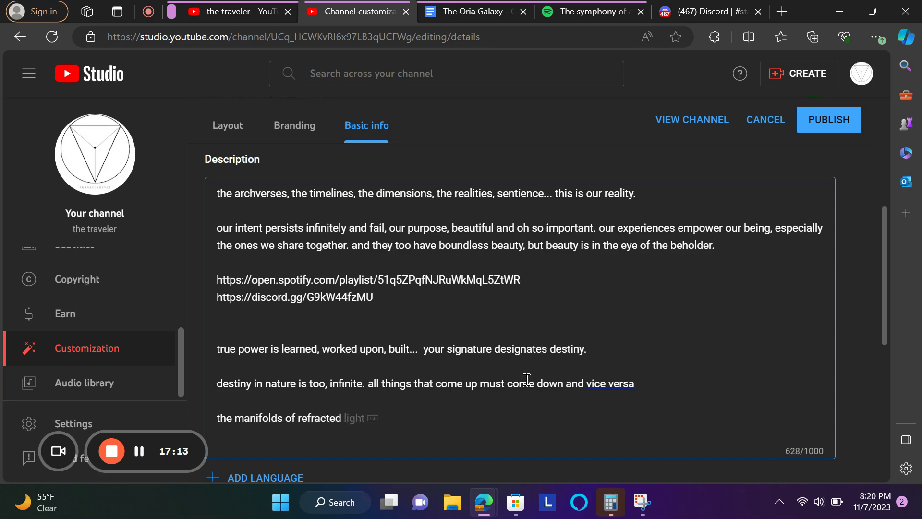
text(dimentions ec)
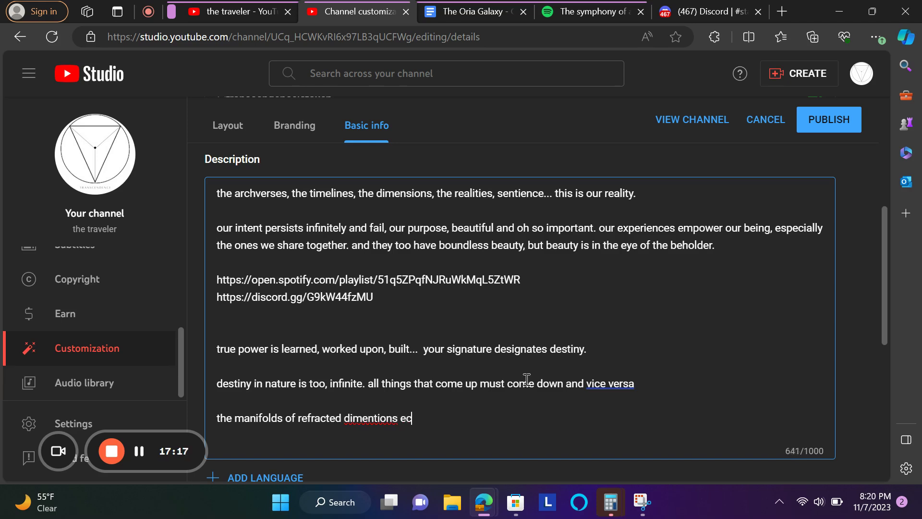
text(ho in higher planes)
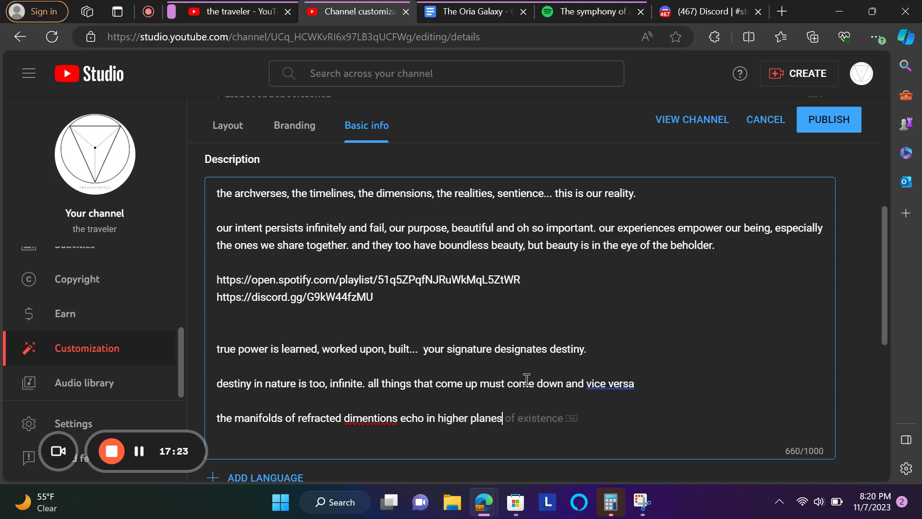
text(, am)
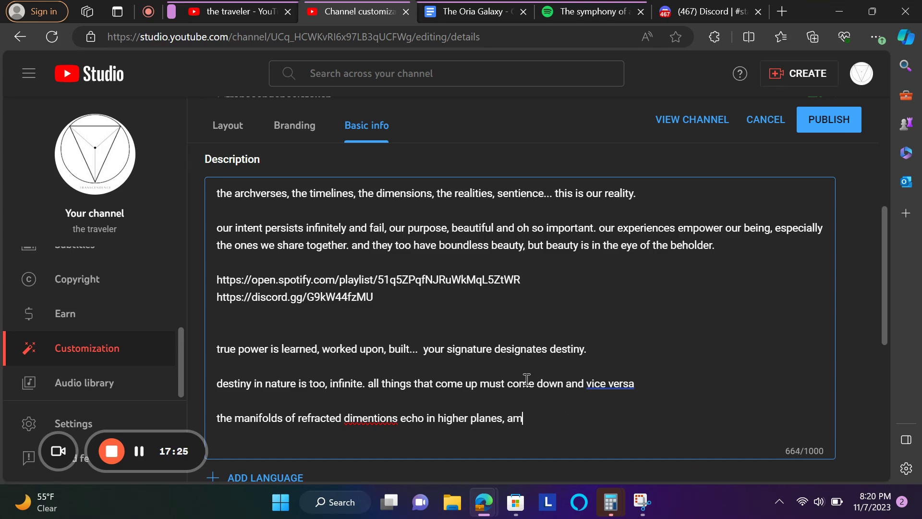
text(ong mani)
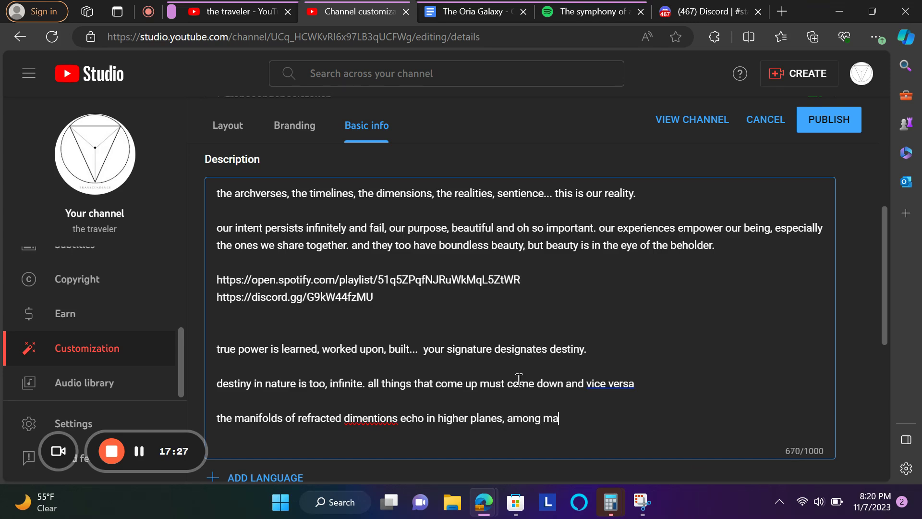
key(BackSpace)
key(BackSpace)
text(y interations)
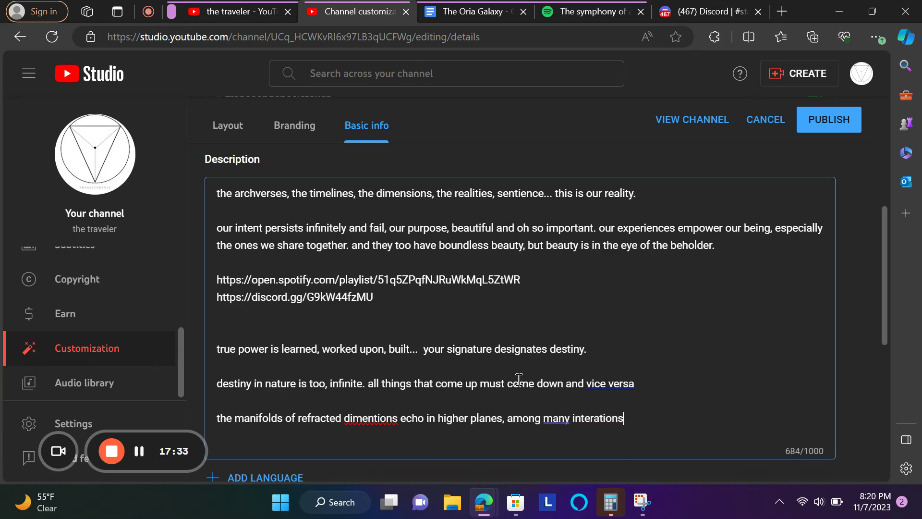
- Correct the spellings to 'dimensions' and 'iterations', then end the line with a period
click(369, 418)
click(419, 369)
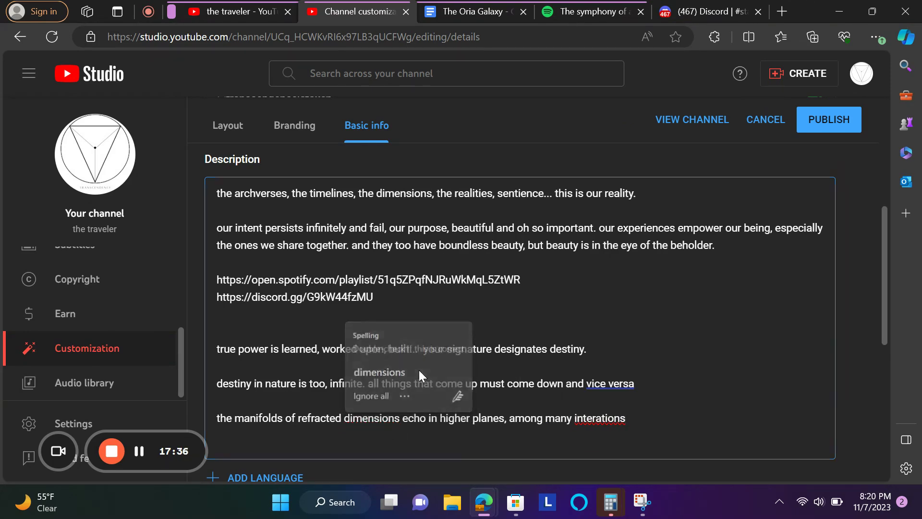
click(607, 418)
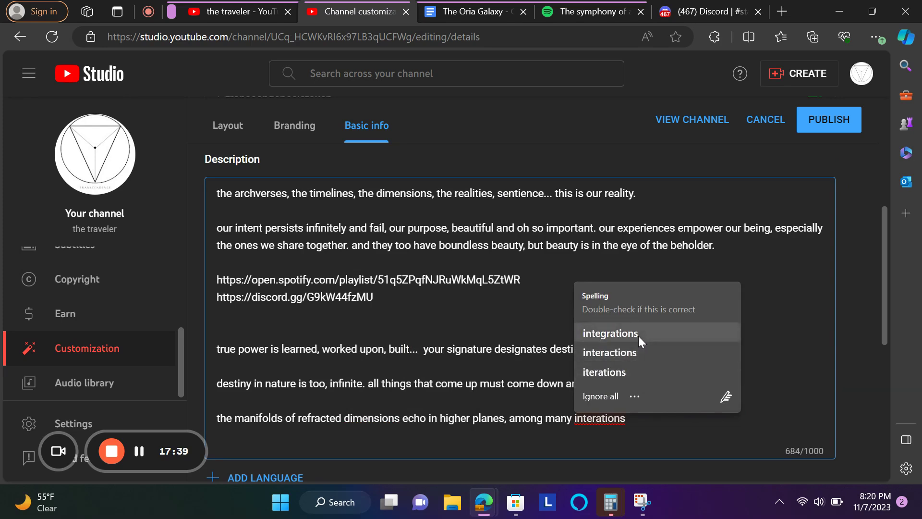
click(624, 372)
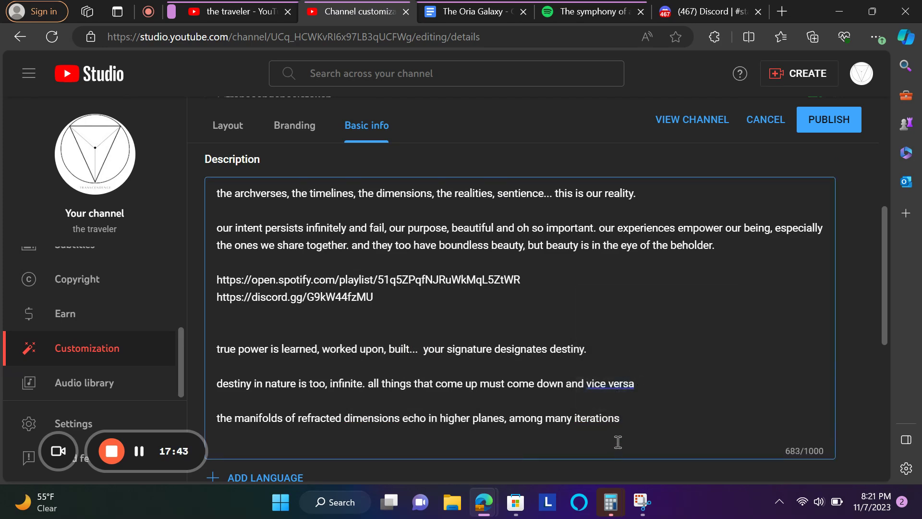
text(.)
key(Return)
key(Return)
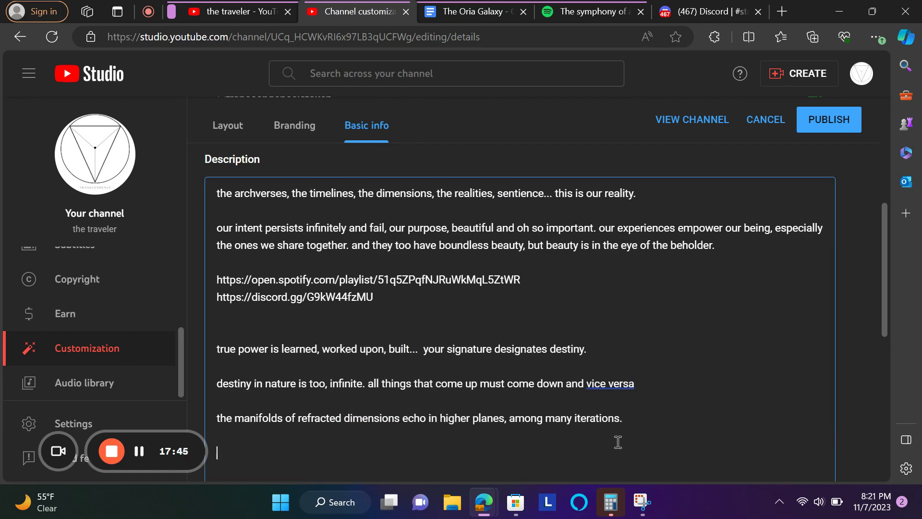
- Type 'the iterations themselves acting as' on the new description line
text(the iterations them)
text(se)
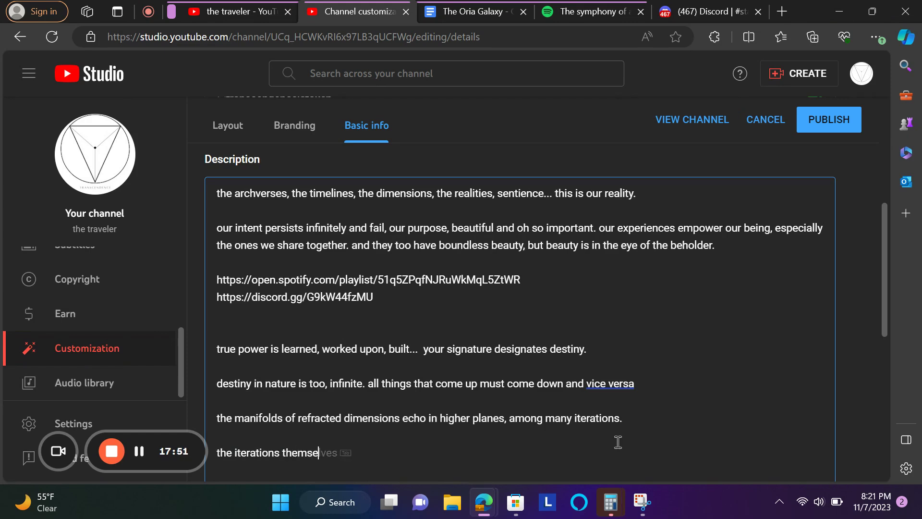
text(lves acting as)
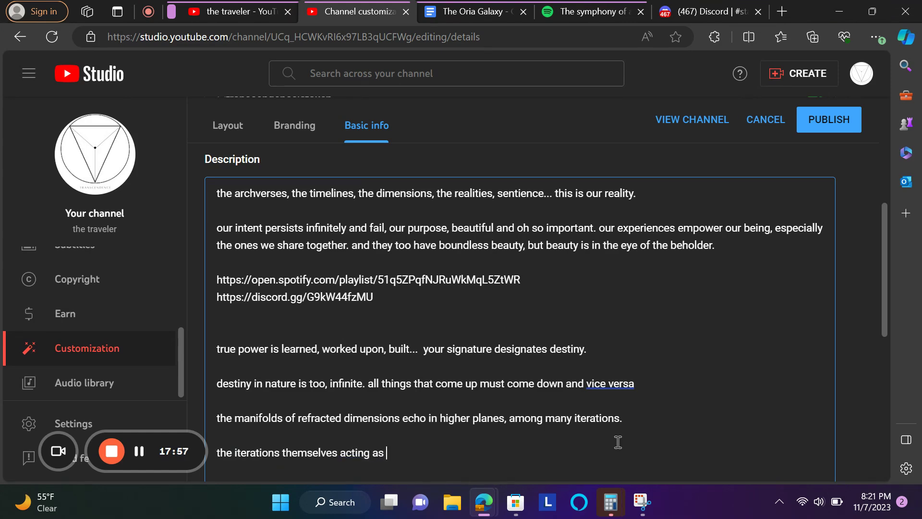
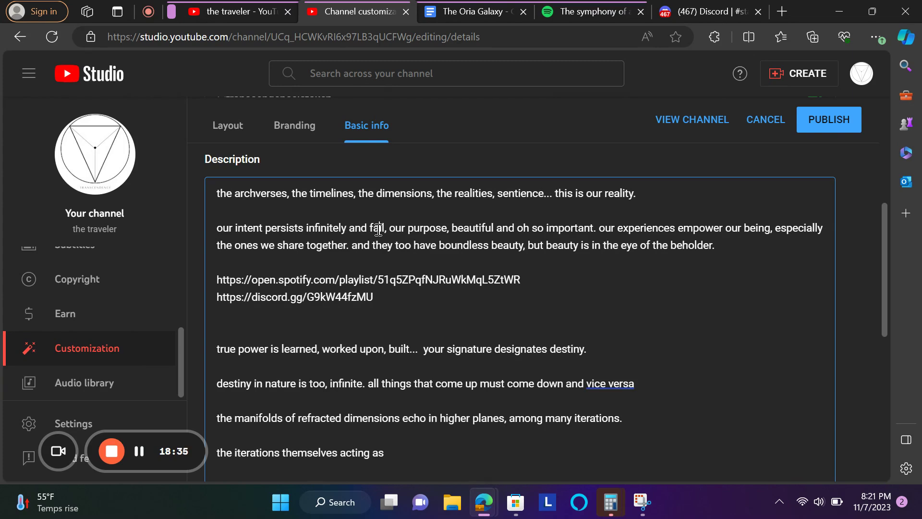
- Replace 'and fall' with 'but varies' in the channel description
double_click(377, 227)
key(BackSpace)
key(BackSpace)
key(BackSpace)
key(BackSpace)
key(BackSpace)
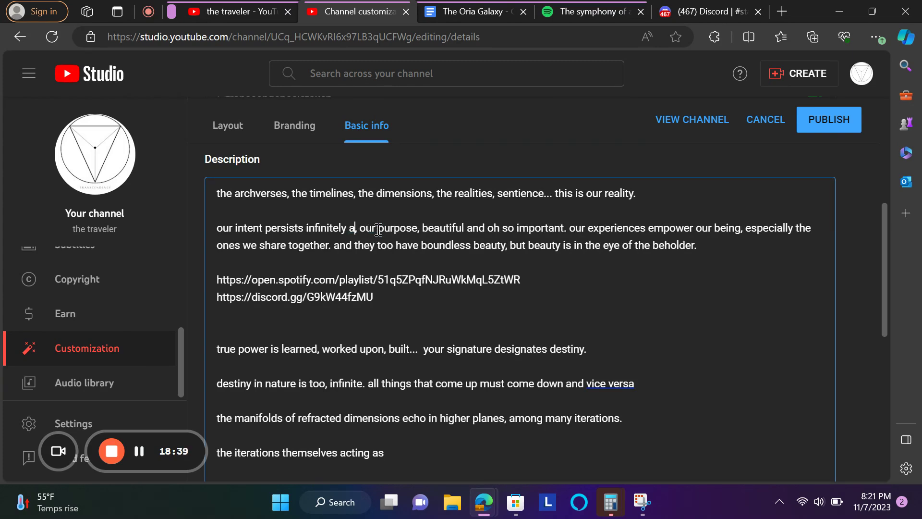
text(but varies)
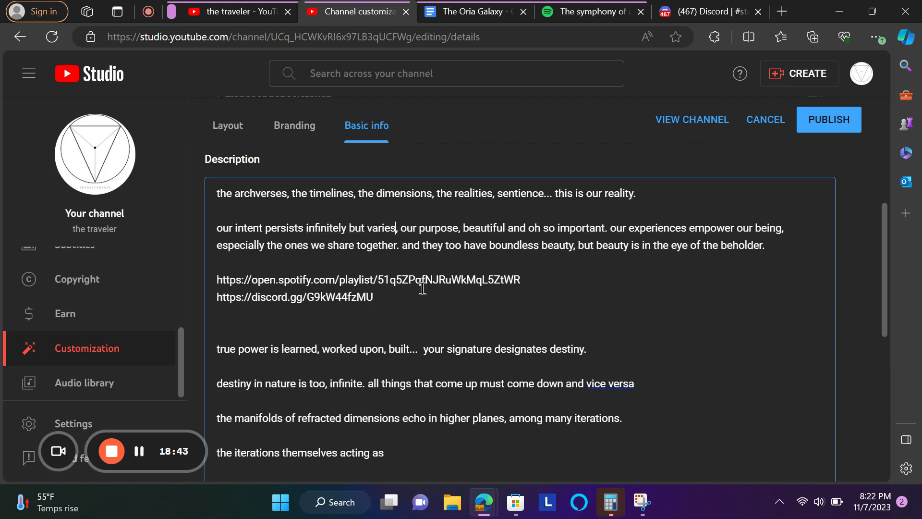
- Extend the last line with verses, universe, an unknowable amount of verses, the omniverse and transcendetem
scroll(422, 288, down, 1)
click(430, 421)
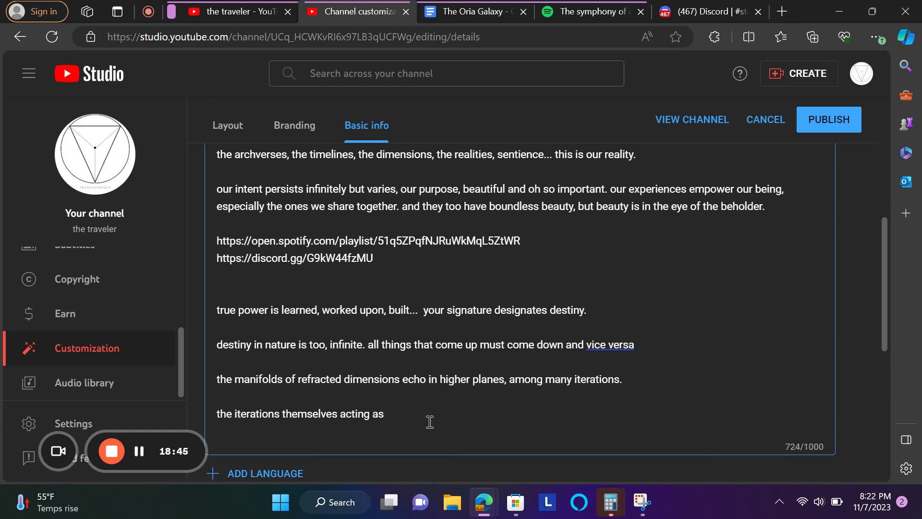
text(verses)
text(, from)
text( out)
text( univer)
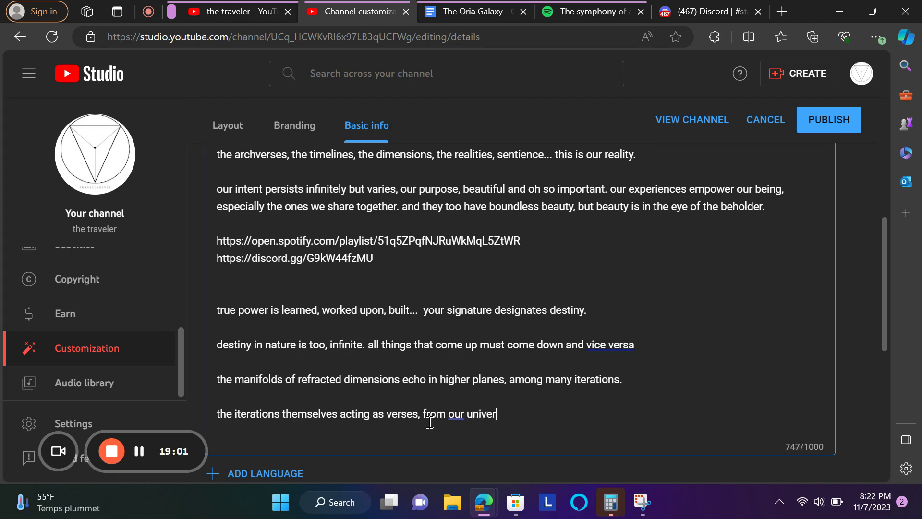
text(se)
key(BackSpace)
text(, some unkn)
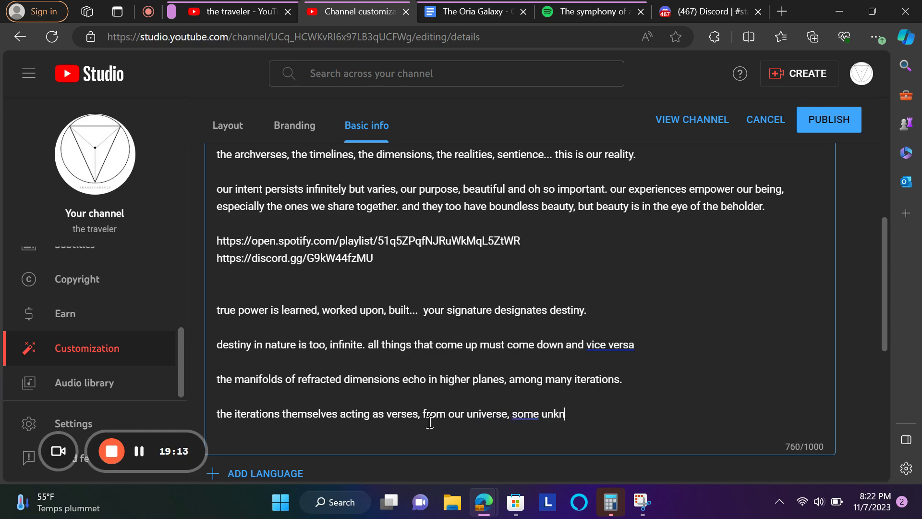
text(owable amou)
key(Tab)
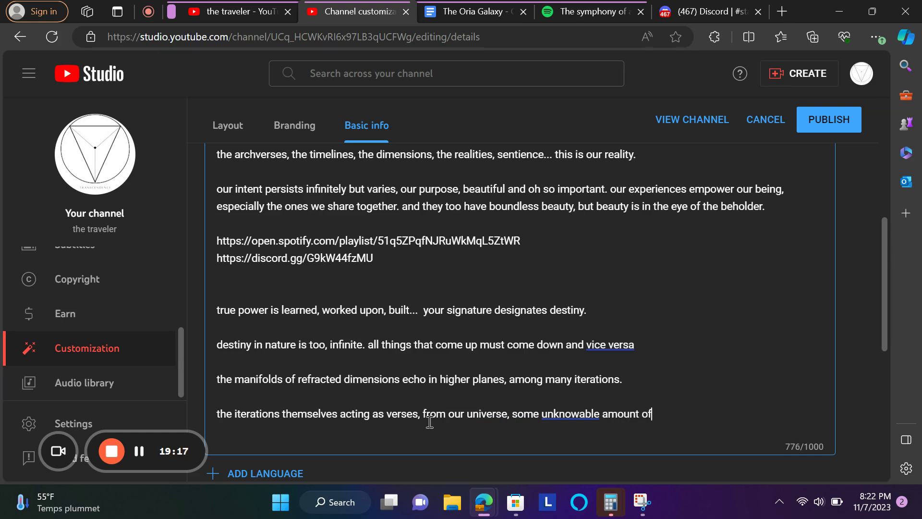
text(verses, then the omniverse, transcen)
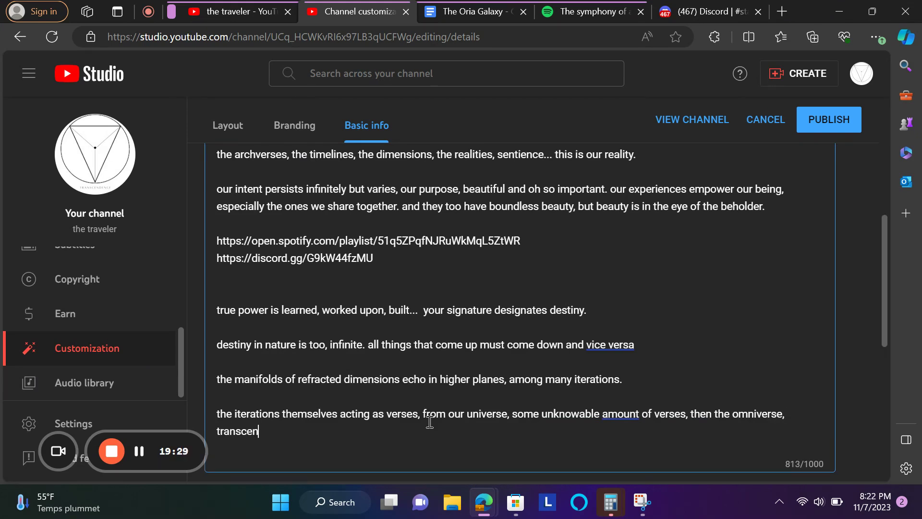
text(ddetem)
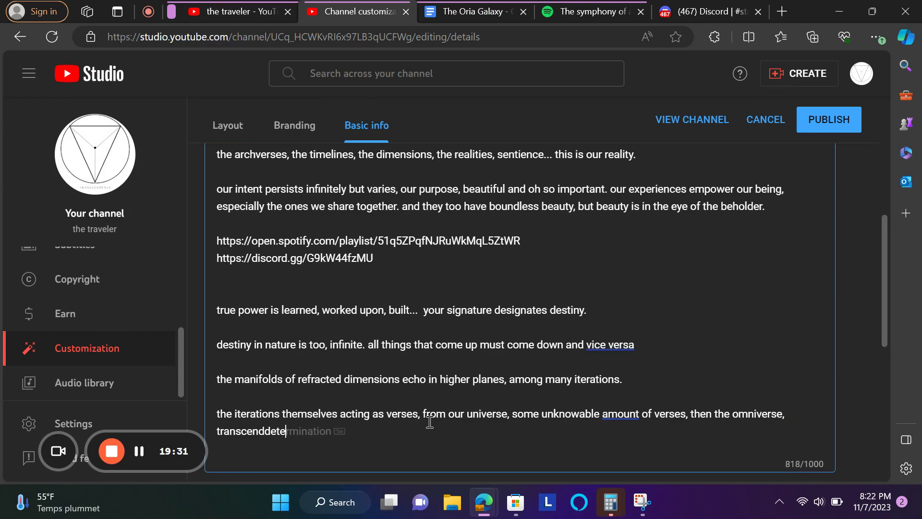
key(Left)
key(Left)
key(Left)
key(Left)
key(Left)
key(BackSpace)
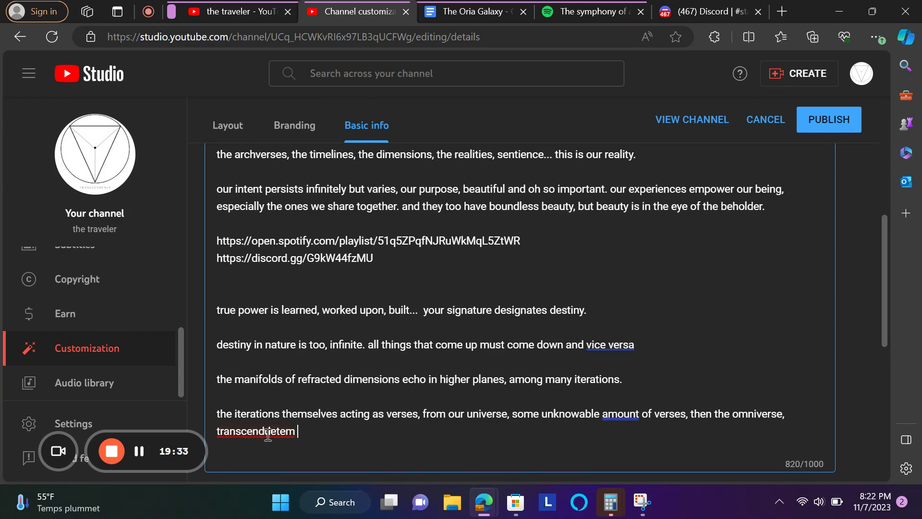
- Look up the spelling of transcendentem in a new Edge tab, then return to Studio
click(782, 12)
text(tr)
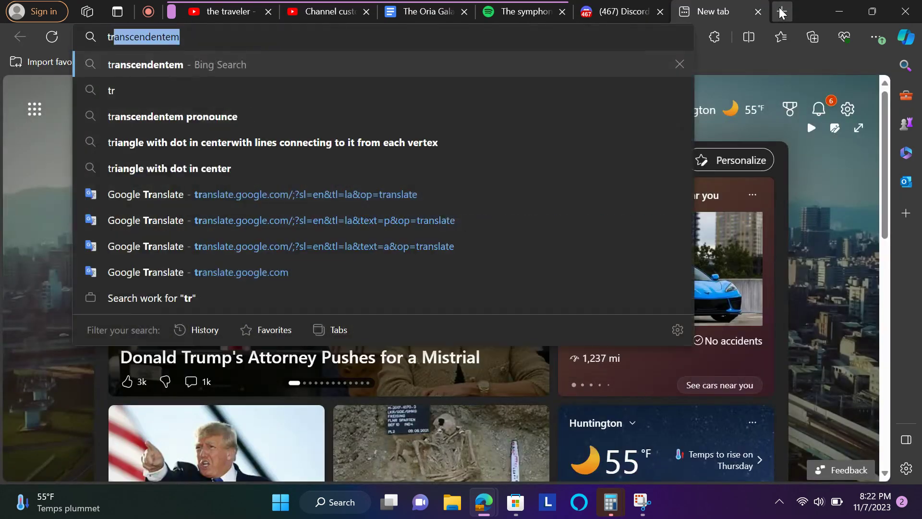
click(542, 91)
click(238, 6)
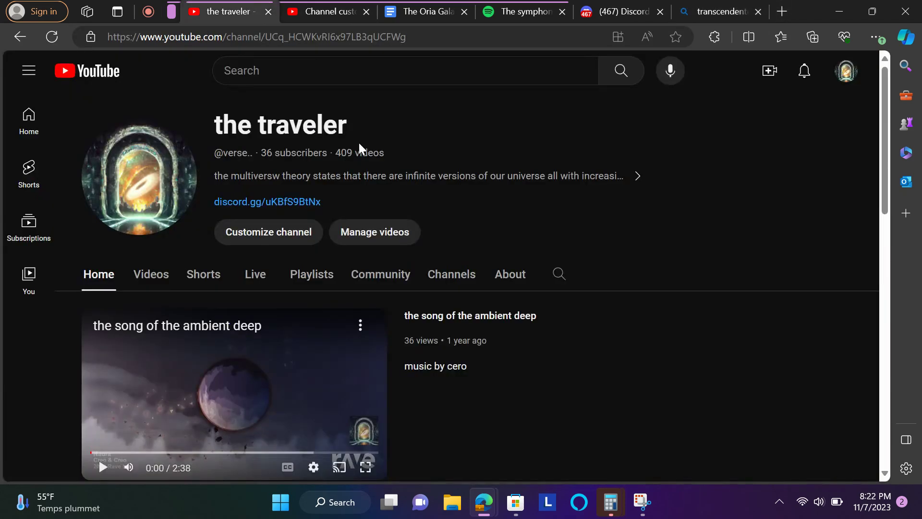
click(318, 12)
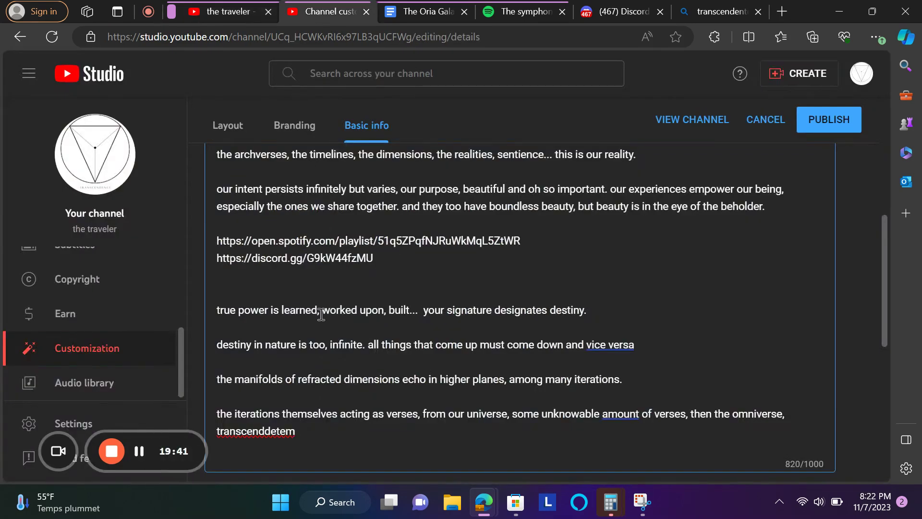
- Correct the misspelled word to 'transcendendetem' and keep it despite the spell checker
right_click(265, 428)
key(Escape)
text(en)
click(332, 431)
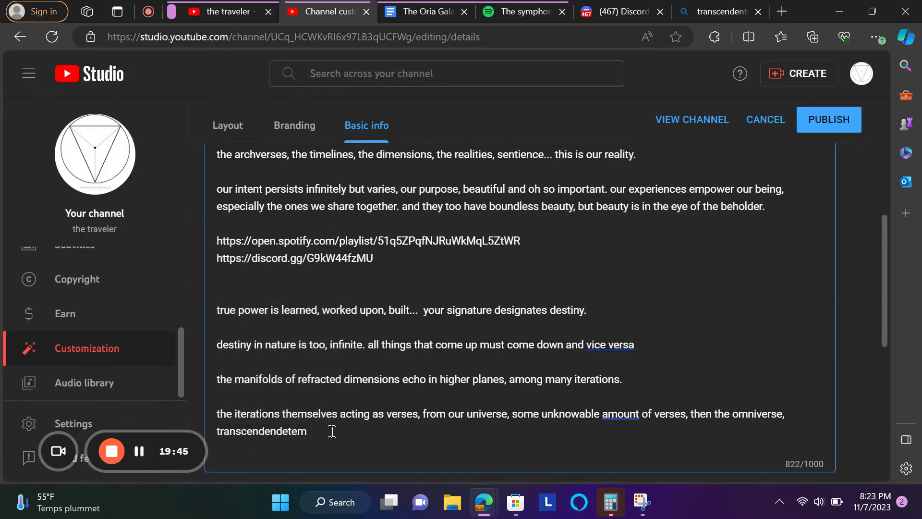
right_click(279, 432)
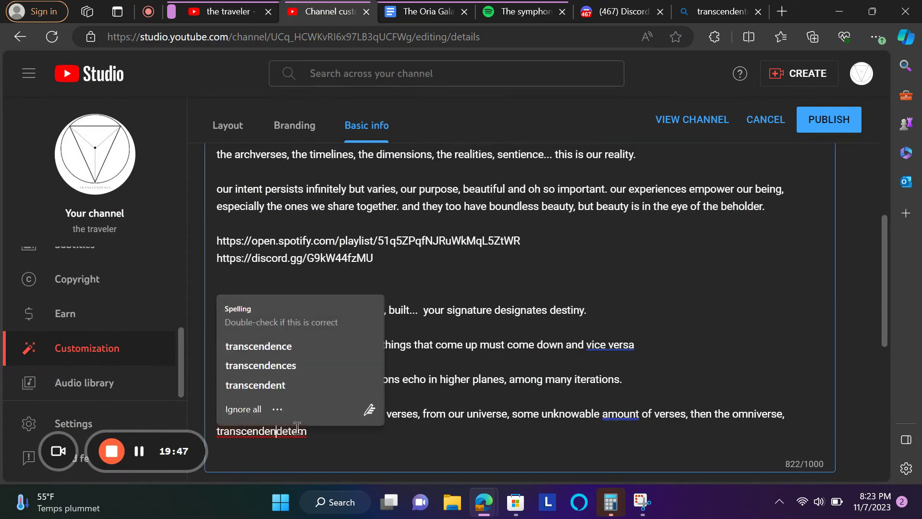
click(229, 408)
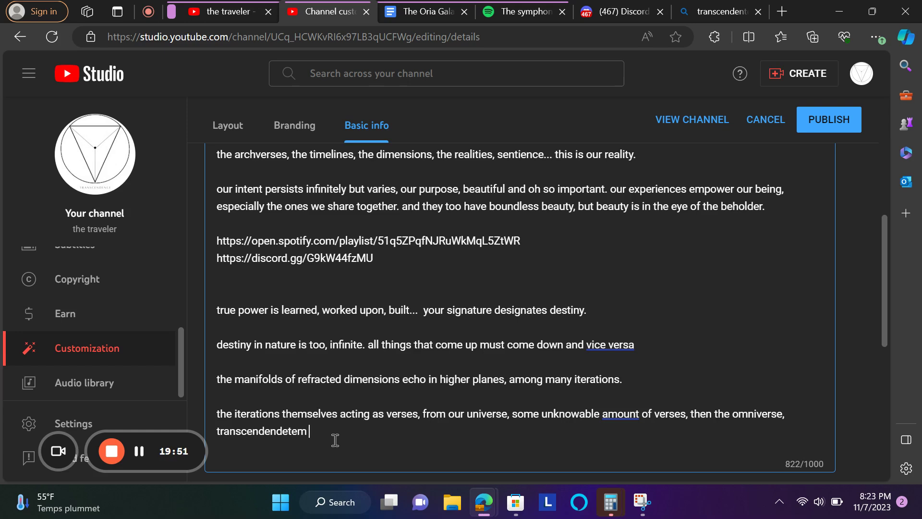
- Accept Editor suggestions replacing 'amount' with 'number' and adding a period after 'vice versa'
click(628, 415)
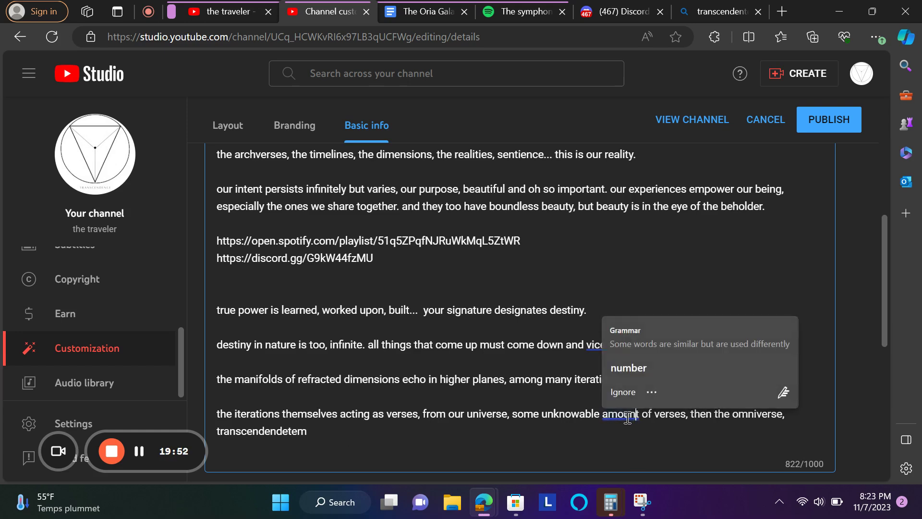
click(653, 371)
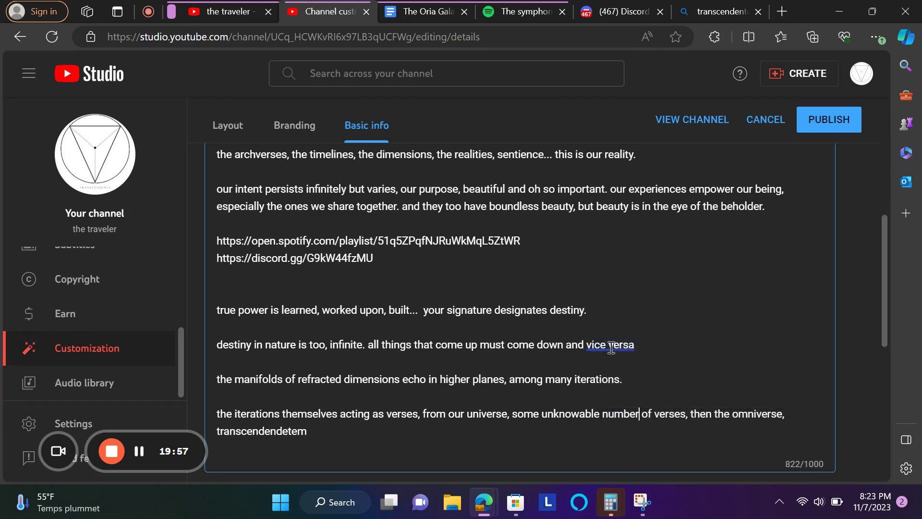
click(610, 345)
click(618, 404)
- Turn 'vice versa.' into an ellipsis and add 'and beyond' after transcendendetem
text(..)
click(479, 425)
text(and beyond)
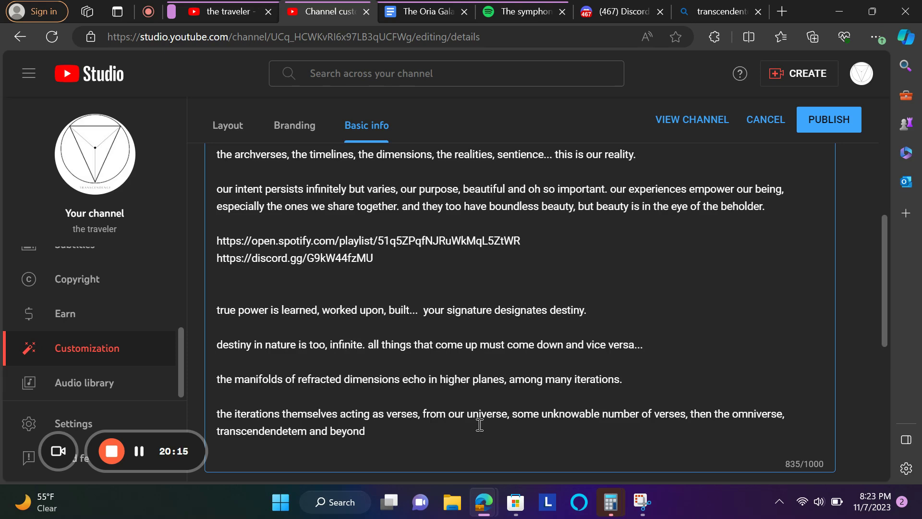
- Continue with 'each verse perpetuating on its own eternal timeline, traverse...' and start a new line
text(each verse perpetuat)
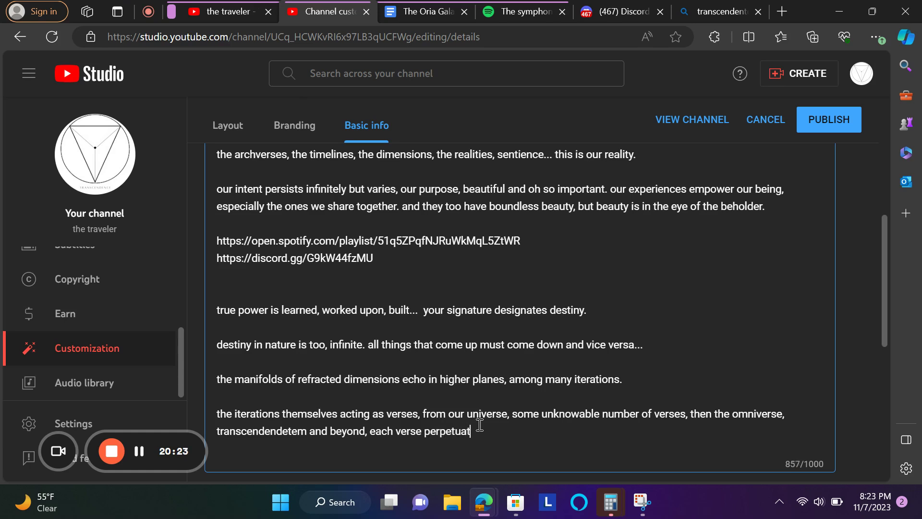
text(iong on)
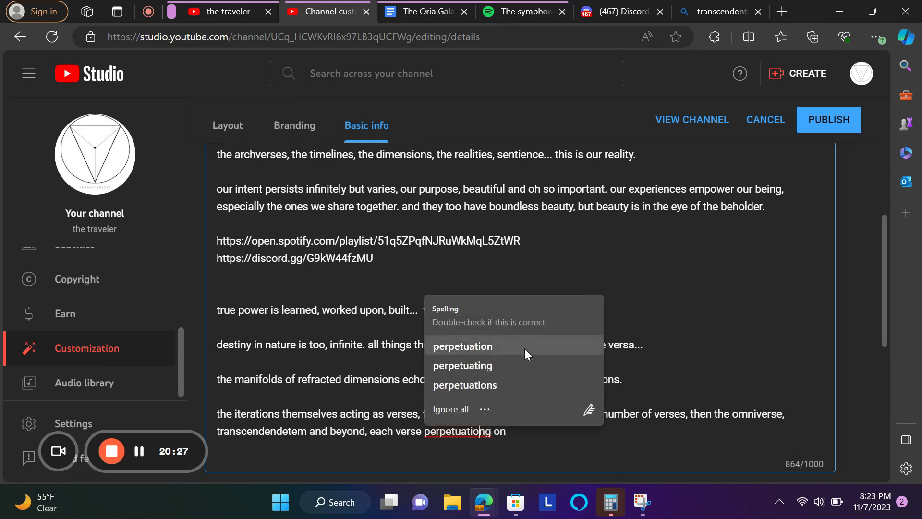
click(535, 368)
key(End)
text(its o)
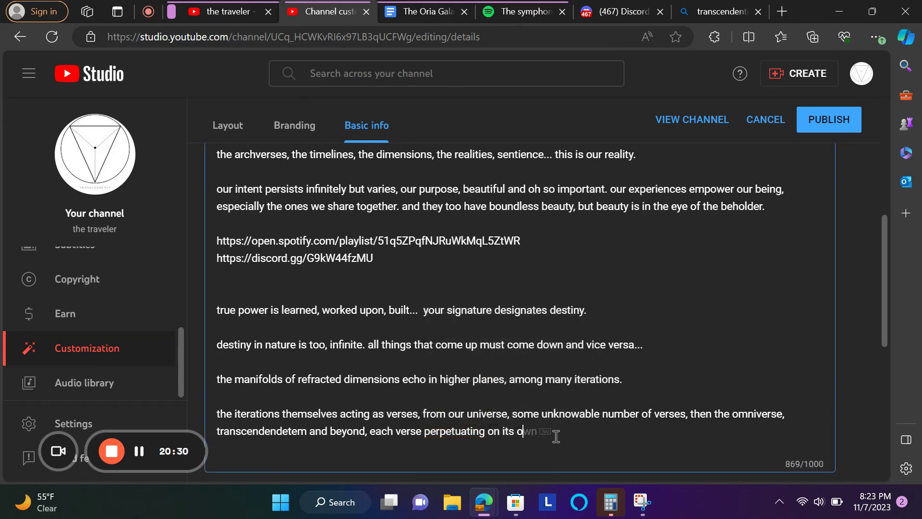
key(Tab)
text(eternal timeline)
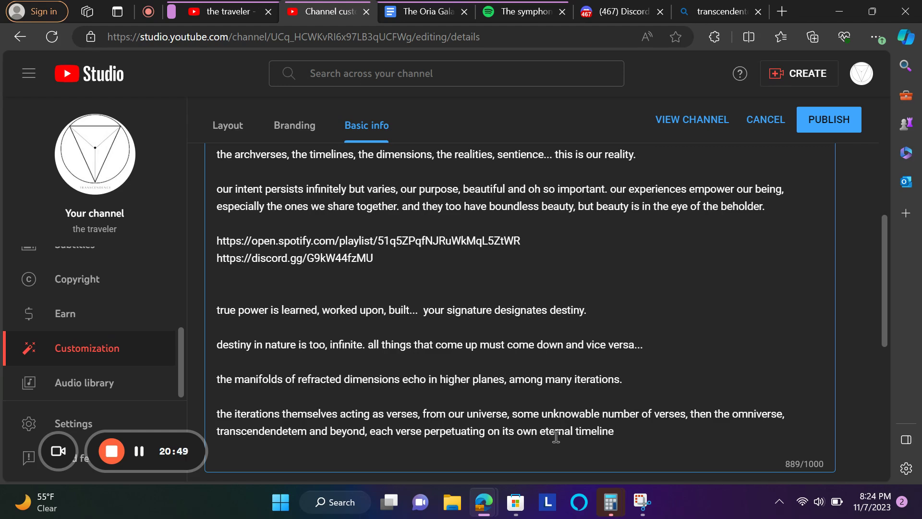
key(BackSpace)
text(, traverse...)
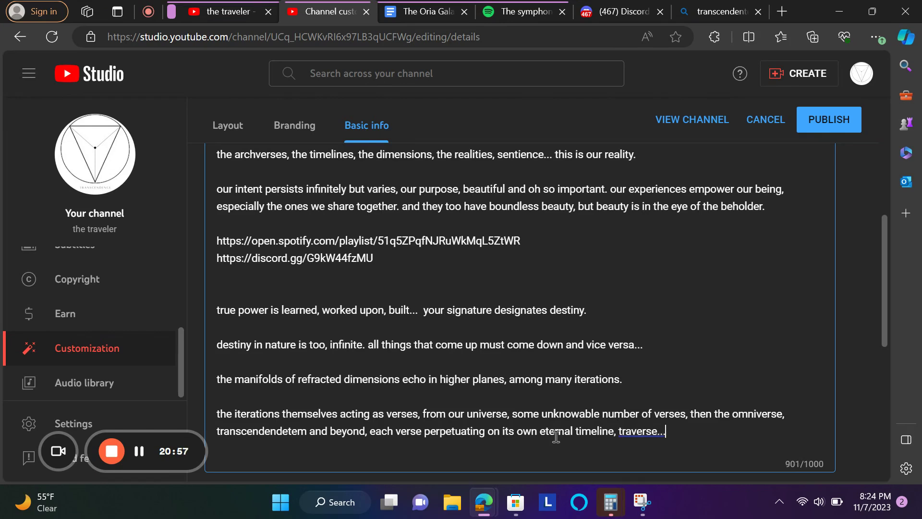
key(Return)
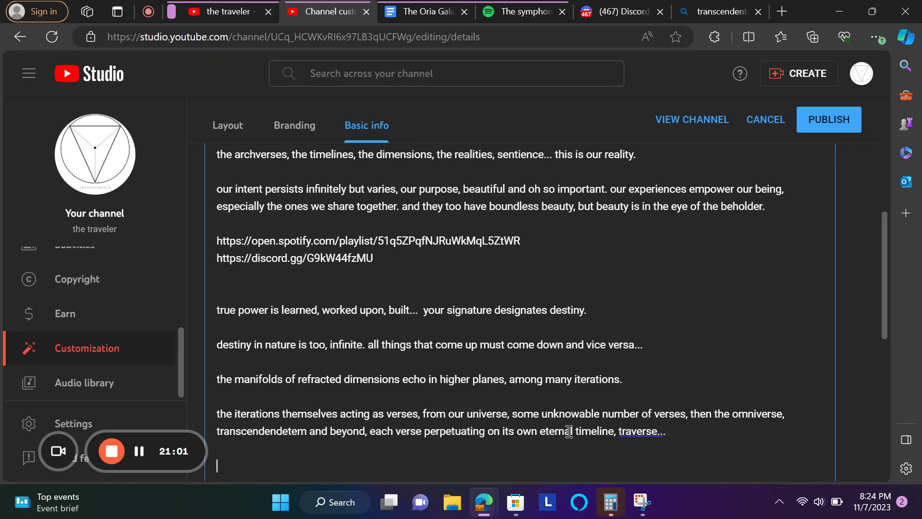
- Draft, then discard, an unfinished 'the world as we know it is maluble to' line
key(Return)
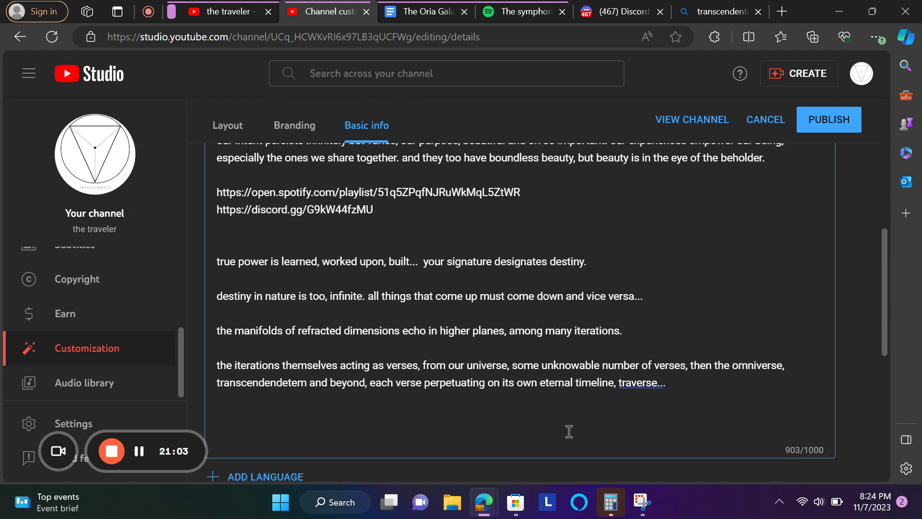
text(the world as we know)
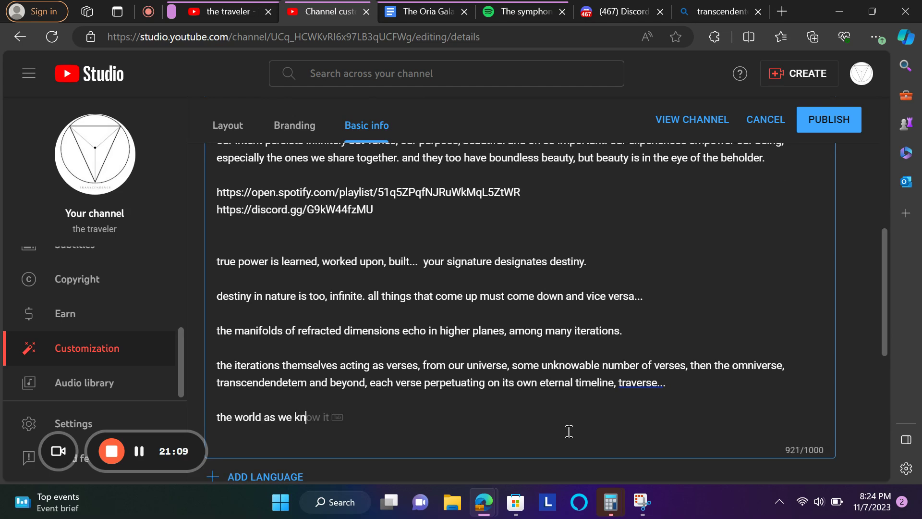
text(t is malubl)
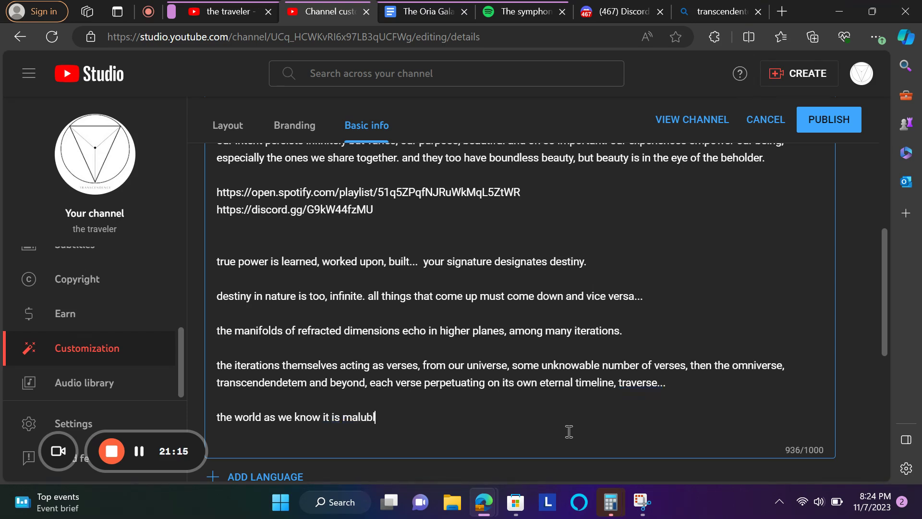
text(e to)
click(349, 417)
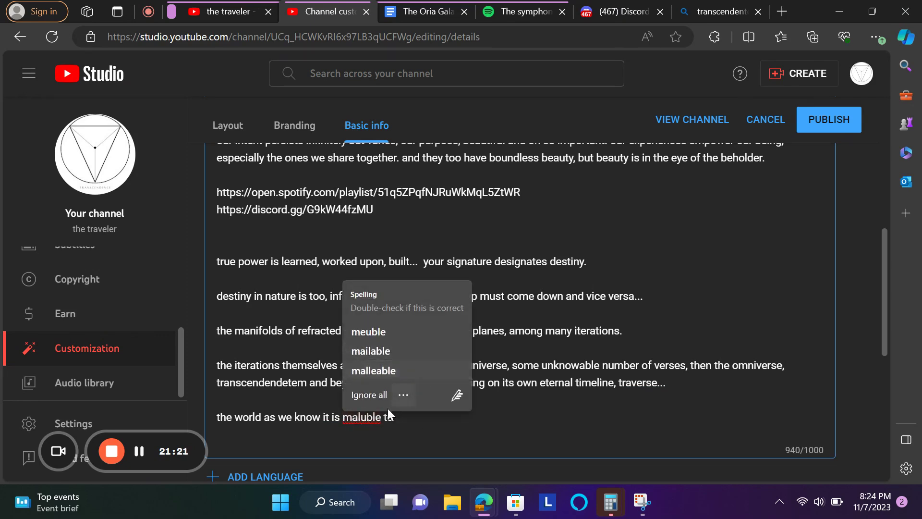
double_click(366, 415)
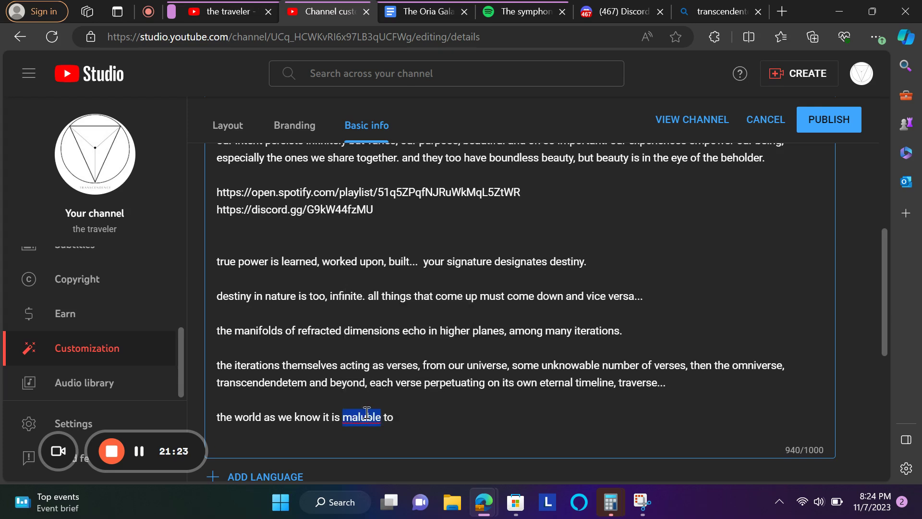
click(409, 414)
key(BackSpace)
key(BackSpace)
key(BackSpace)
key(BackSpace)
key(BackSpace)
key(BackSpace)
key(BackSpace)
key(BackSpace)
key(BackSpace)
key(BackSpace)
key(BackSpace)
key(BackSpace)
key(BackSpace)
key(BackSpace)
key(BackSpace)
key(BackSpace)
key(BackSpace)
key(BackSpace)
key(BackSpace)
key(BackSpace)
key(BackSpace)
key(BackSpace)
key(BackSpace)
key(BackSpace)
key(BackSpace)
key(BackSpace)
key(BackSpace)
key(BackSpace)
key(BackSpace)
key(BackSpace)
key(BackSpace)
key(BackSpace)
key(BackSpace)
key(BackSpace)
key(BackSpace)
text(Reali)
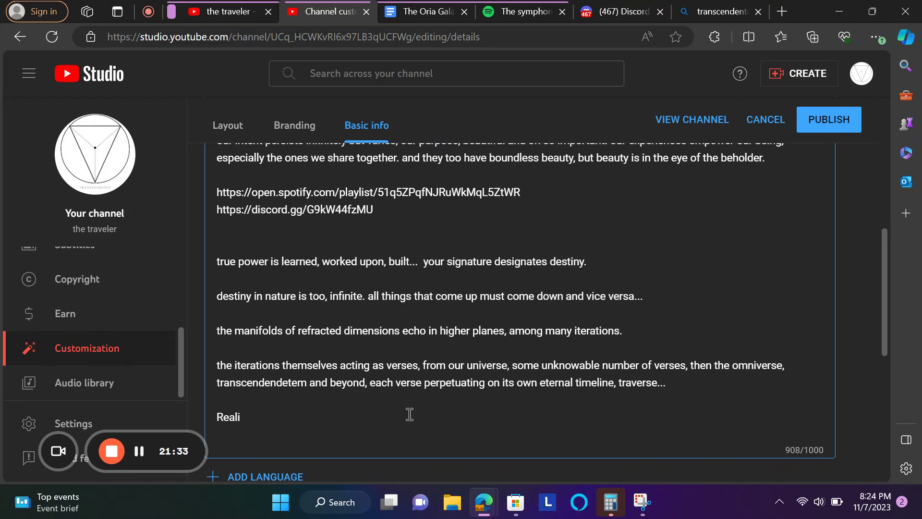
key(BackSpace)
key(BackSpace)
key(BackSpace)
key(BackSpace)
key(BackSpace)
key(BackSpace)
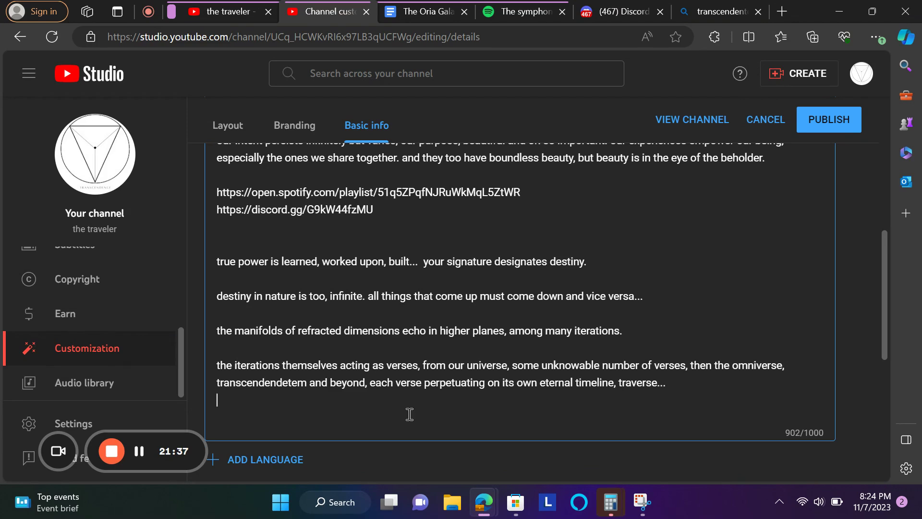
key(Return)
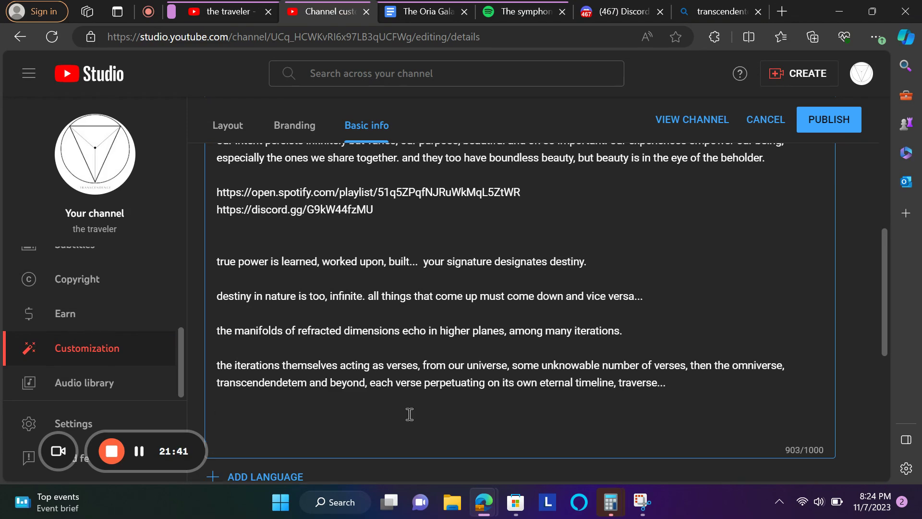
- Type 'understand: i play video games, make memes and navigate the forsaken unknowable journey of life'
text(understand: i play video)
key(Tab)
text(,m)
key(BackSpace)
text(make mem)
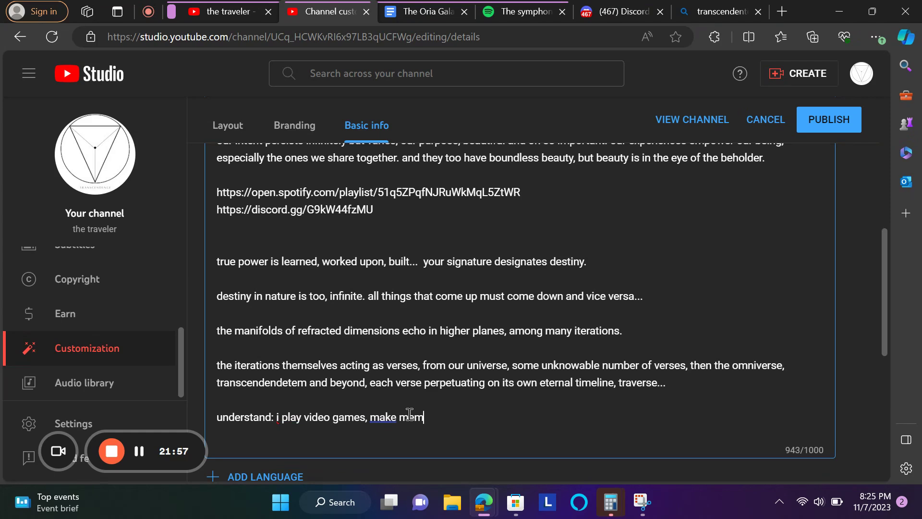
text(es and nav)
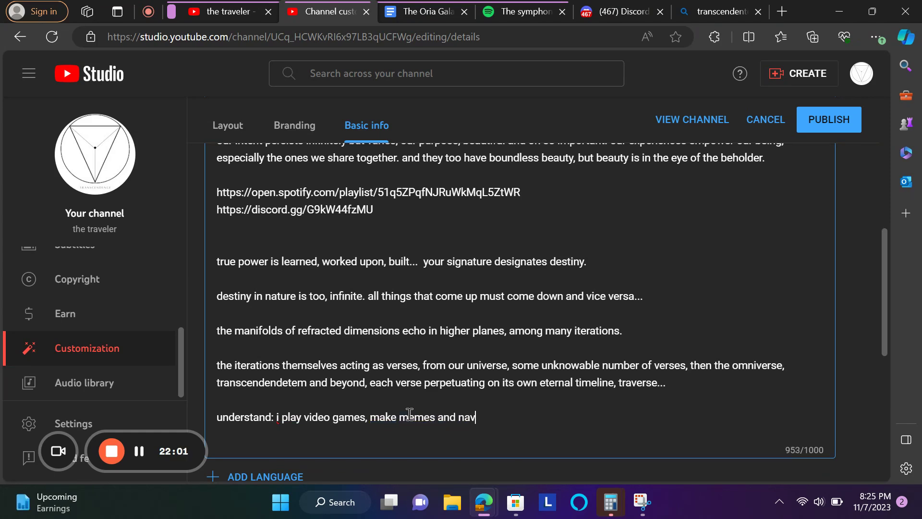
text(igate the forsak)
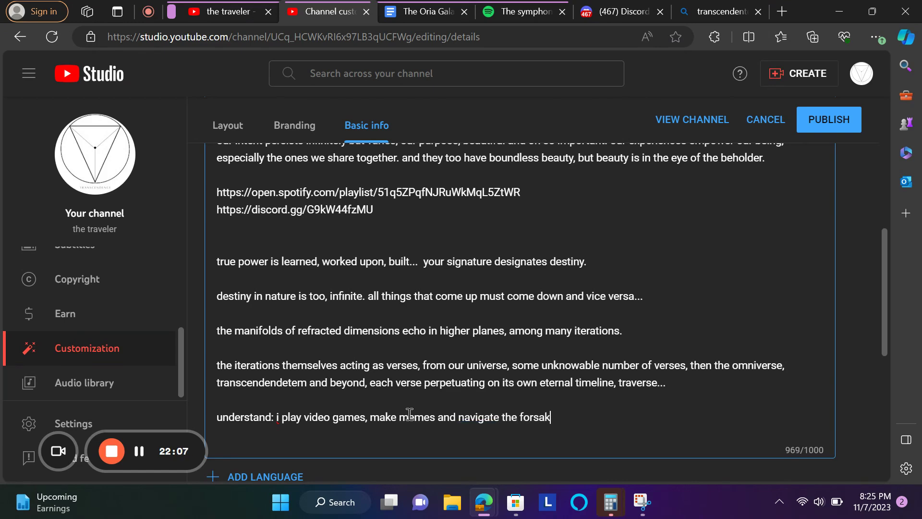
text(en unkn)
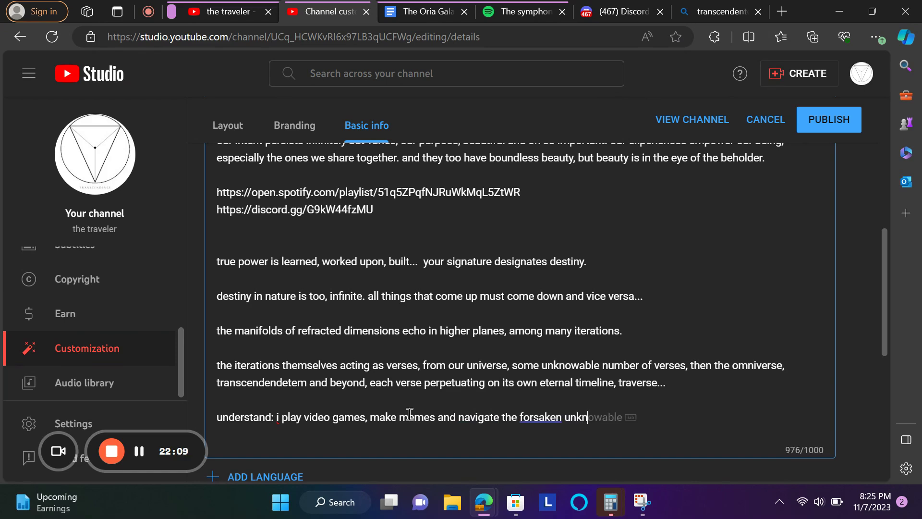
key(Tab)
text(jour)
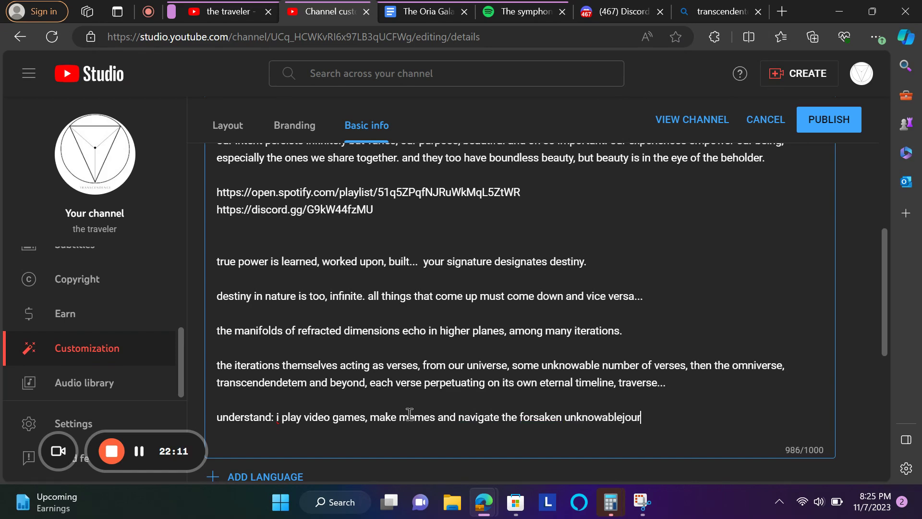
text(ney of life)
- Split 'unknowablejourney' into two words and clear stray characters after 'life'
click(596, 413)
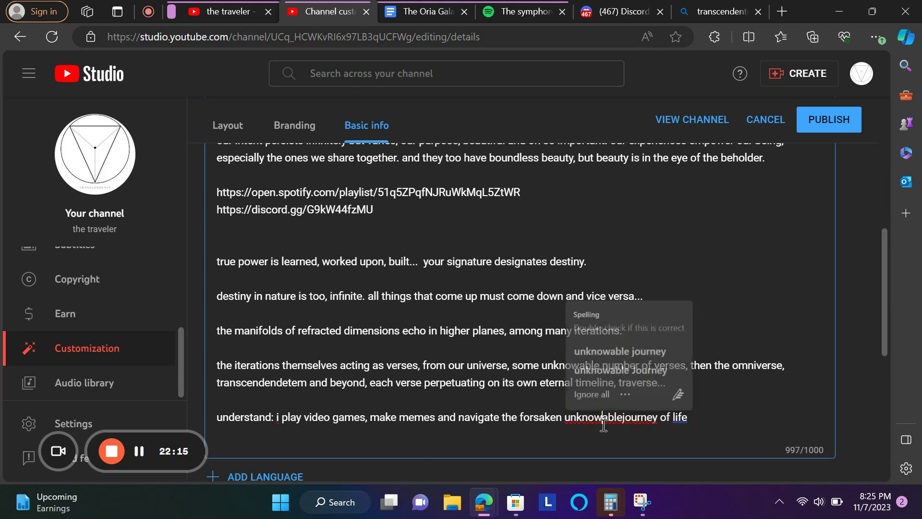
click(653, 347)
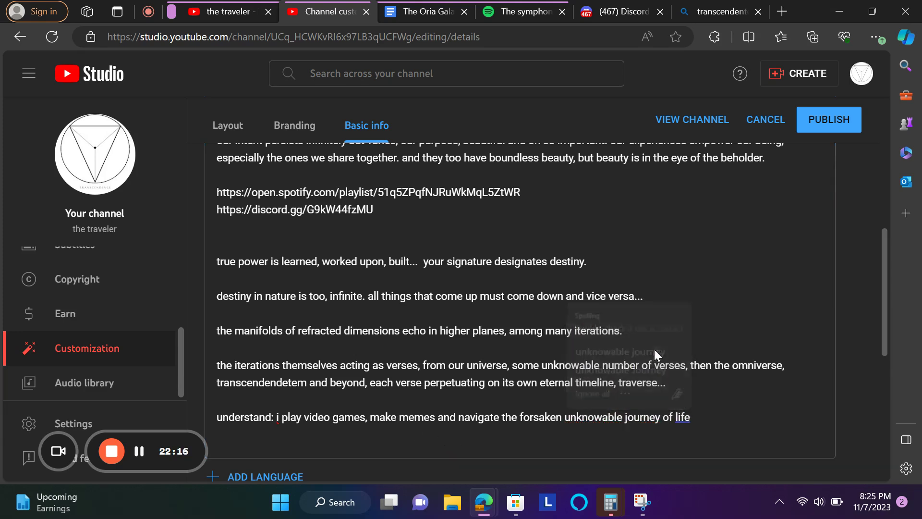
click(686, 416)
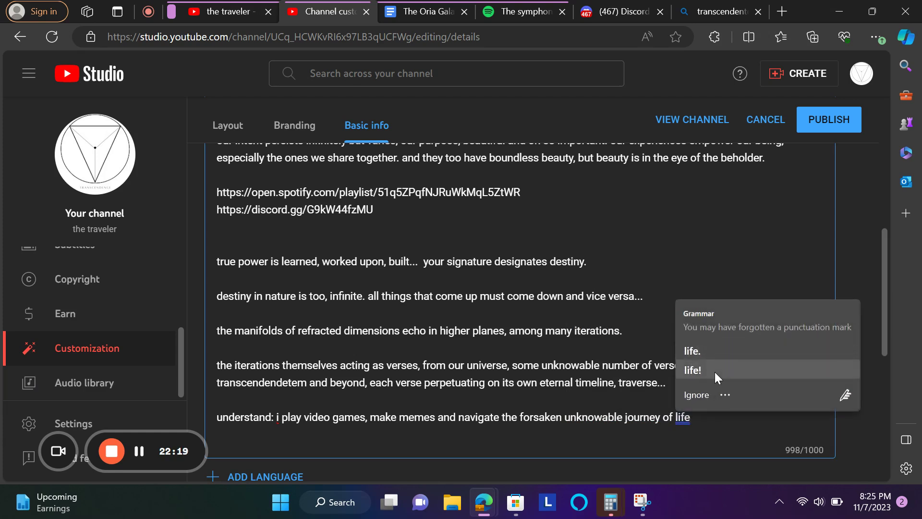
text(,)
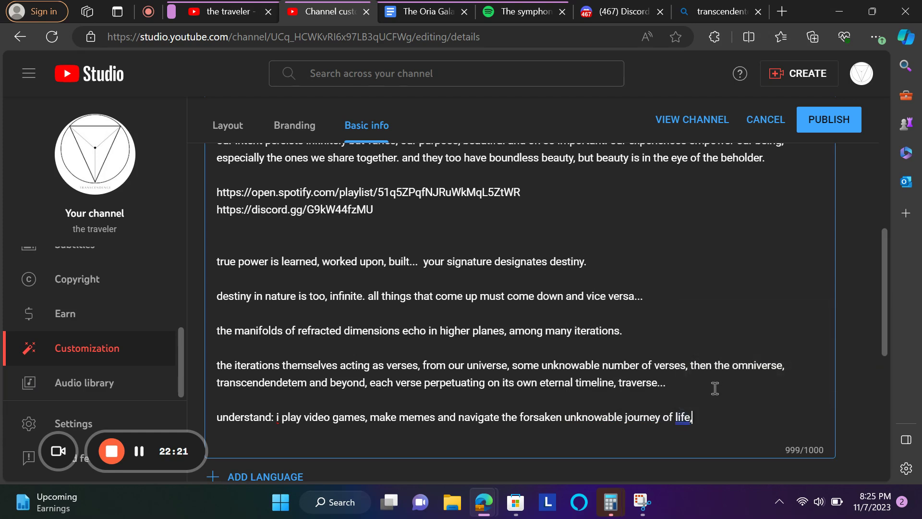
key(BackSpace)
text(wcvww)
key(BackSpace)
key(BackSpace)
key(BackSpace)
key(BackSpace)
key(BackSpace)
key(BackSpace)
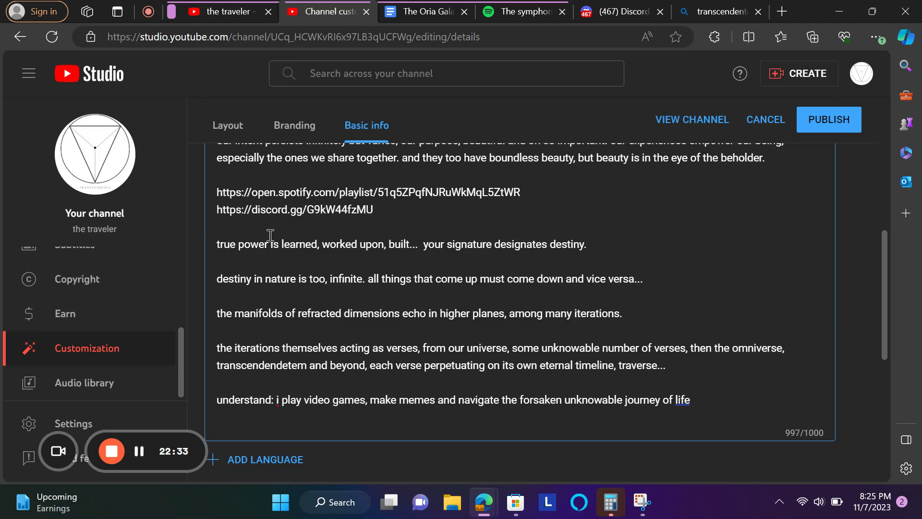
scroll(345, 272, up, 2)
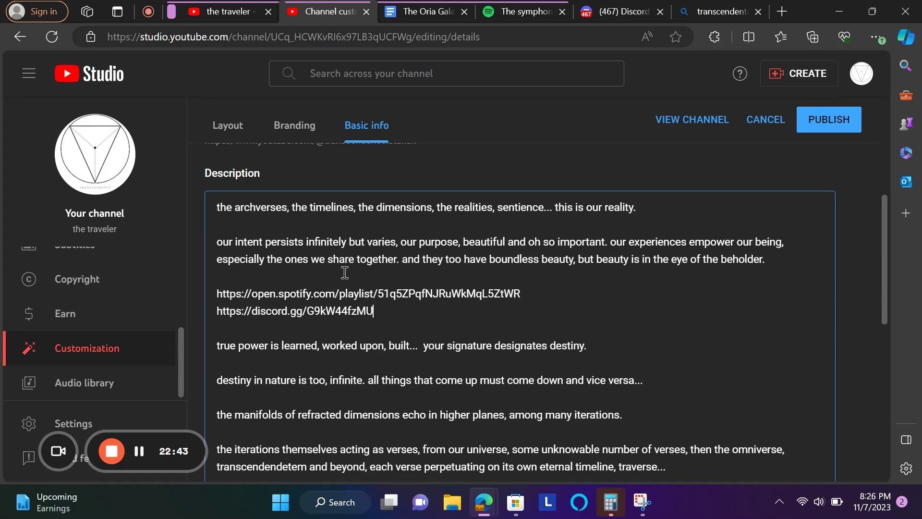
- Add a new link titled 'my music' and remove the wrongly pasted Discord URL
scroll(486, 200, down, 5)
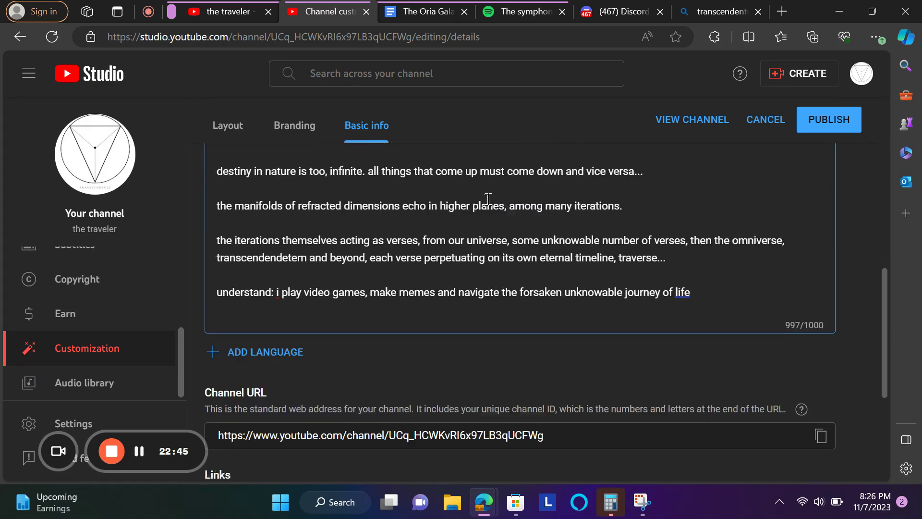
scroll(488, 199, down, 2)
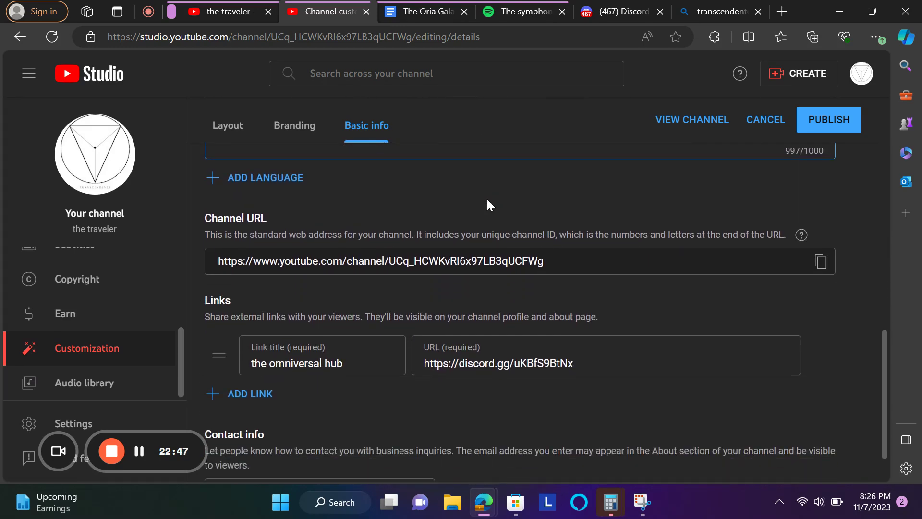
scroll(486, 197, up, 3)
scroll(487, 200, down, 2)
scroll(488, 199, down, 1)
scroll(488, 199, up, 6)
scroll(488, 199, down, 1)
scroll(488, 199, up, 2)
scroll(488, 199, up, 1)
scroll(488, 200, down, 10)
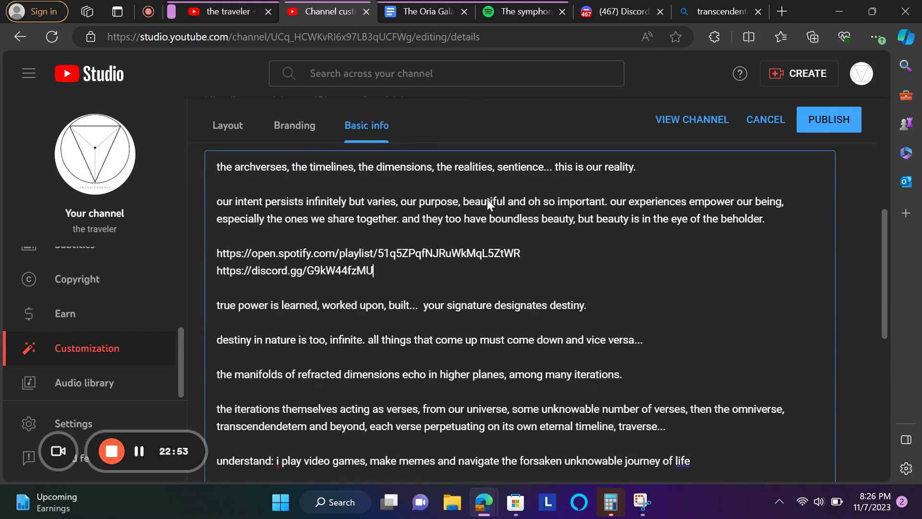
scroll(486, 197, down, 2)
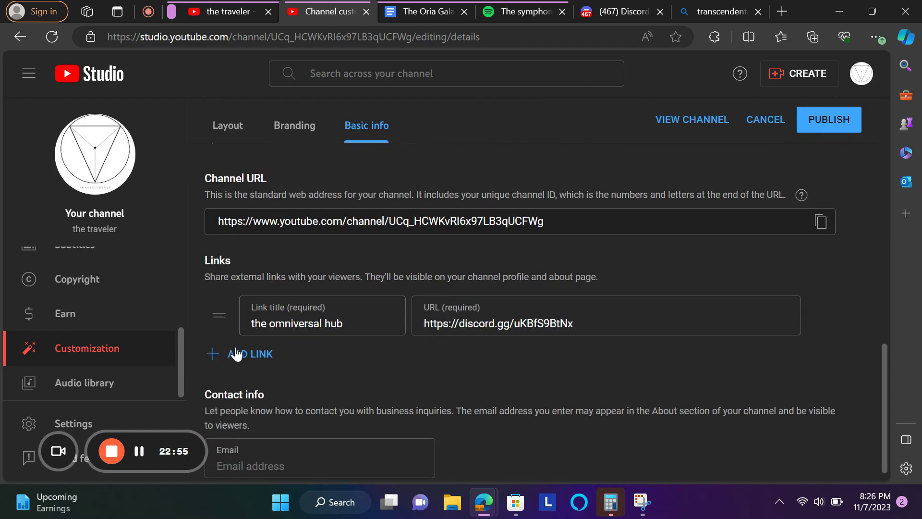
click(237, 352)
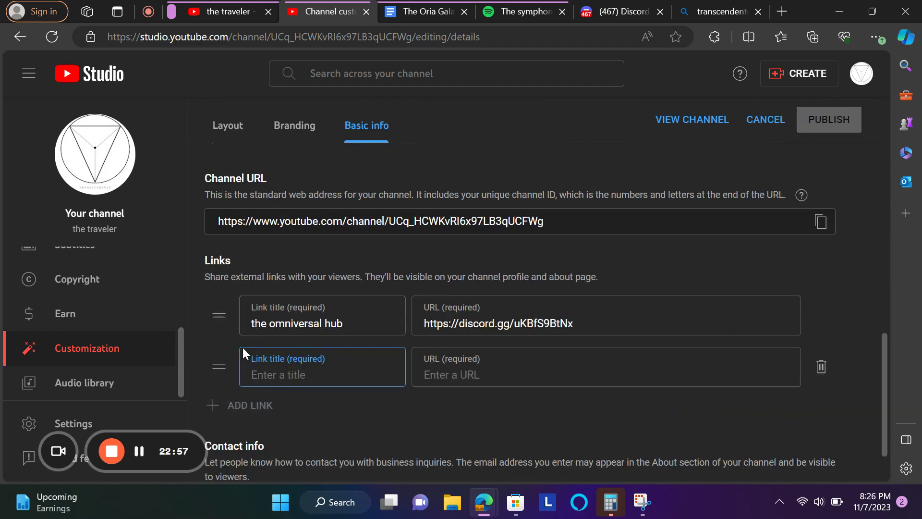
text(my music)
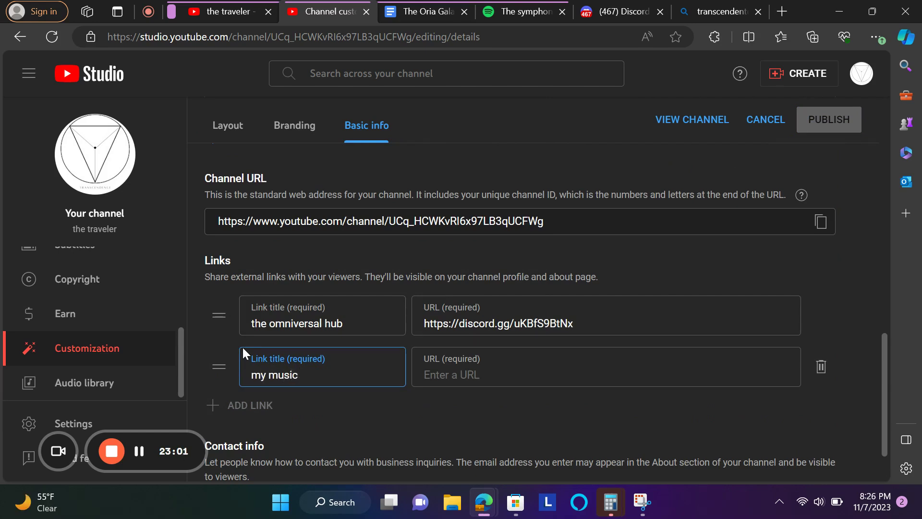
click(433, 373)
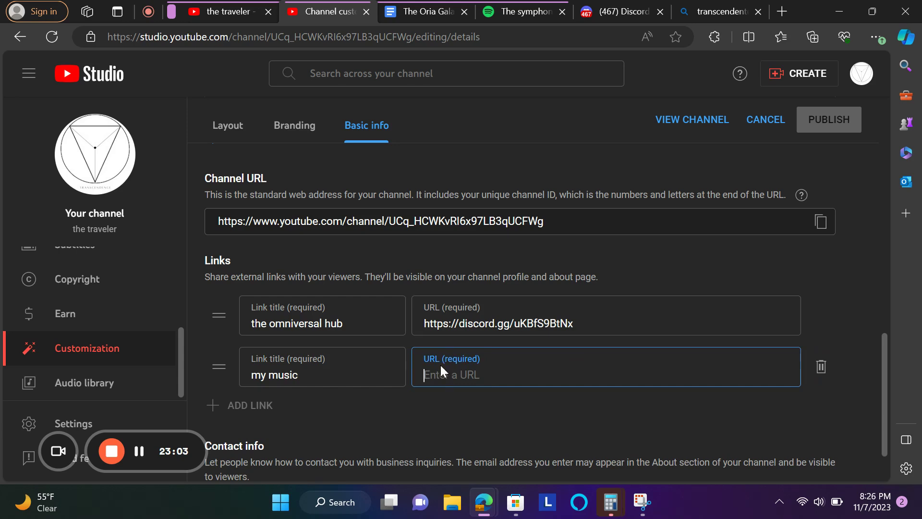
text(https://discord.gg/G9kW44fzMU)
triple_click(452, 373)
key(BackSpace)
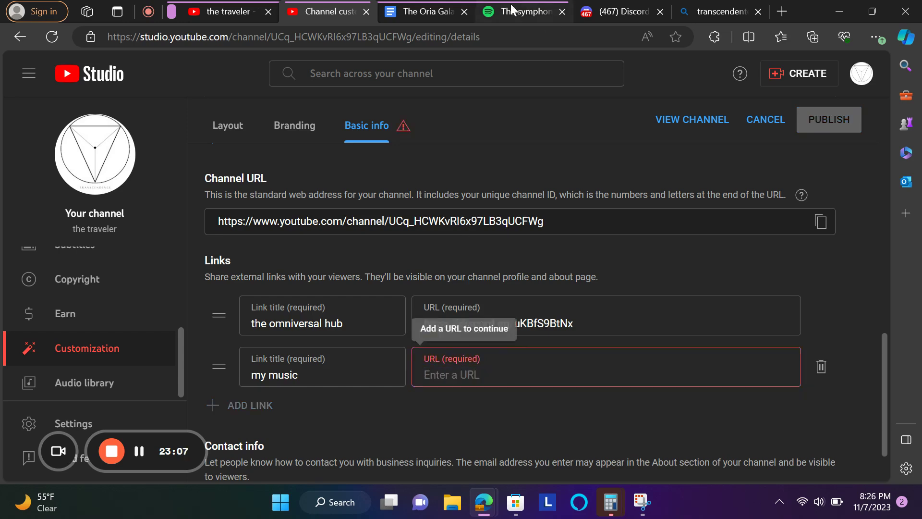
- Copy the Spotify playlist address and paste it as the 'my music' link URL
click(511, 4)
click(492, 36)
key(ctrl+c)
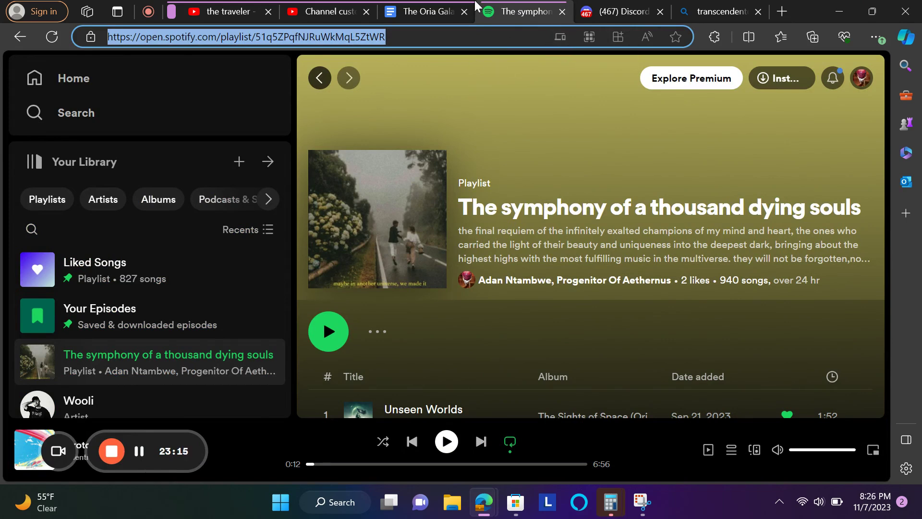
click(320, 11)
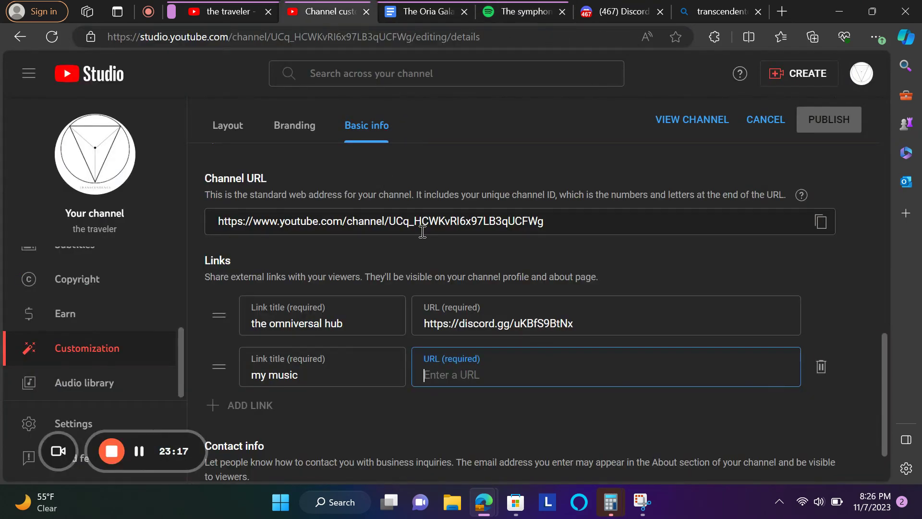
key(ctrl+v)
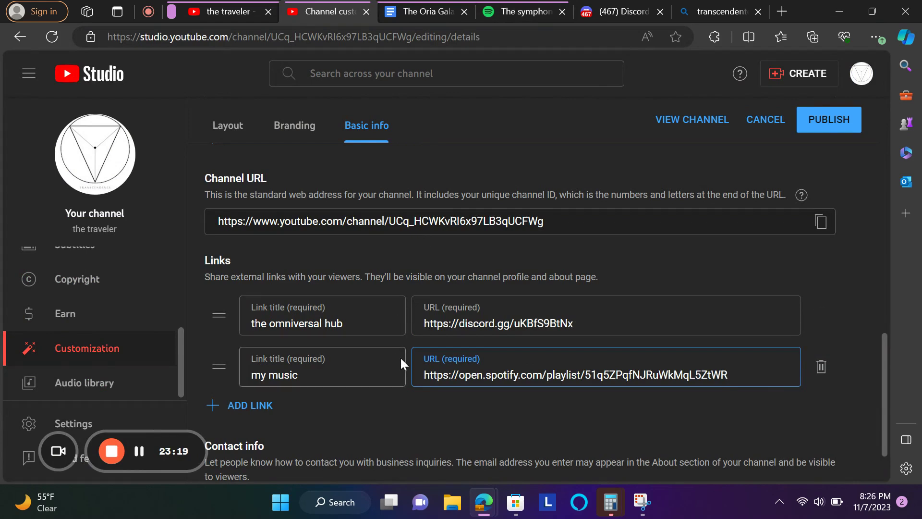
- Retitle the 'my music' link to 'music is love'
click(300, 376)
double_click(284, 381)
triple_click(284, 381)
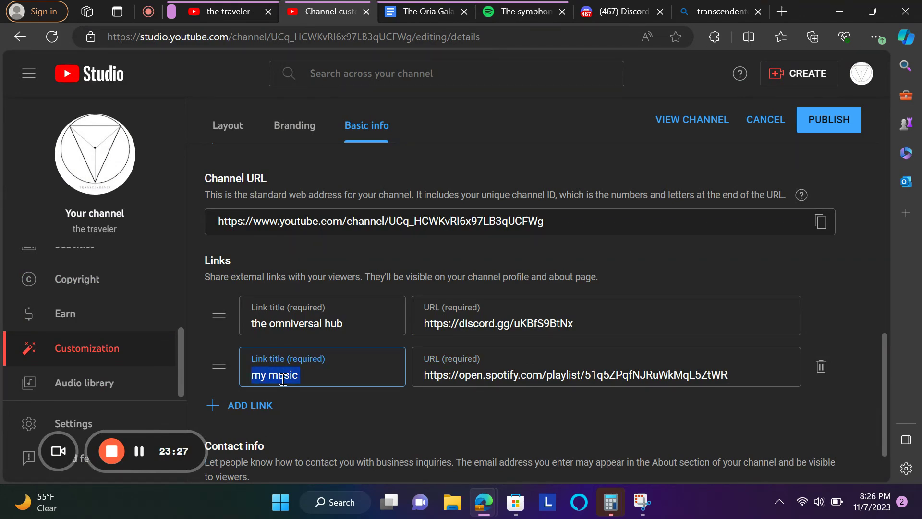
text(mu)
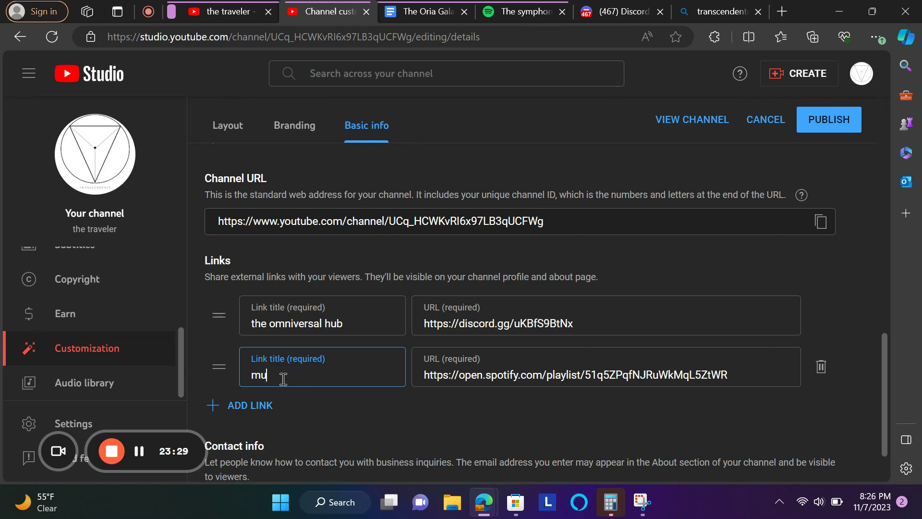
text(sic is )
text(b)
key(BackSpace)
key(BackSpace)
key(BackSpace)
key(BackSpace)
key(BackSpace)
text(is love)
- Close the Discord tab and the leftover transcendent search tab
click(646, 16)
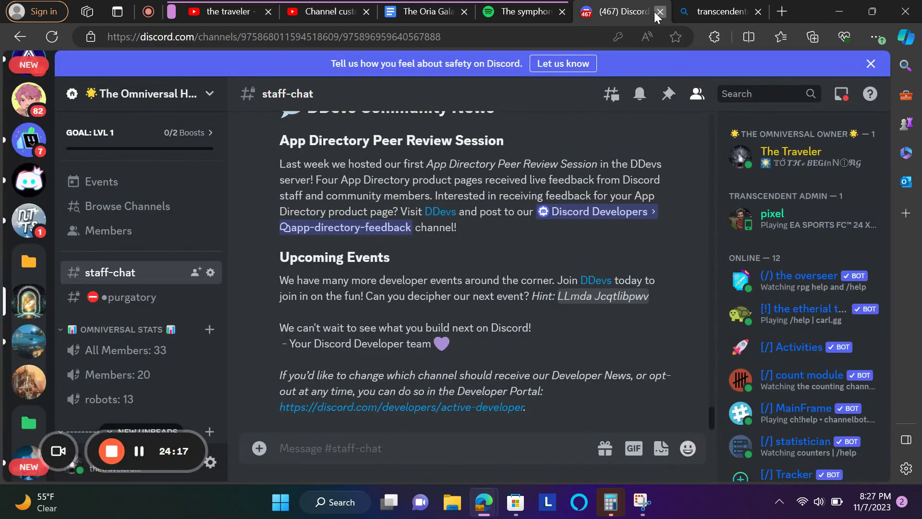
click(660, 11)
click(658, 12)
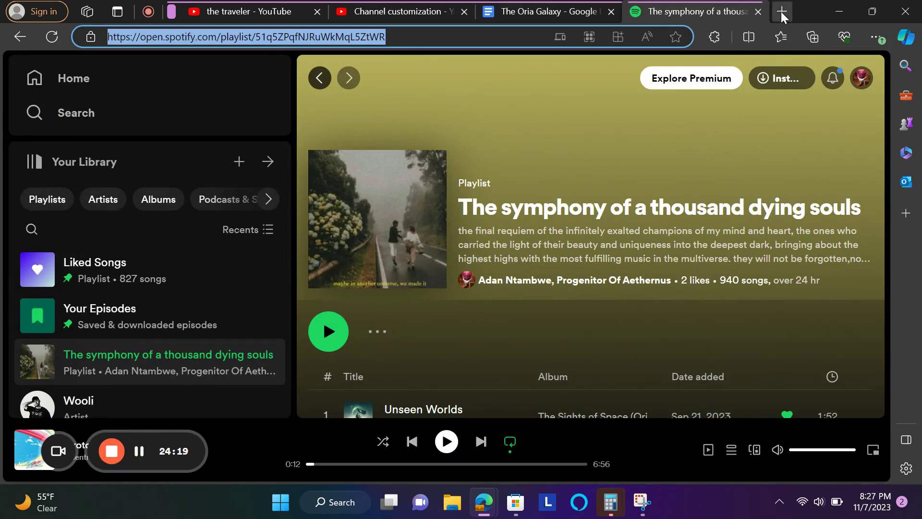
- Search the web for Google Drive from a new tab
click(782, 11)
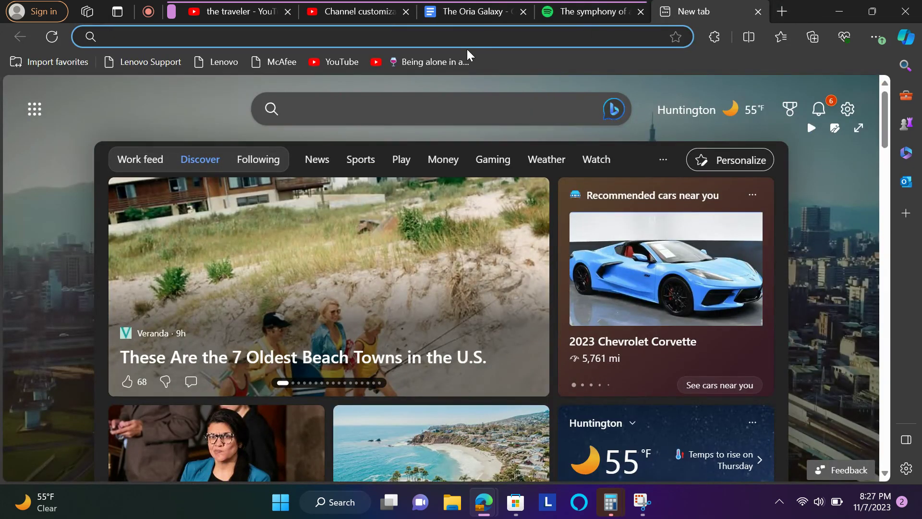
click(269, 11)
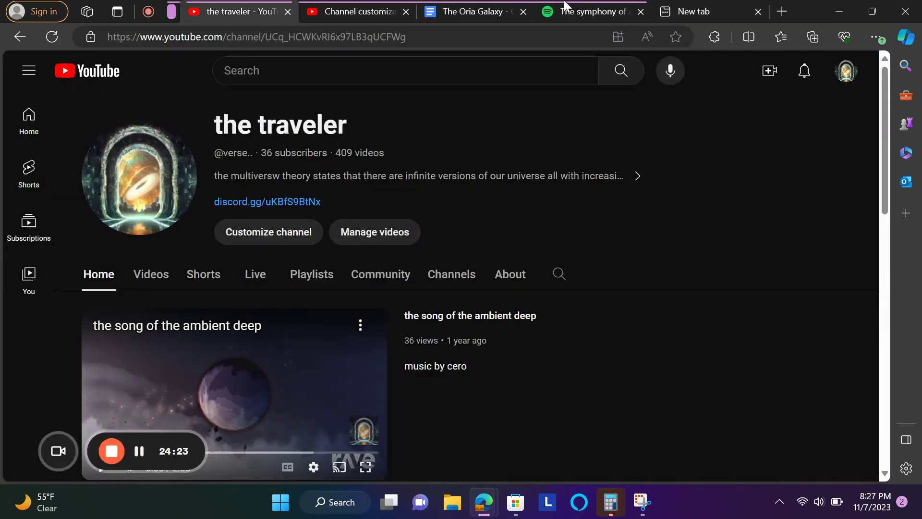
click(690, 17)
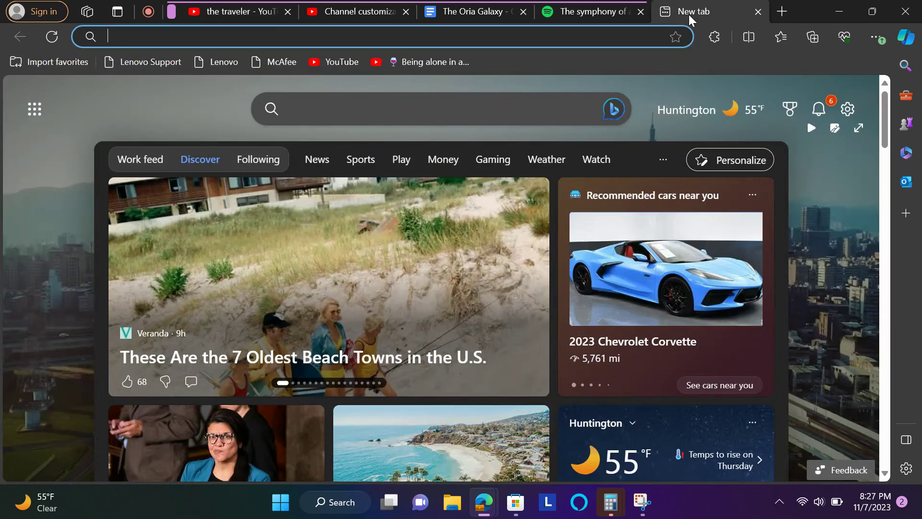
text(goog)
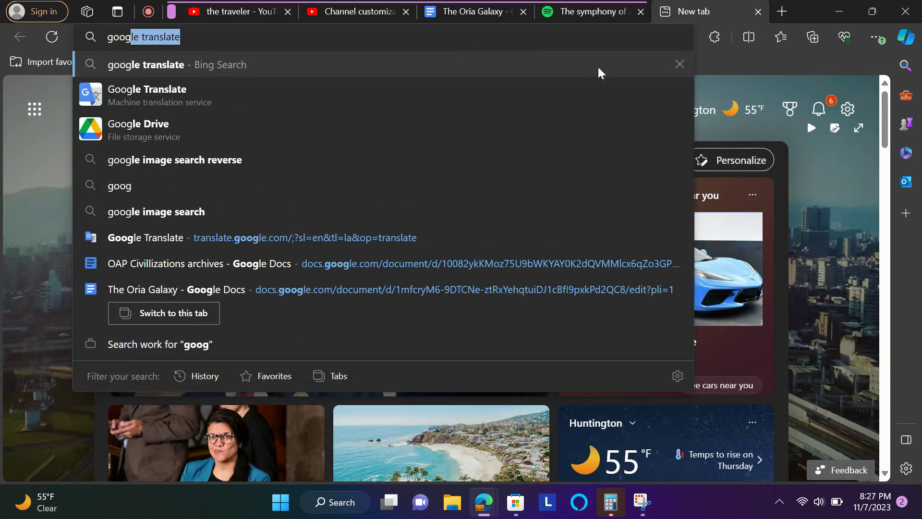
click(503, 124)
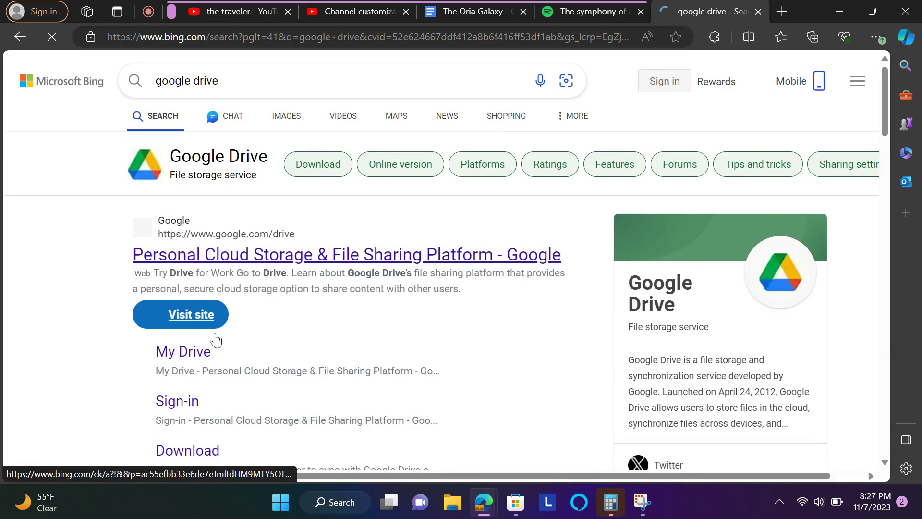
- Open Google Drive under the second Google account and dismiss the notifications offer
click(201, 352)
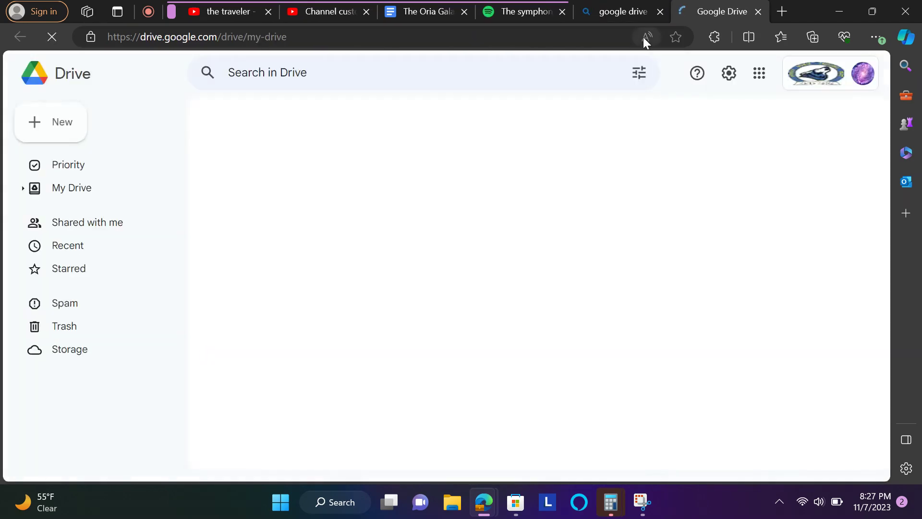
click(659, 14)
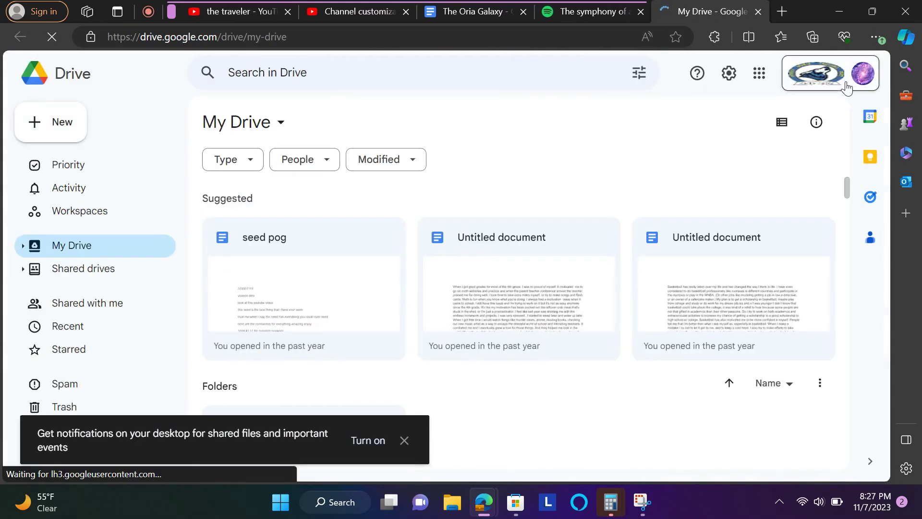
click(834, 78)
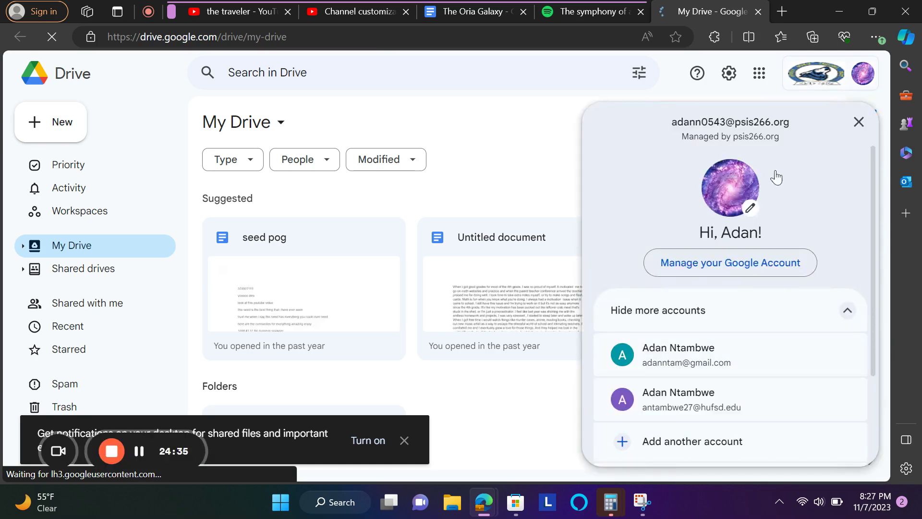
scroll(722, 261, down, 3)
scroll(722, 262, down, 3)
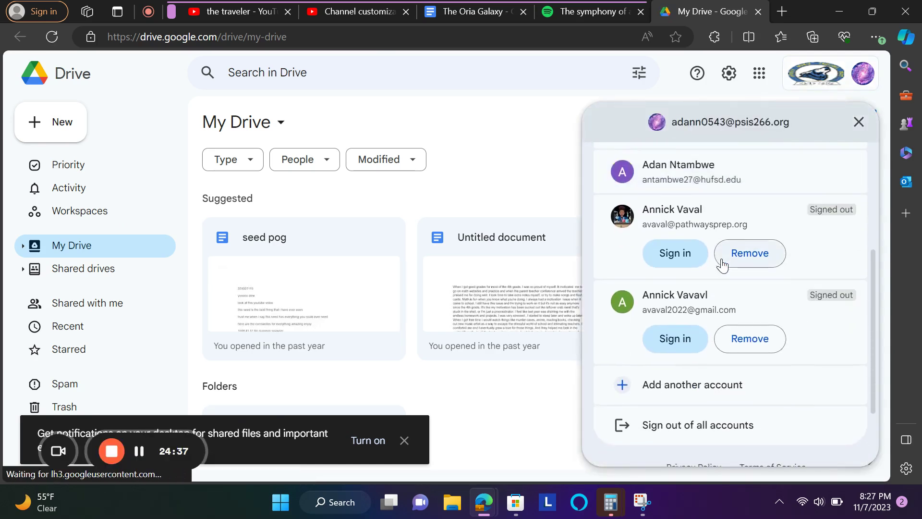
scroll(722, 262, up, 5)
scroll(721, 258, down, 1)
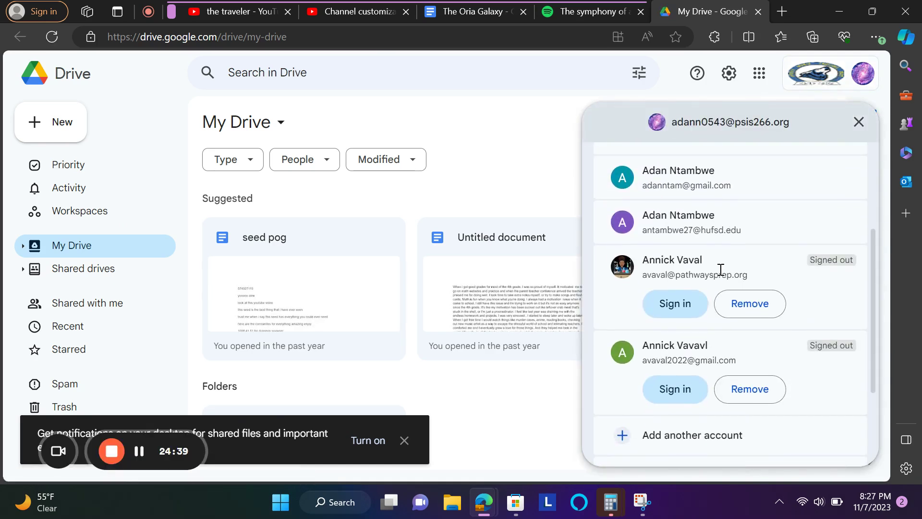
click(735, 181)
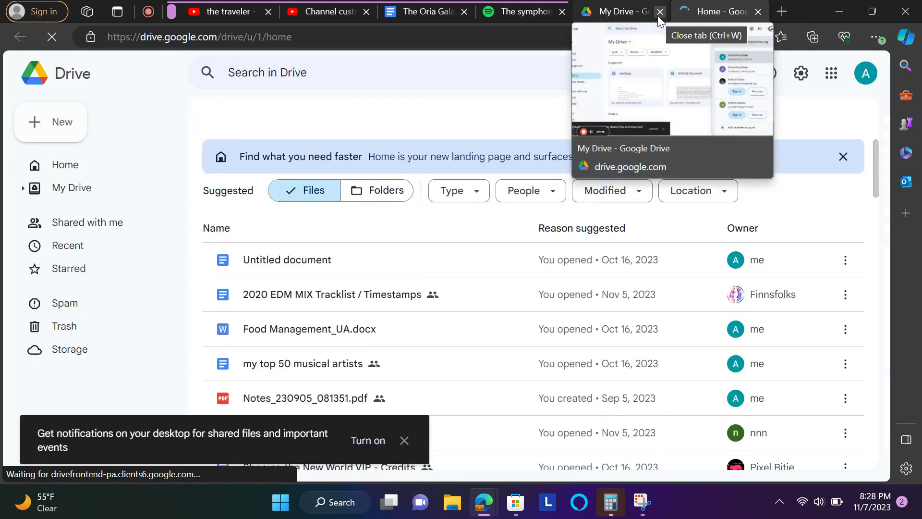
click(660, 12)
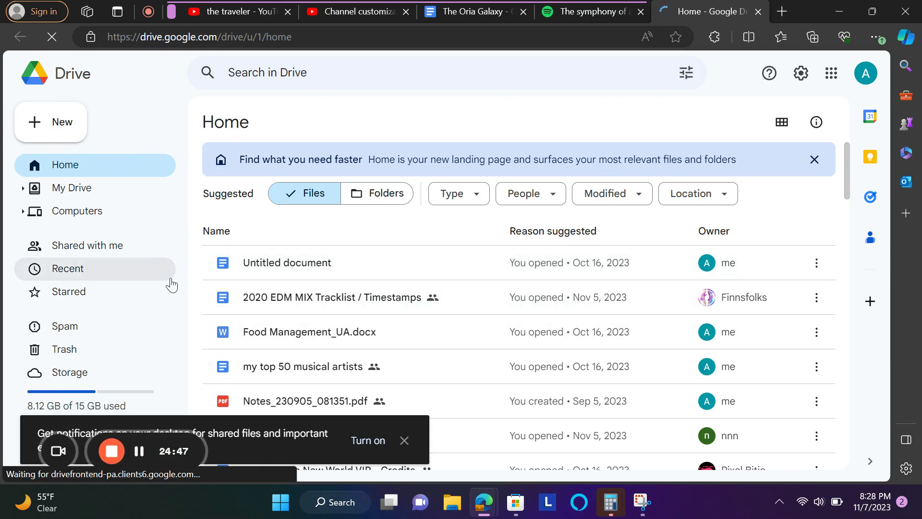
click(405, 442)
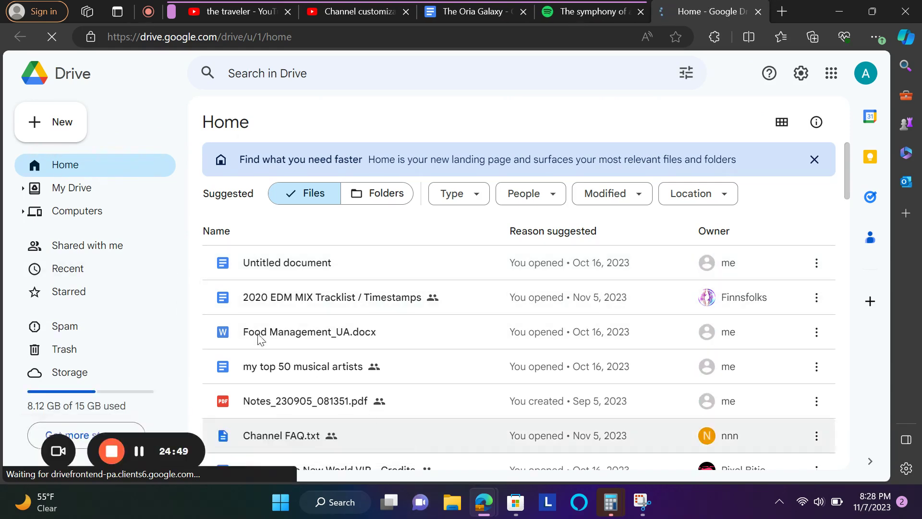
- Browse My Drive and check the file type filter without applying it
click(120, 195)
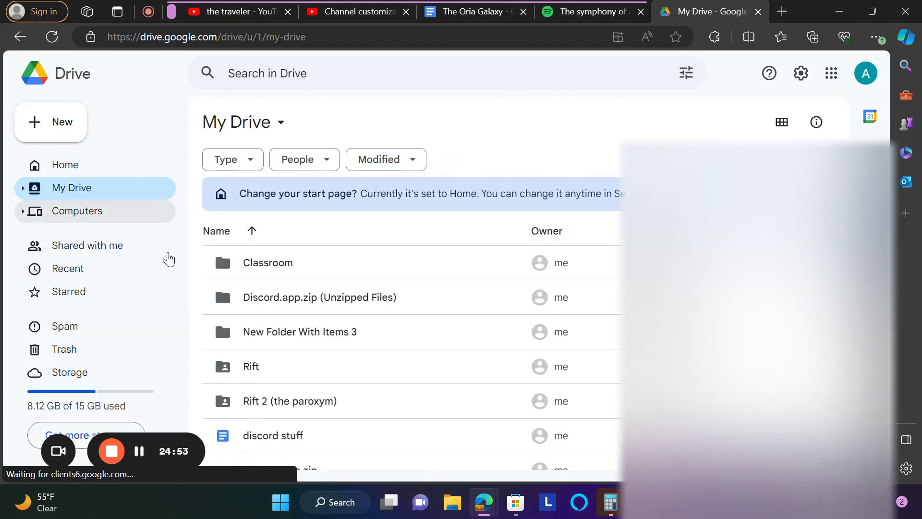
scroll(223, 363, down, 1)
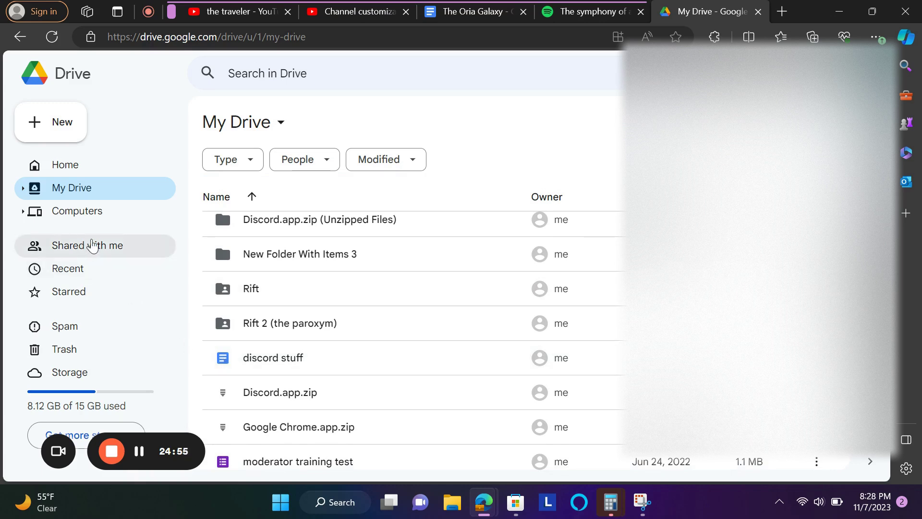
scroll(313, 282, down, 1)
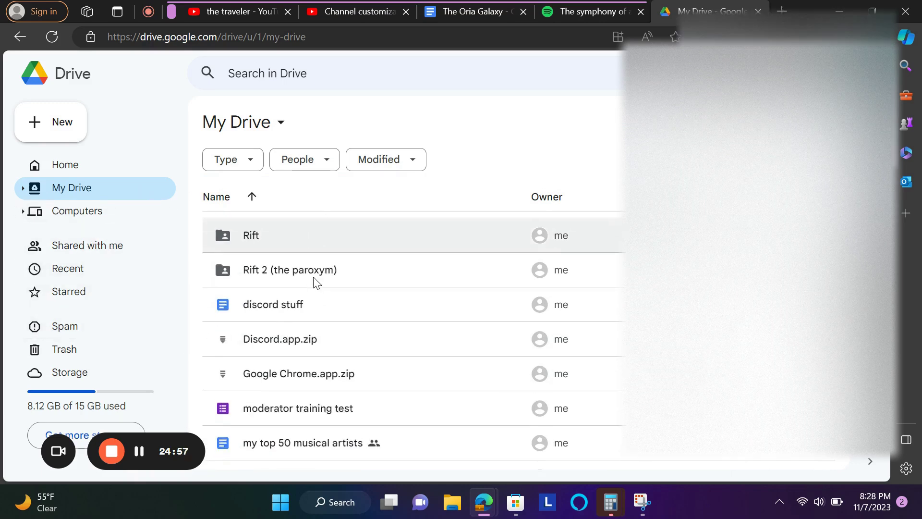
scroll(322, 274, up, 3)
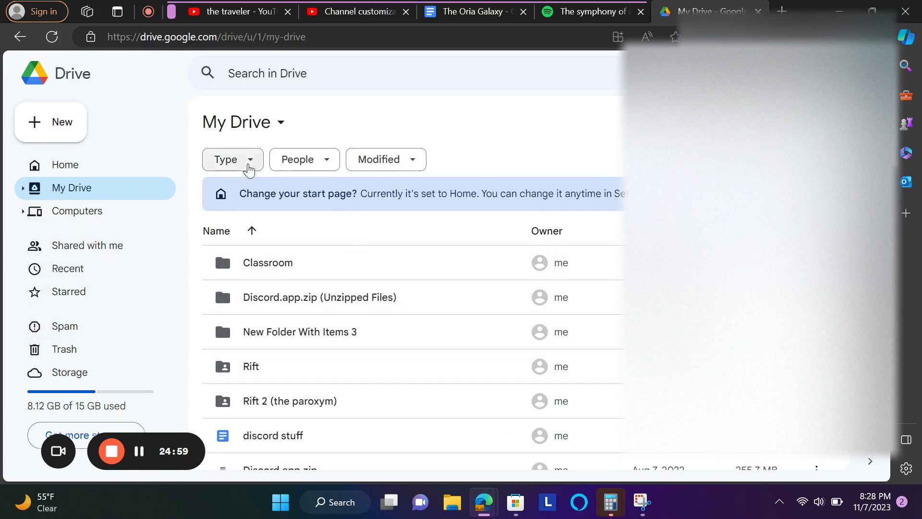
click(245, 161)
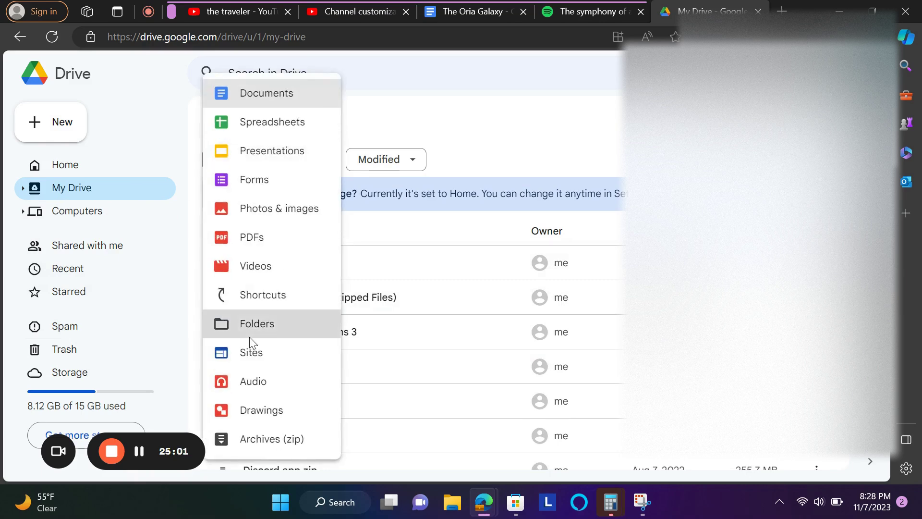
key(Escape)
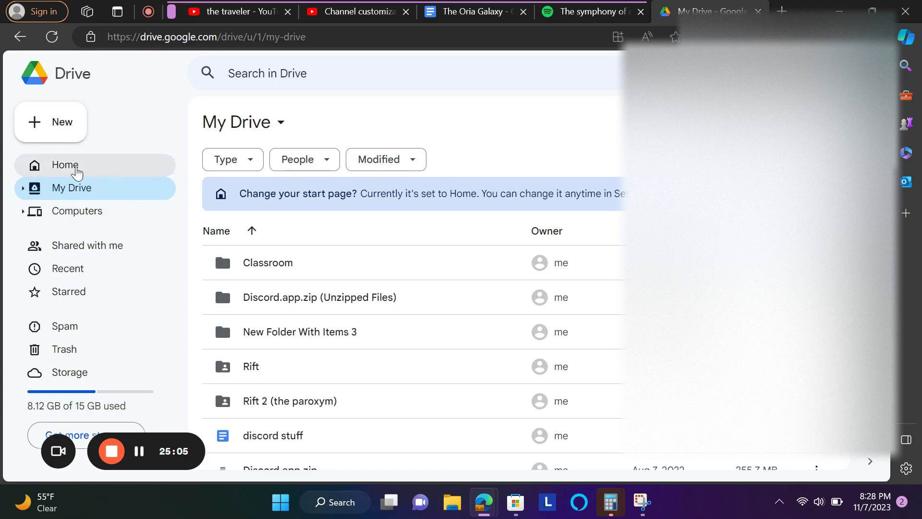
- From Home, pick the Folders chip and list all folders via the type:folder search
click(77, 172)
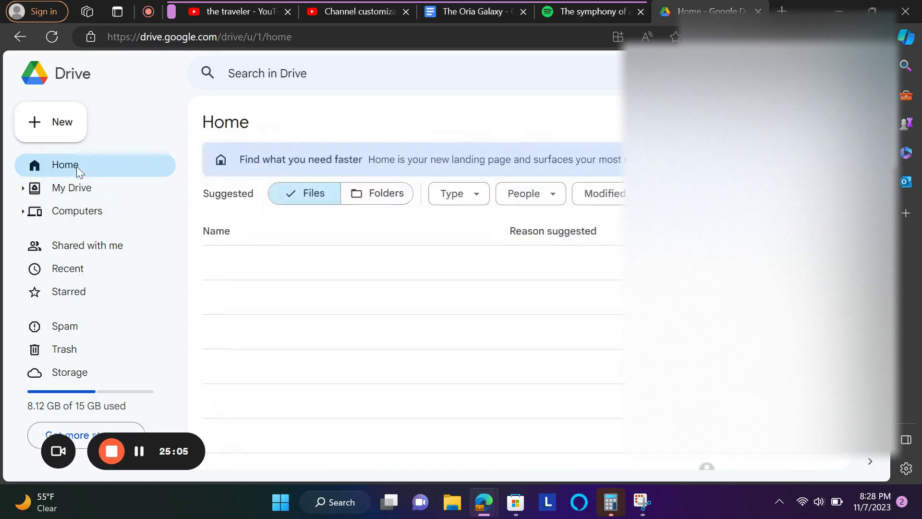
click(370, 197)
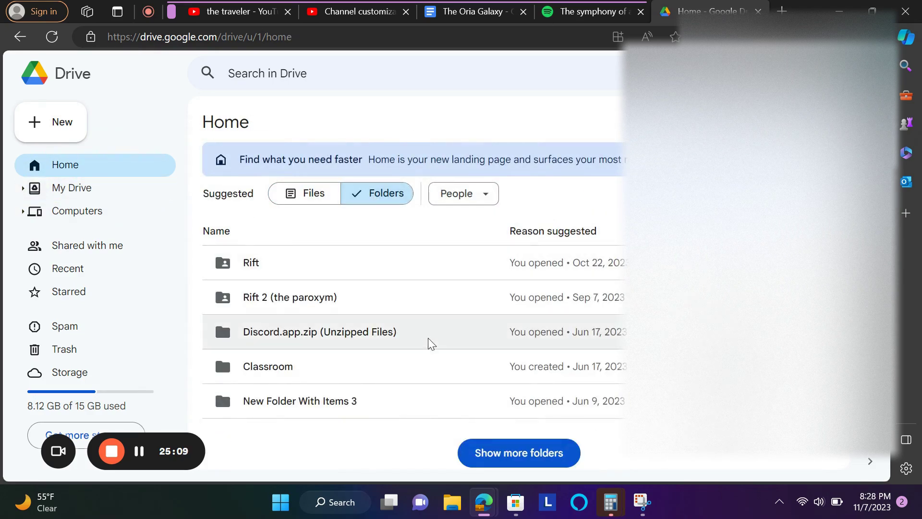
click(534, 446)
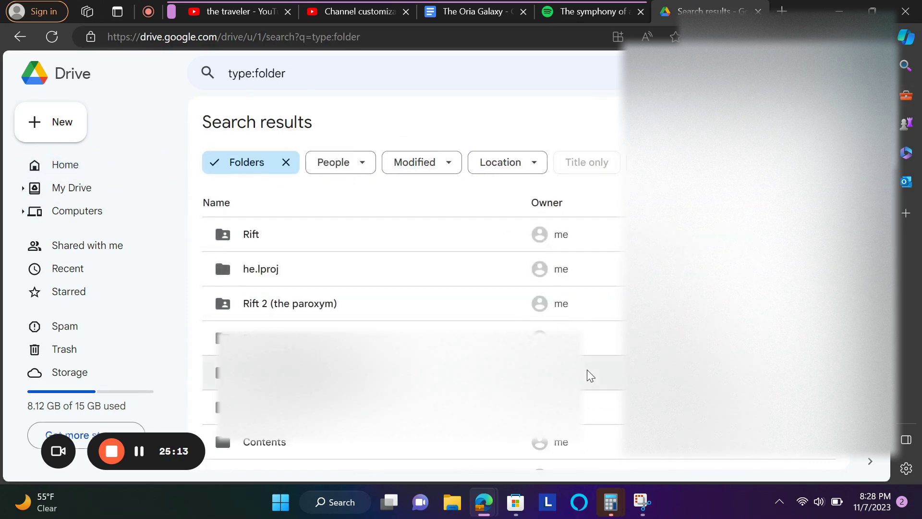
scroll(590, 375, down, 3)
scroll(590, 375, down, 10)
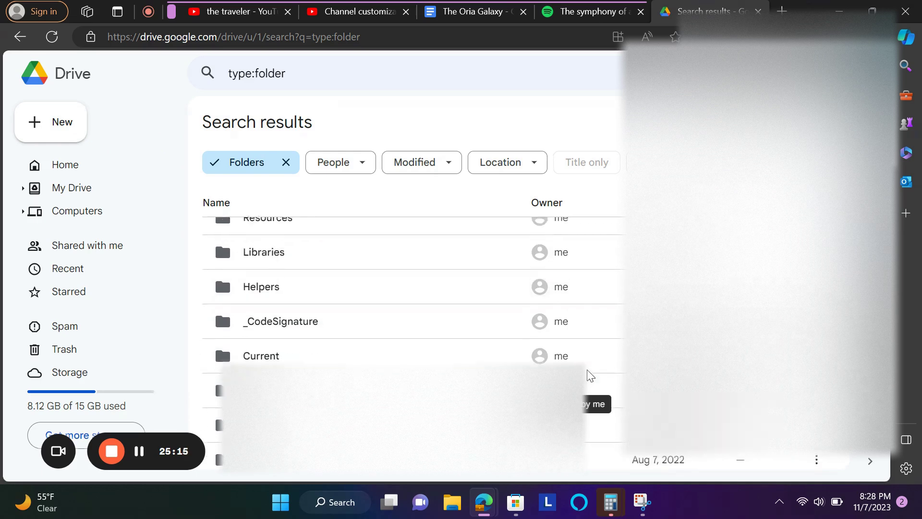
scroll(588, 375, down, 8)
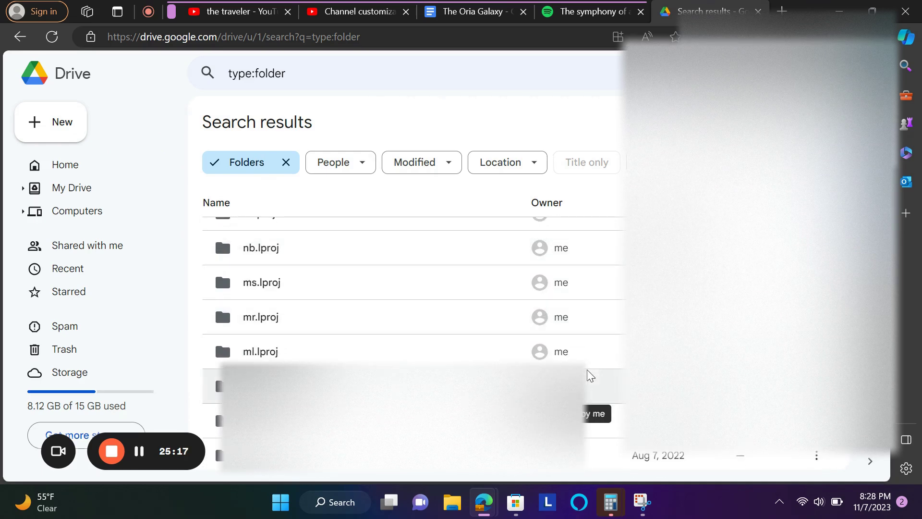
click(501, 70)
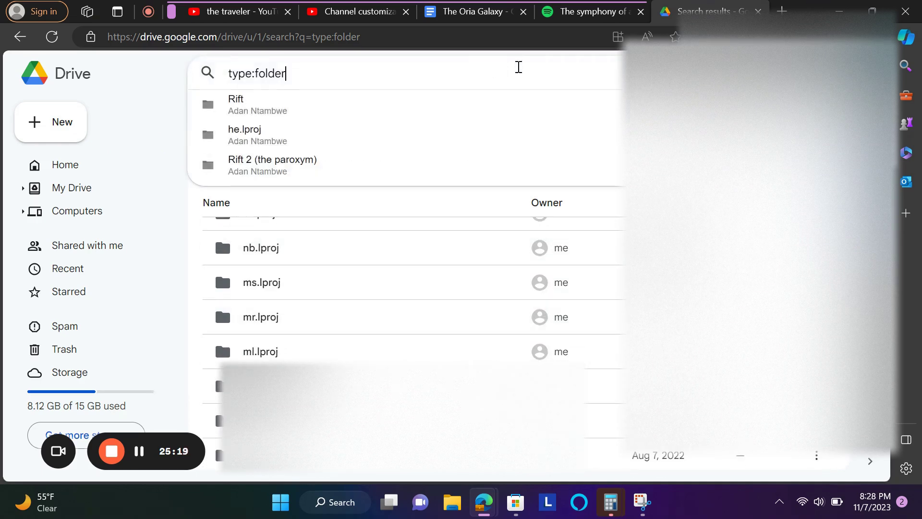
click(263, 92)
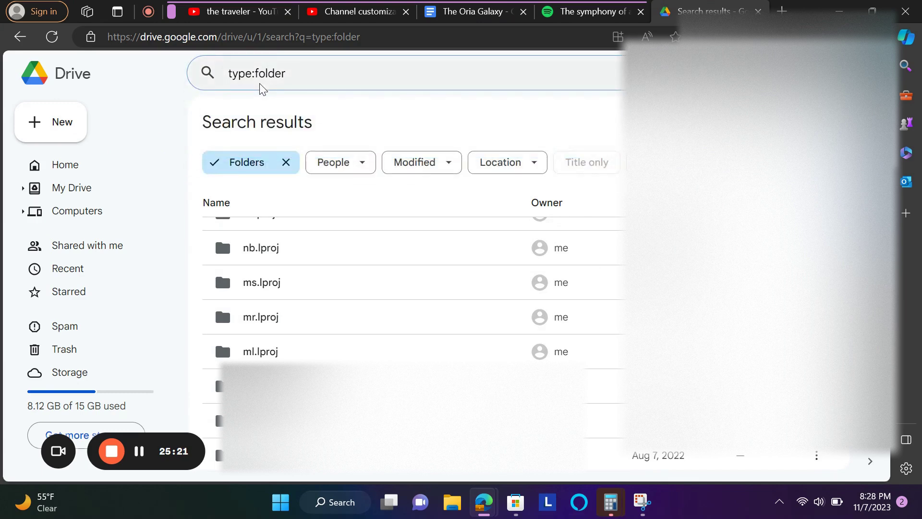
click(265, 77)
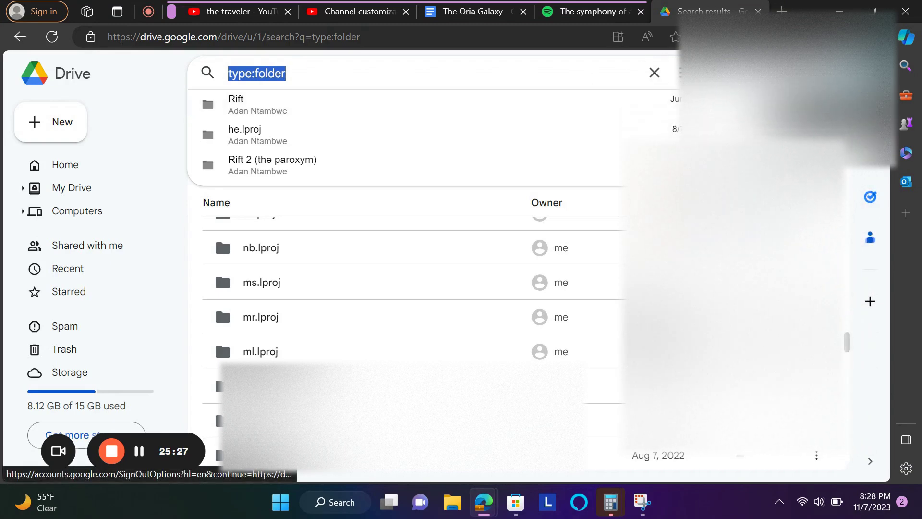
- Switch to the other account, open the imagination folder and select its web address
click(874, 73)
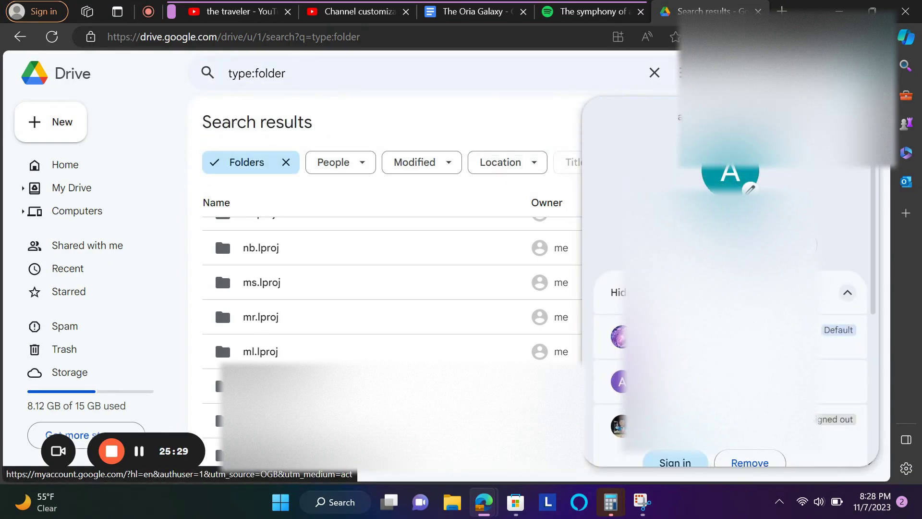
click(720, 382)
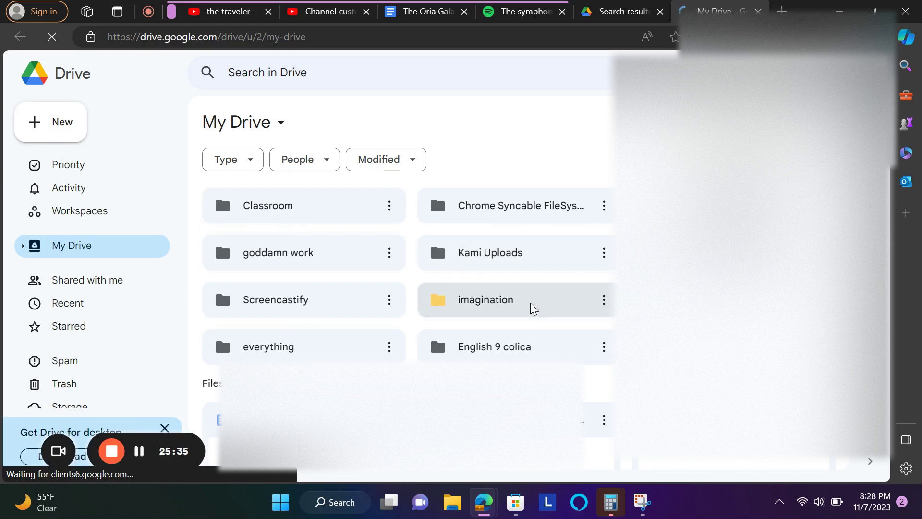
double_click(499, 310)
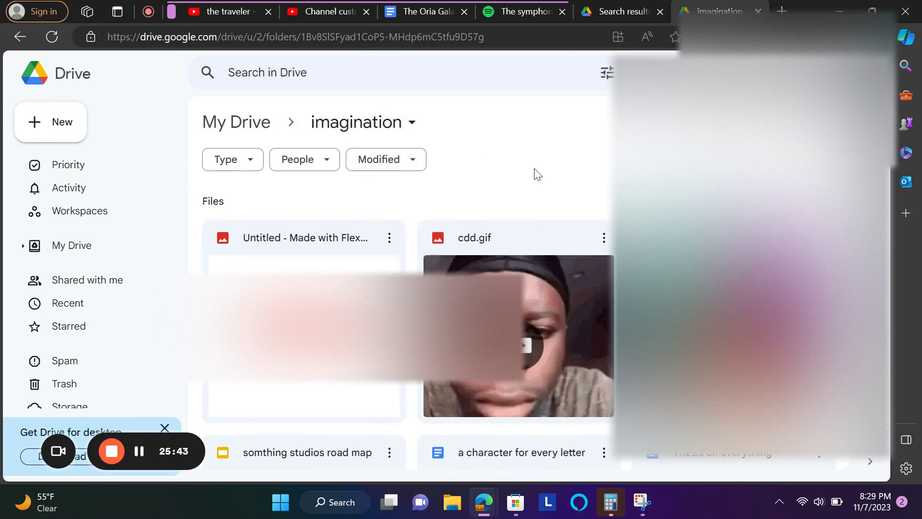
click(288, 38)
key(ctrl+c)
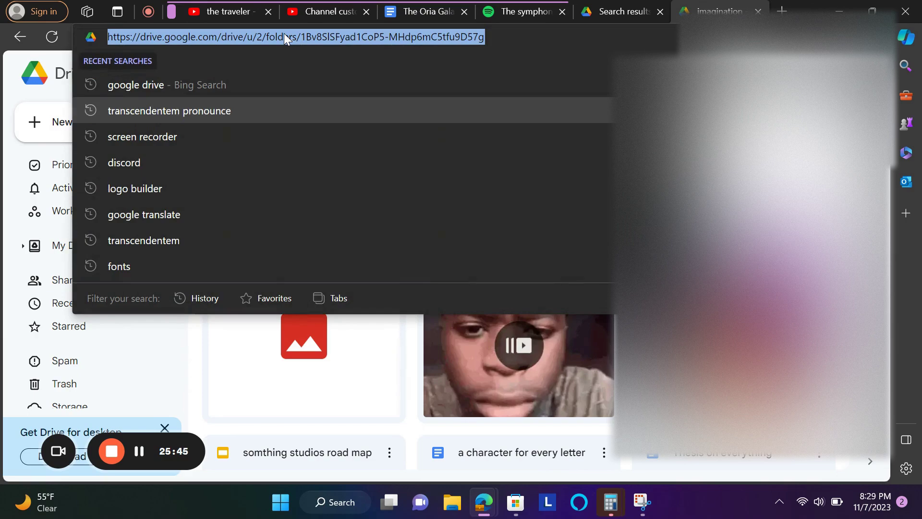
- Add a link titled 'percepts' with the imagination folder's address as its URL
click(336, 12)
scroll(392, 274, down, 1)
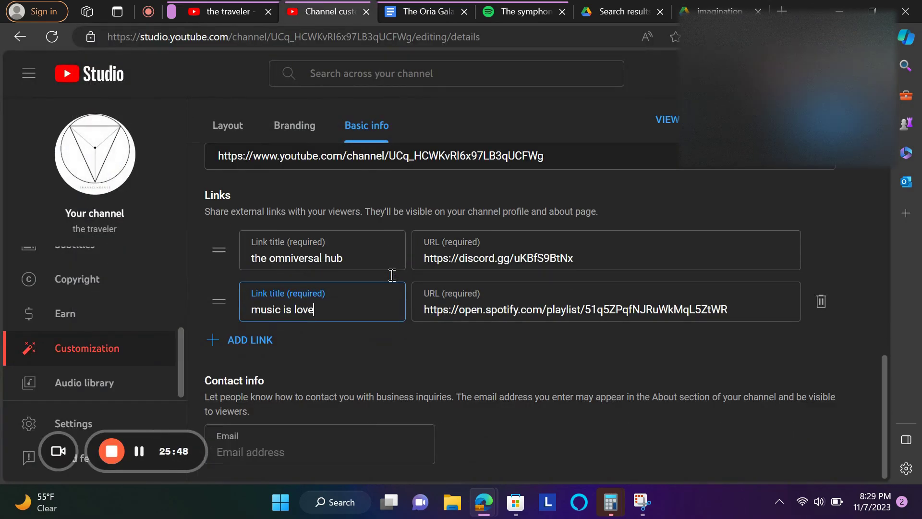
click(265, 327)
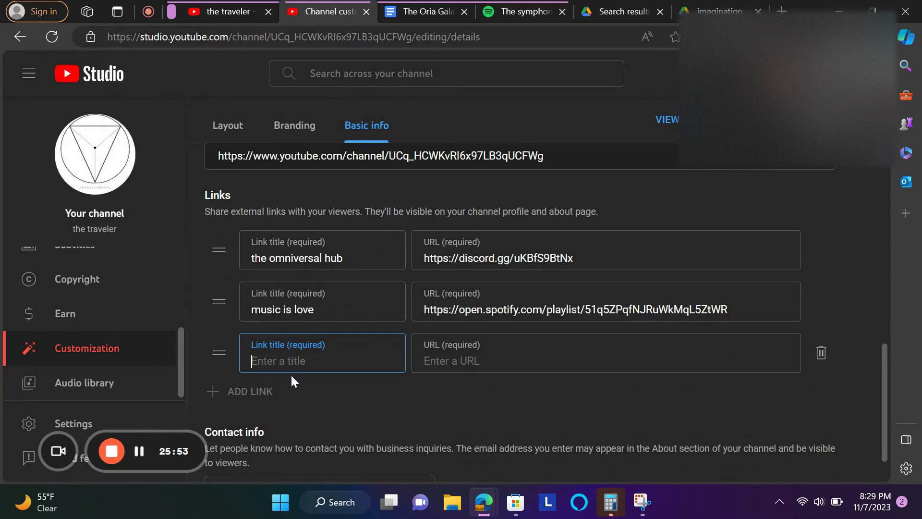
text(percepts)
click(434, 361)
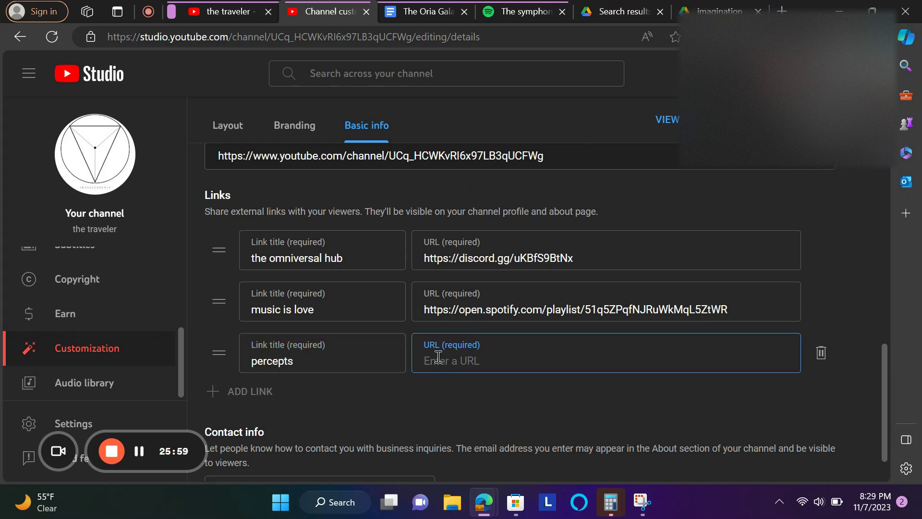
key(ctrl+v)
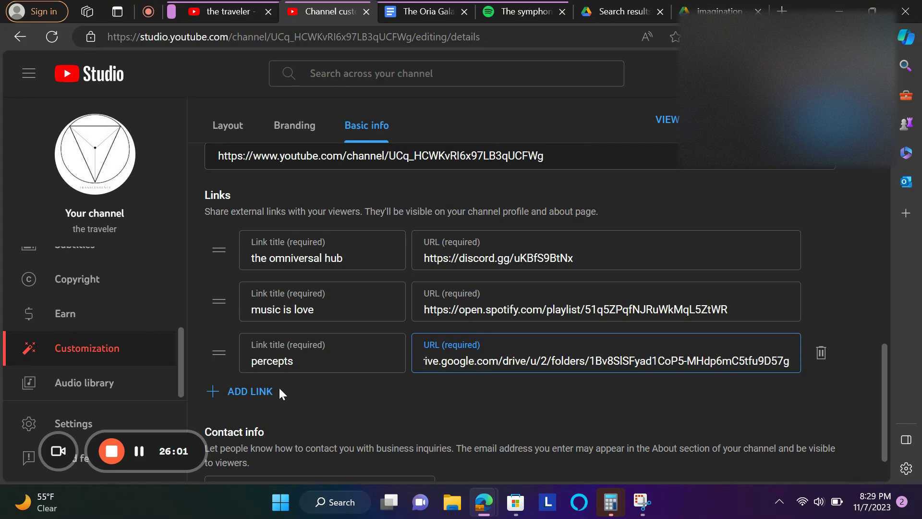
- Close the Drive search results and imagination folder tabs
click(662, 10)
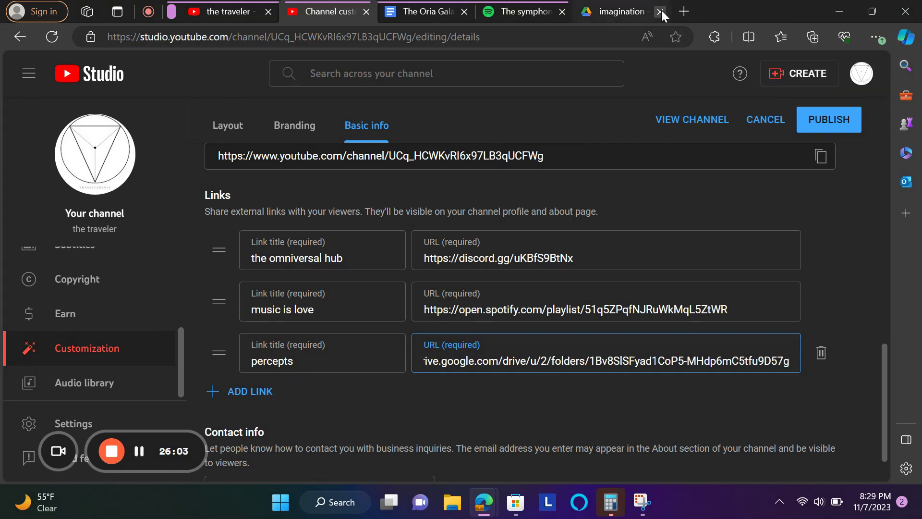
click(661, 10)
click(780, 18)
- Search Bing for 'library of babel', open libraryofbabel.info and select its address
text(libra)
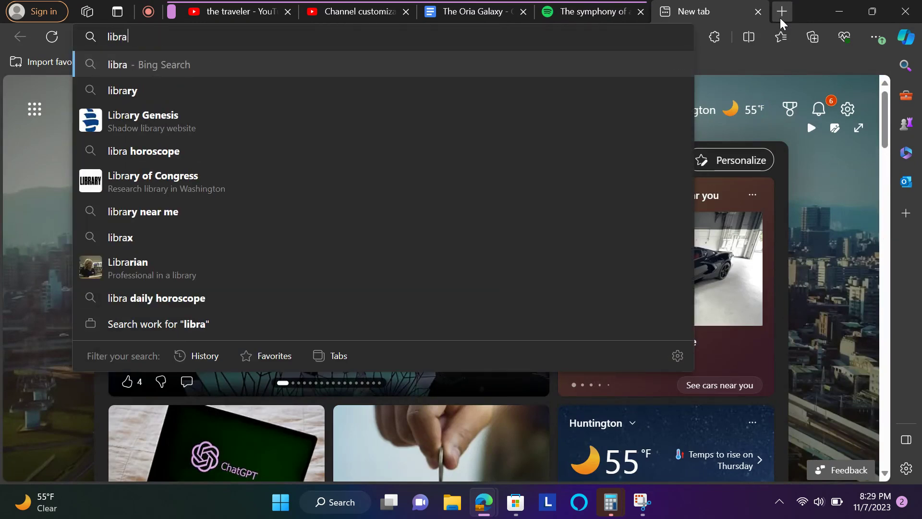
text(ry of babel)
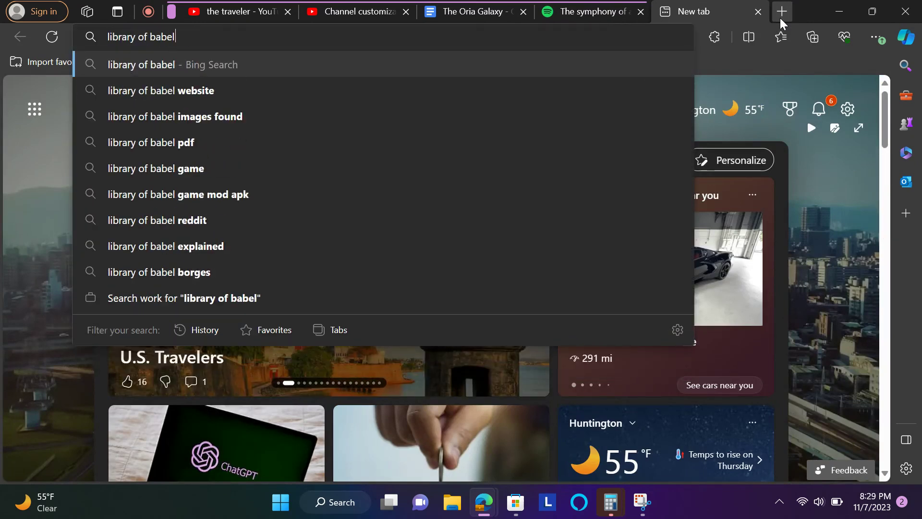
key(Return)
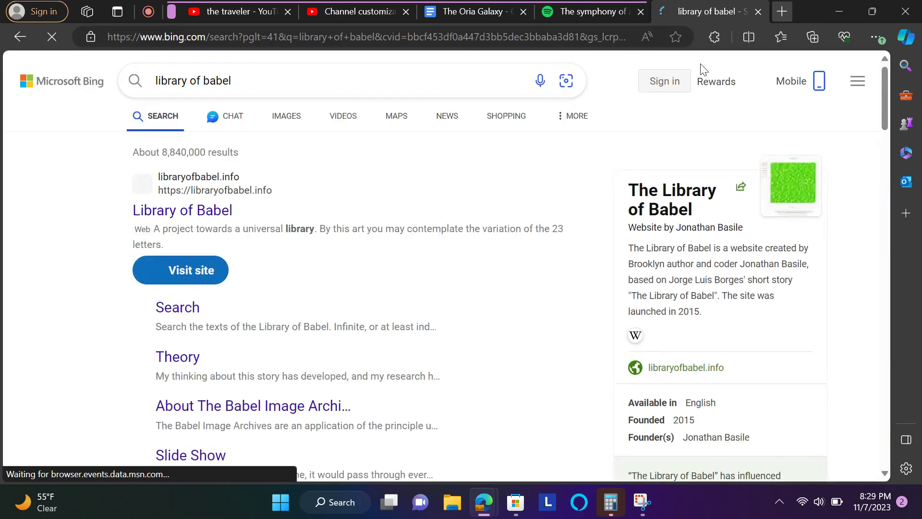
click(229, 215)
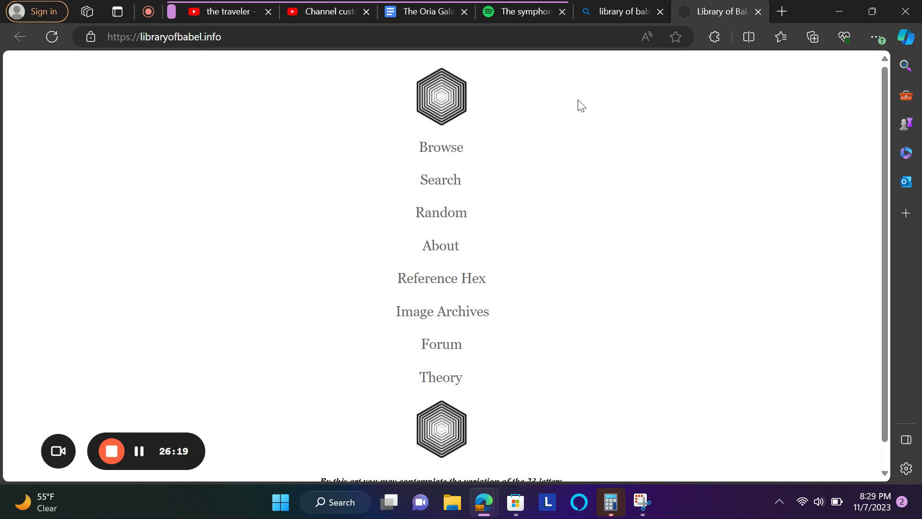
click(178, 43)
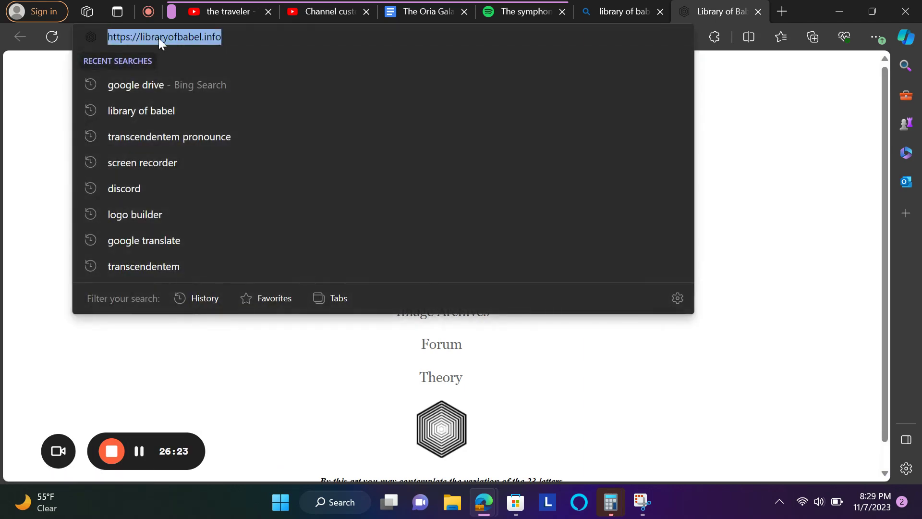
- Return to the YouTube Studio channel customization editor
click(603, 6)
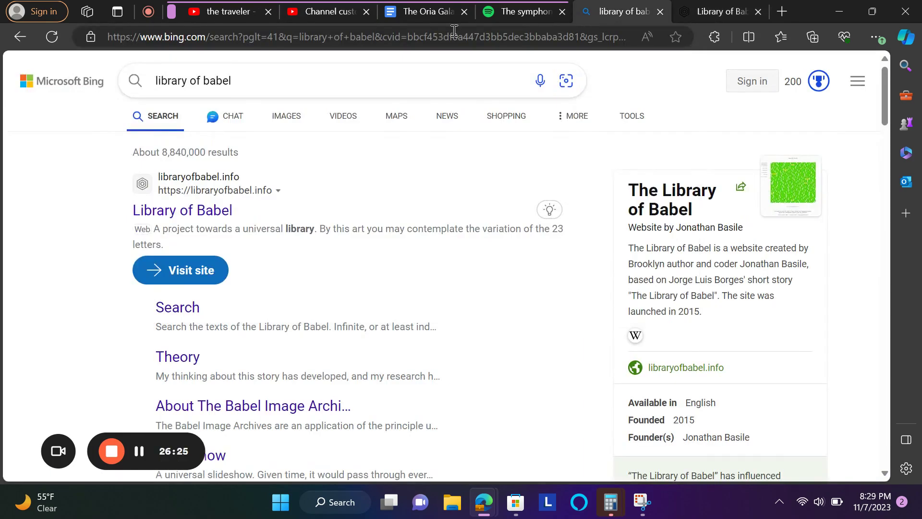
click(215, 13)
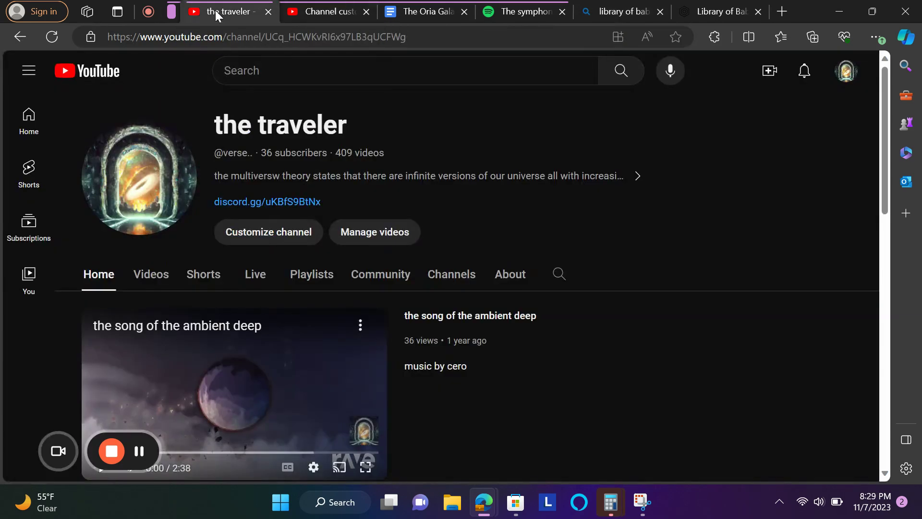
click(302, 12)
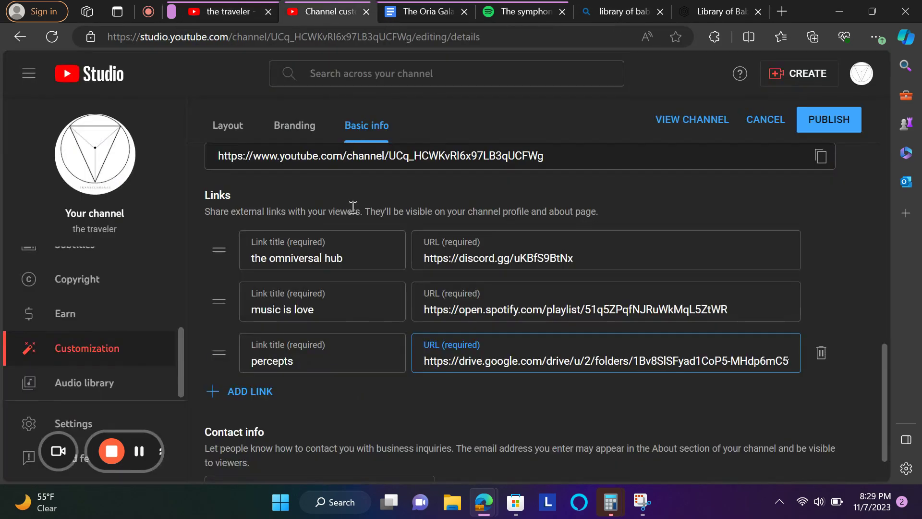
click(237, 393)
text(secerts of real)
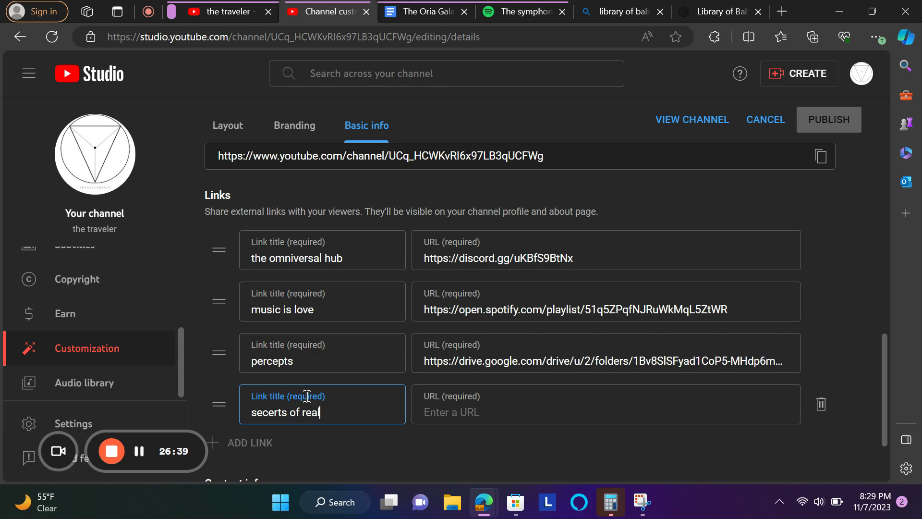
click(439, 400)
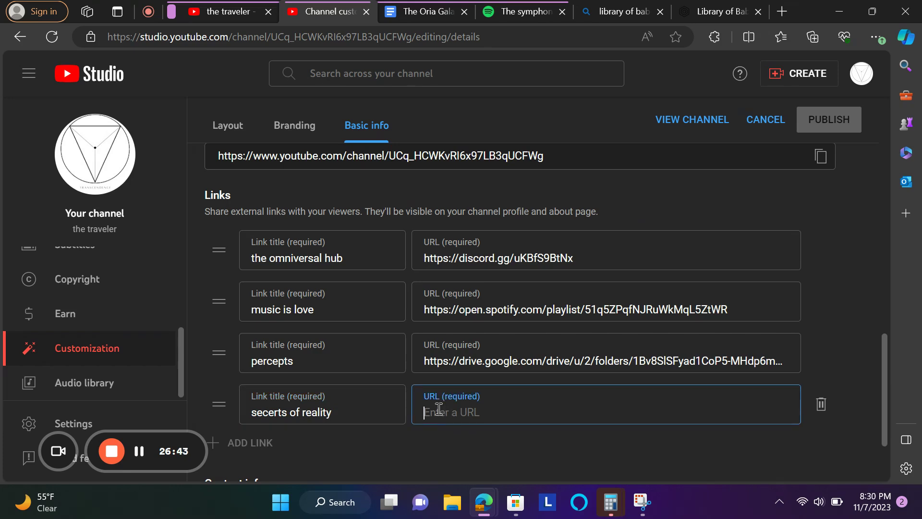
text(https://libraryofbabel.info/)
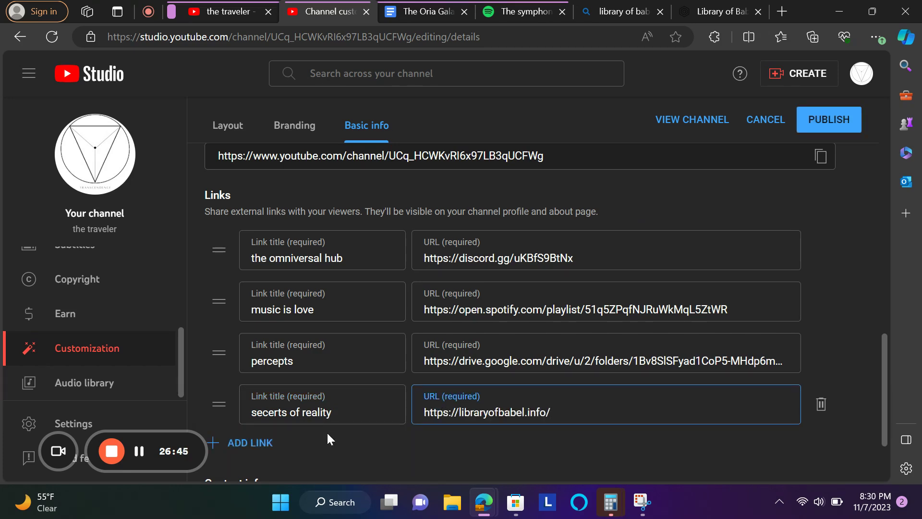
- Close the Bing results and Library of Babel tabs
scroll(328, 434, down, 1)
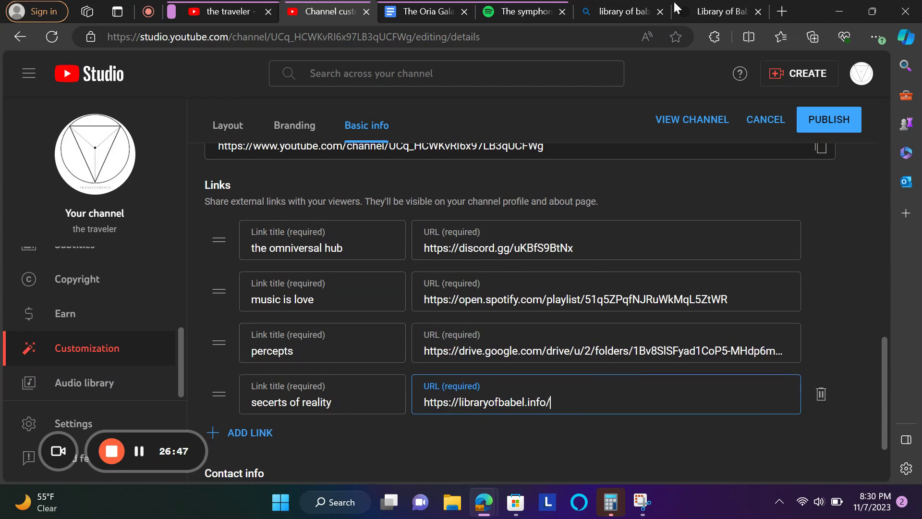
click(660, 11)
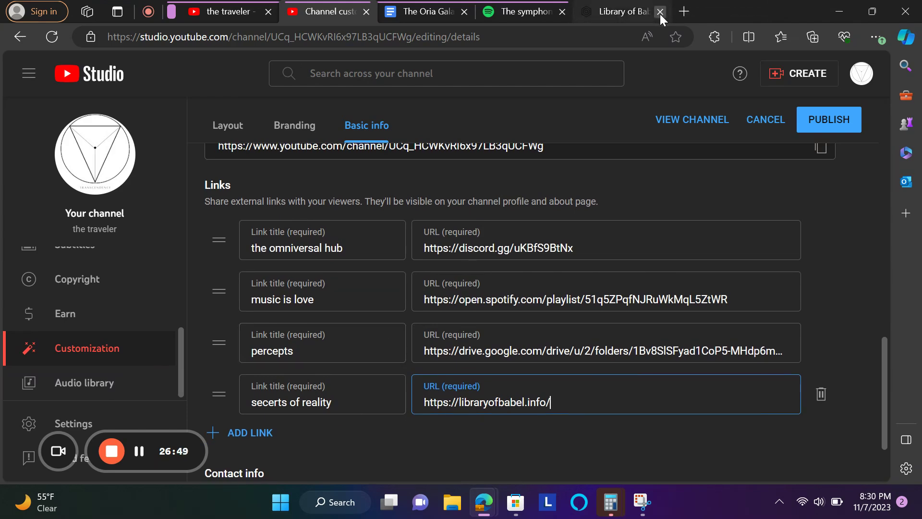
click(660, 12)
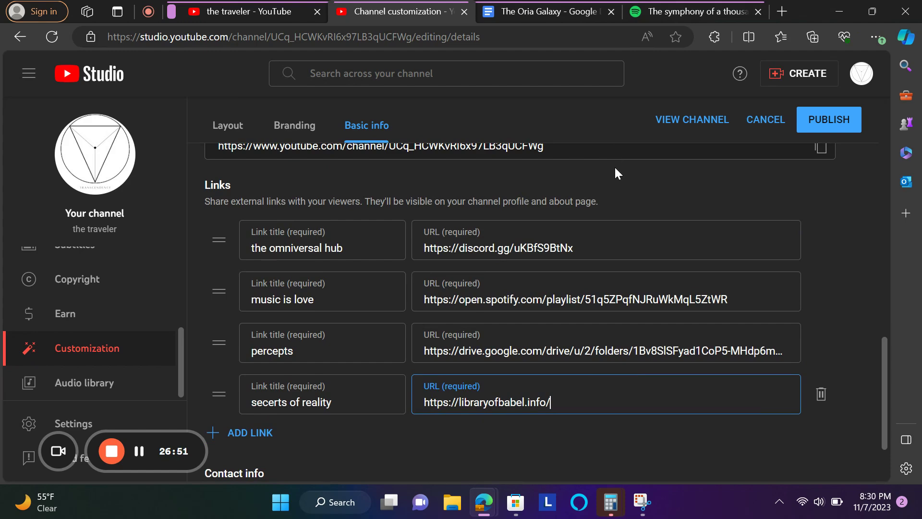
- Scroll up to the channel description and select the discord.gg invite link text
scroll(615, 165, up, 5)
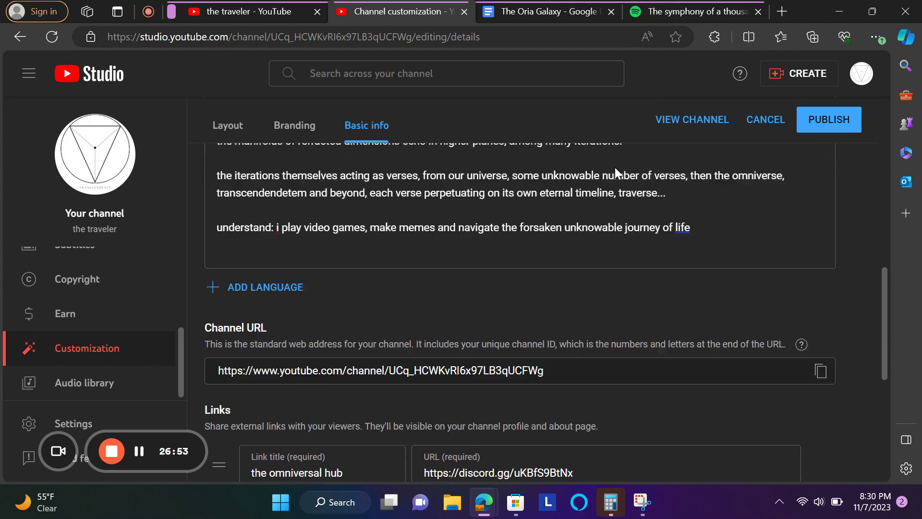
scroll(615, 167, up, 1)
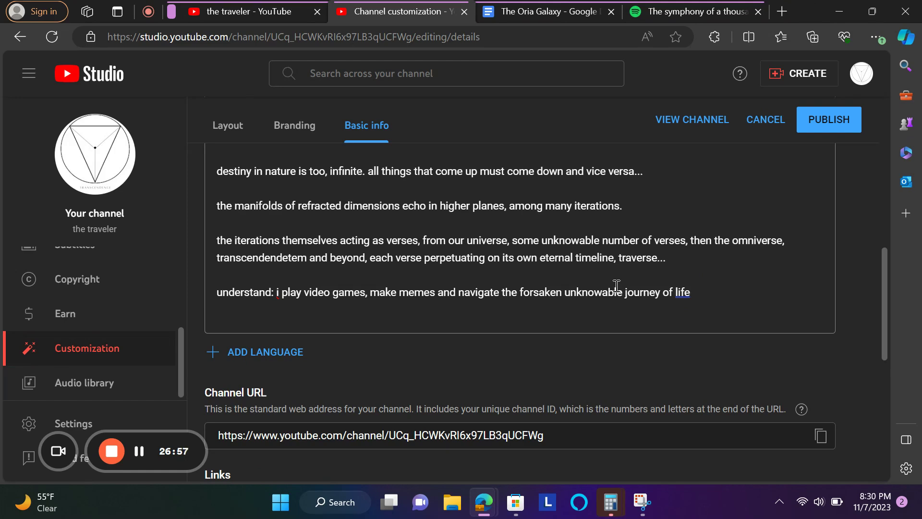
scroll(617, 286, up, 1)
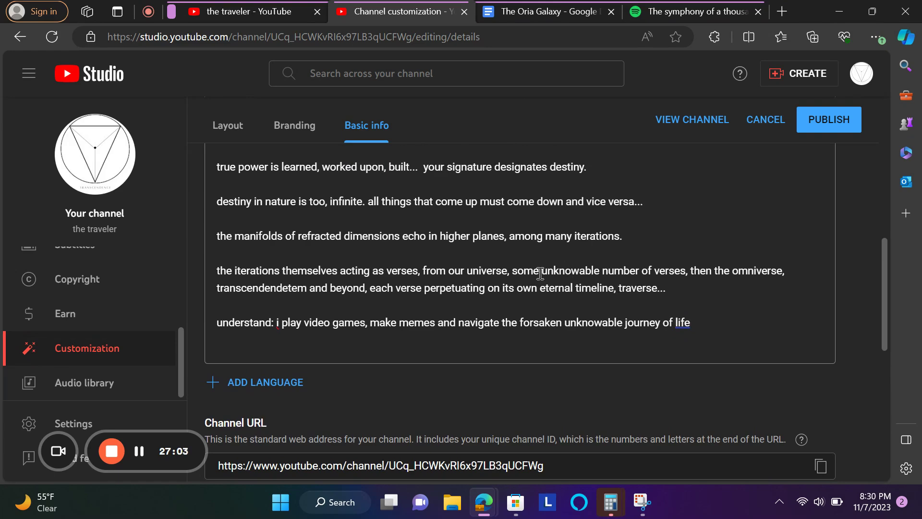
scroll(539, 272, up, 5)
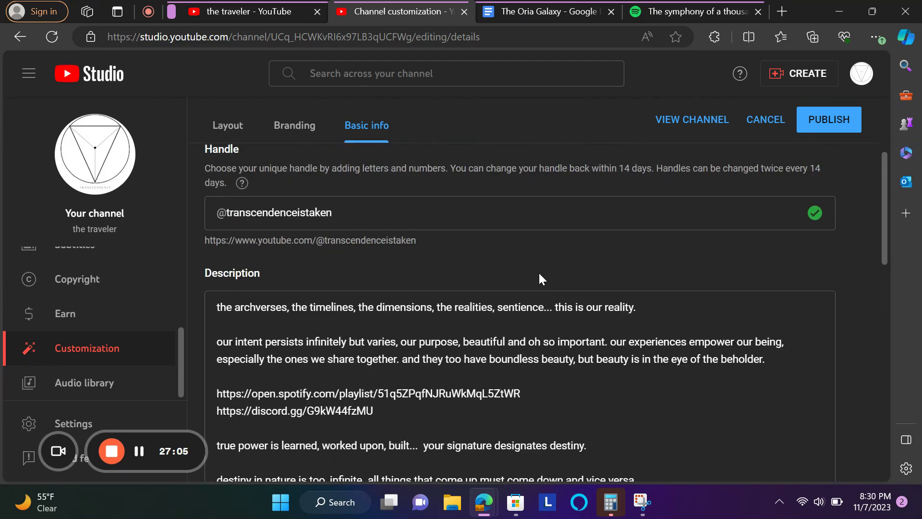
drag(388, 322, 212, 304)
click(343, 320)
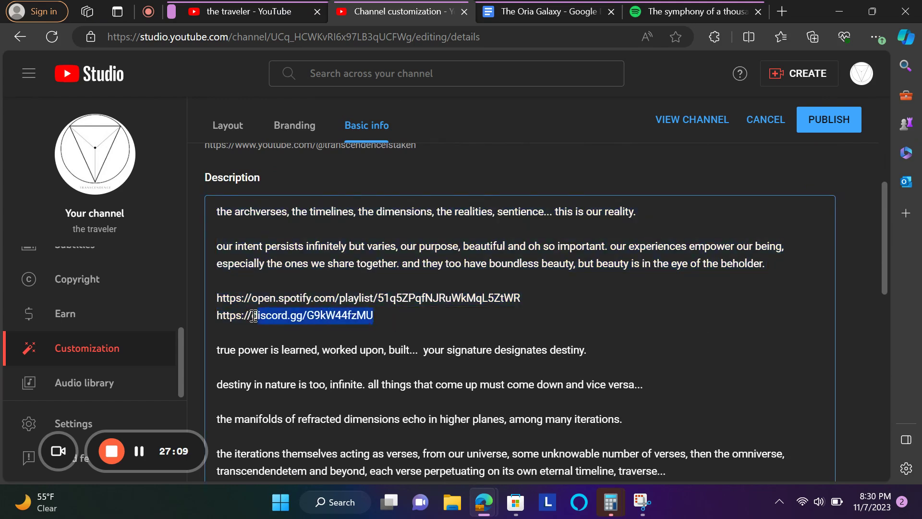